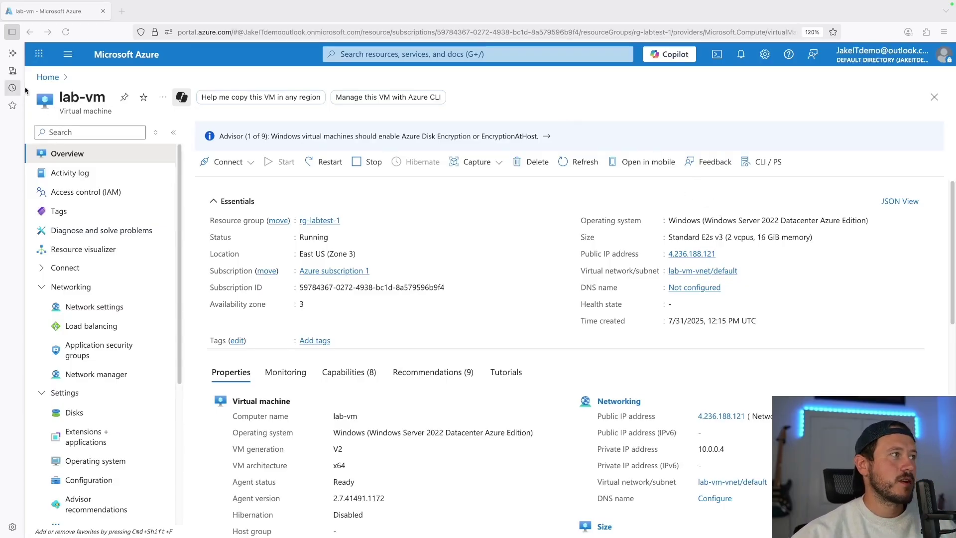
From the Azure home page, open lab-vm and choose Connect via Bastion
click(44, 80)
click(47, 77)
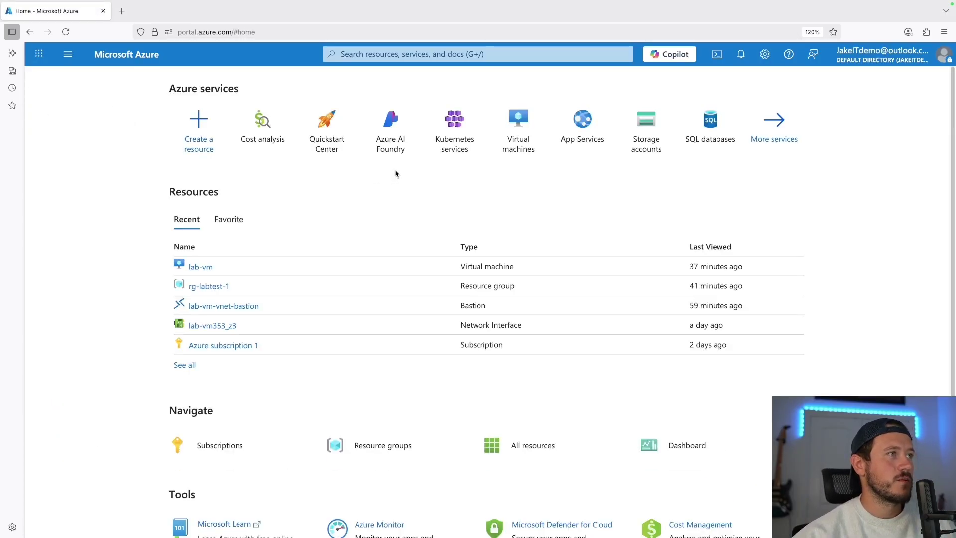
click(201, 269)
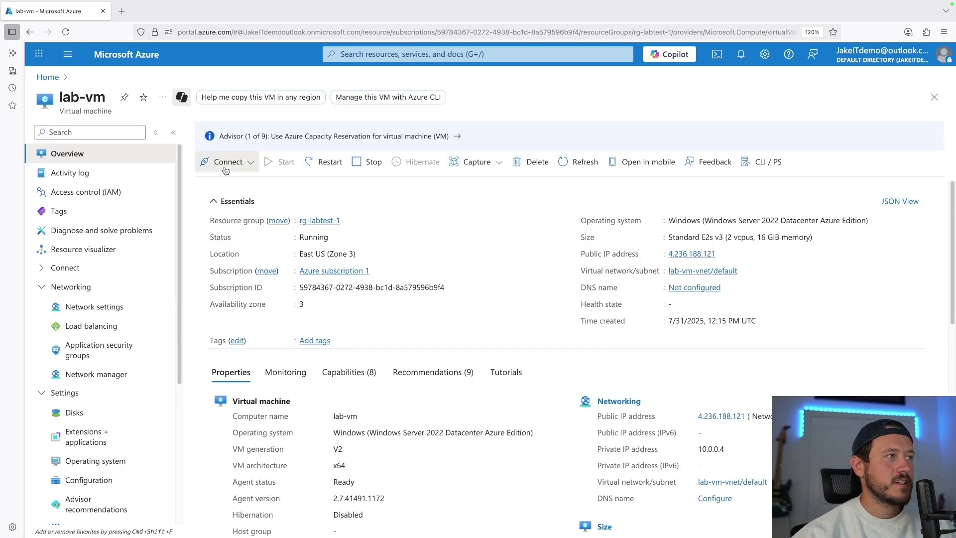
click(228, 162)
click(220, 205)
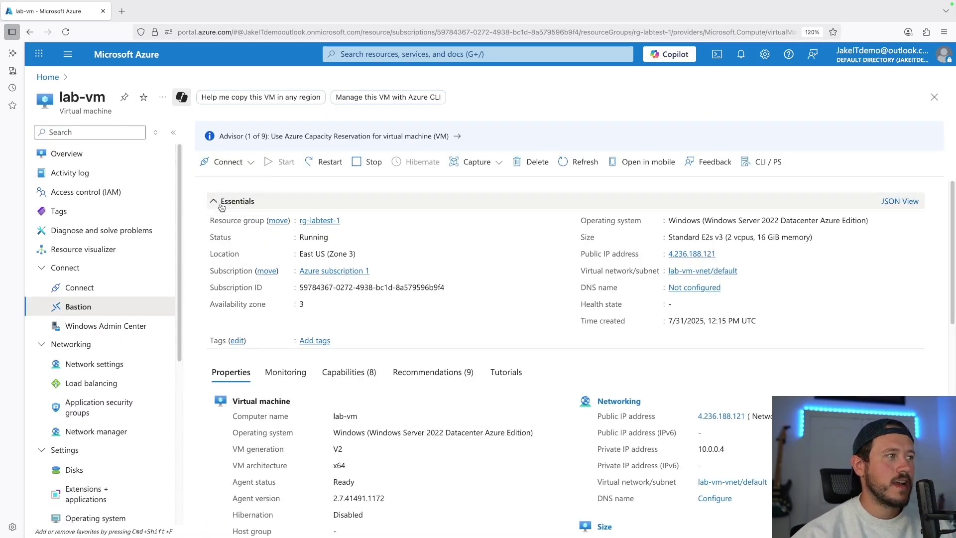
Enter the VM admin username and password for the Bastion connection
click(471, 385)
text(labadmin)
click(498, 409)
text(****************)
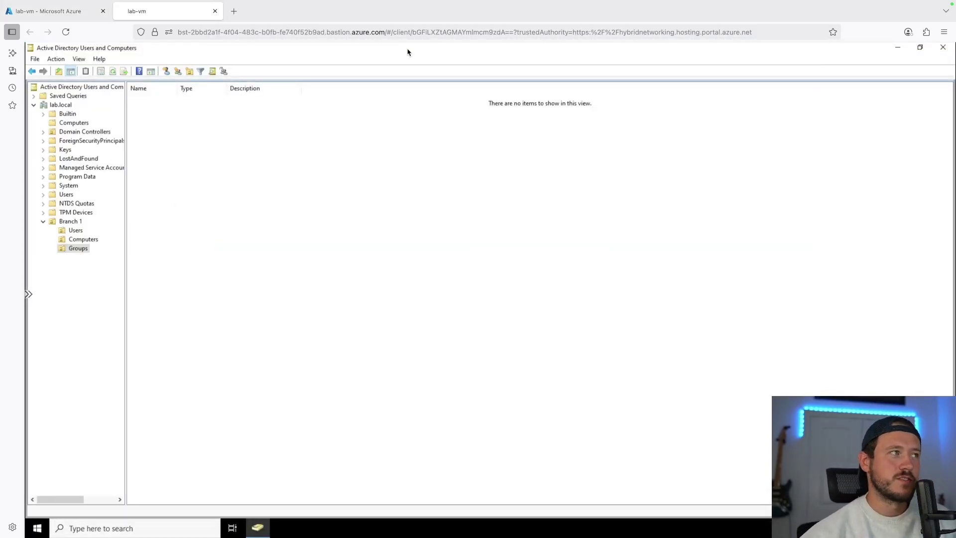
Close ADUC, relaunch it by searching 'active' in Start, and select Branch 1 under lab.local
click(943, 46)
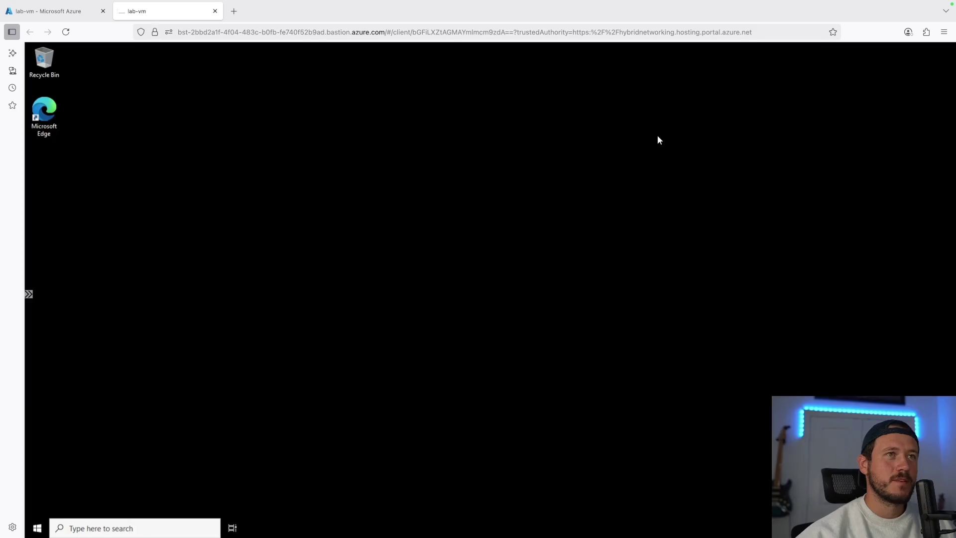
click(116, 530)
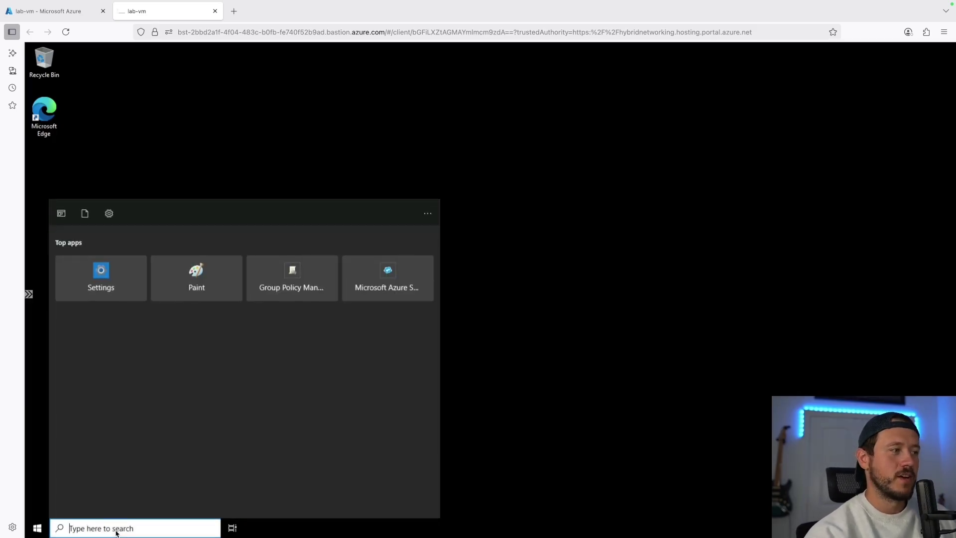
text(active)
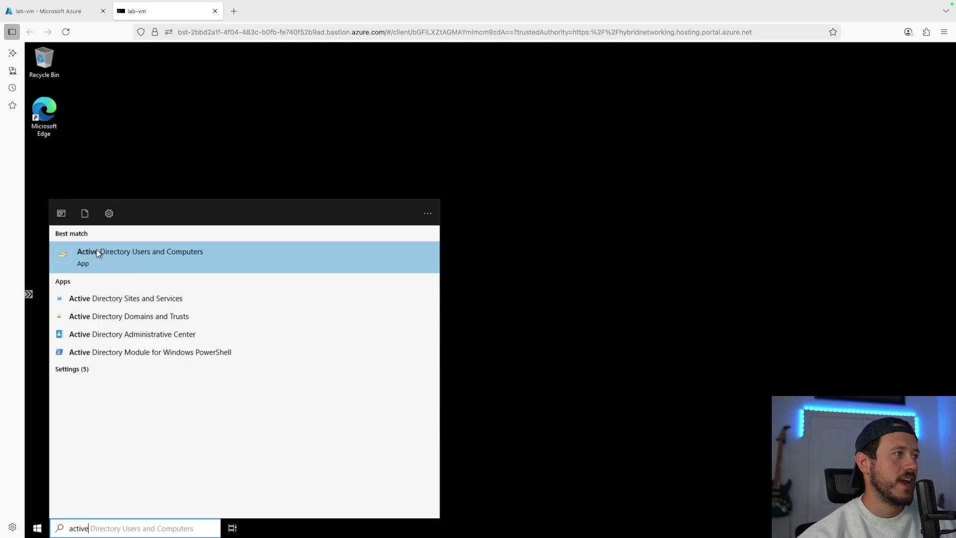
click(136, 256)
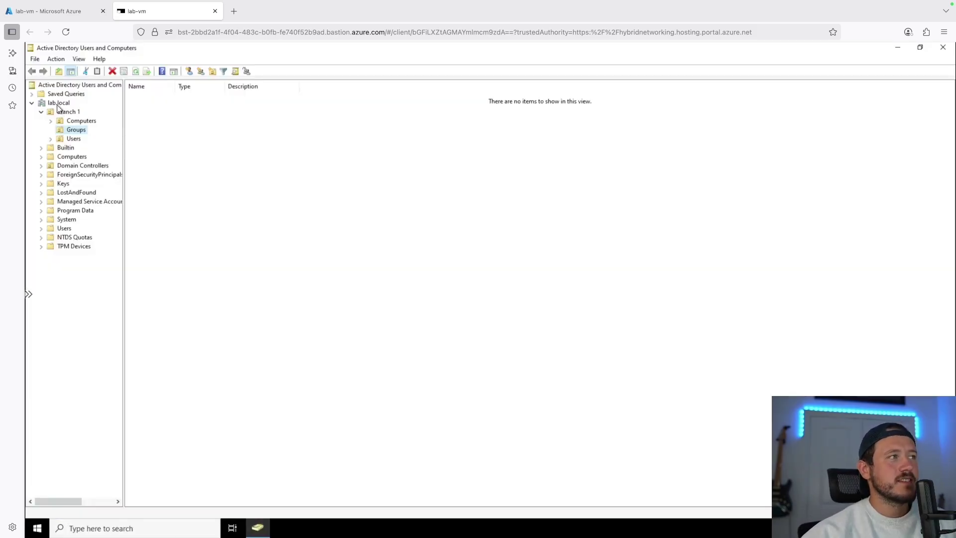
click(45, 113)
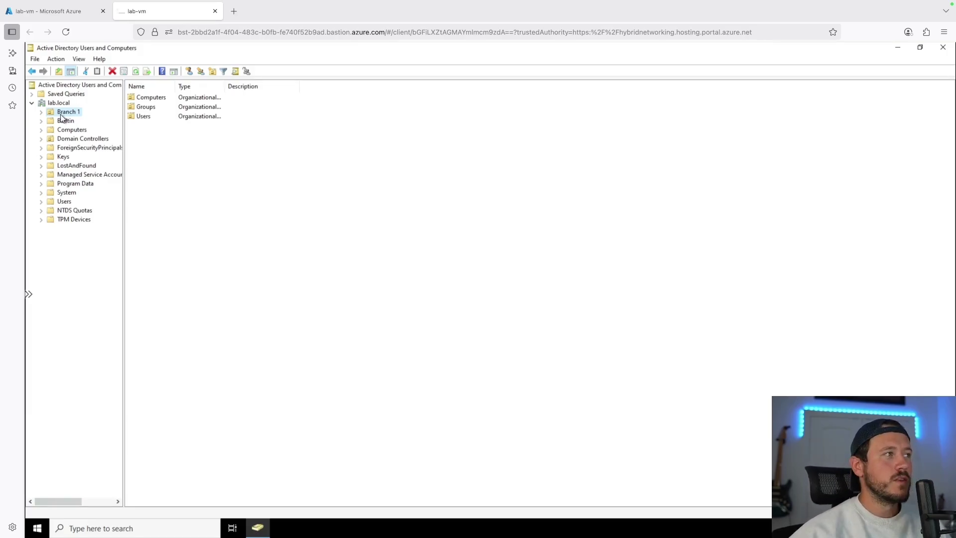
Review Branch 1's New menu without creating anything, then browse its Computers, Groups and Users OUs
right_click(61, 114)
mouse_move(106, 159)
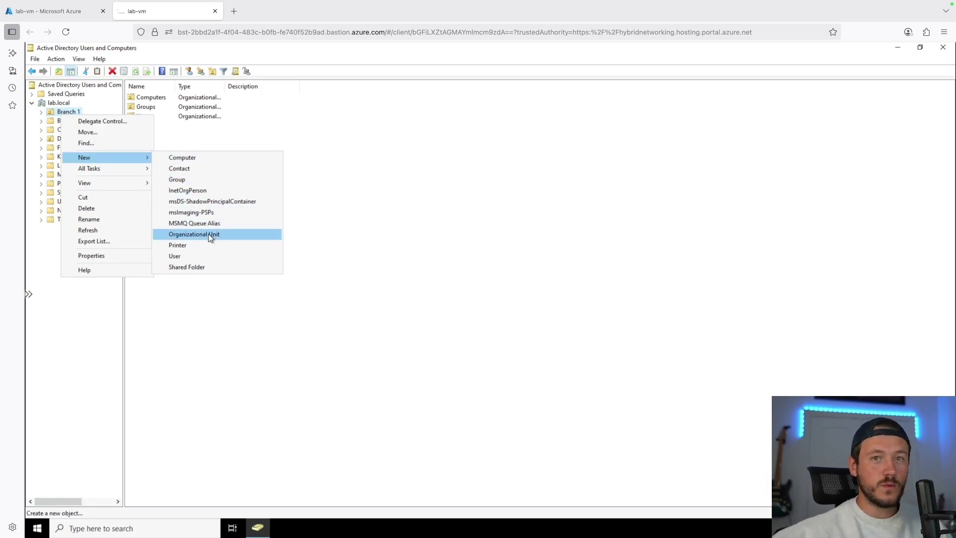
click(360, 204)
click(151, 99)
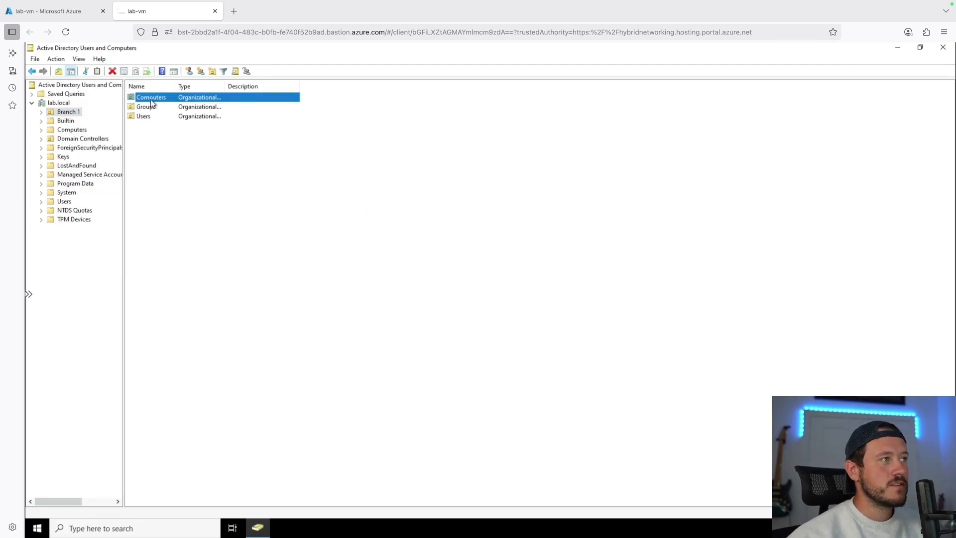
click(198, 108)
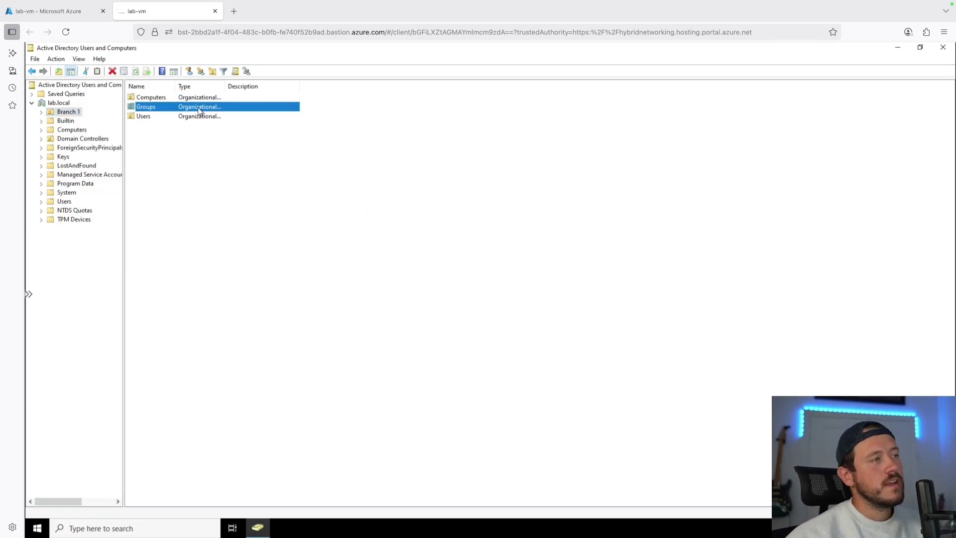
click(166, 118)
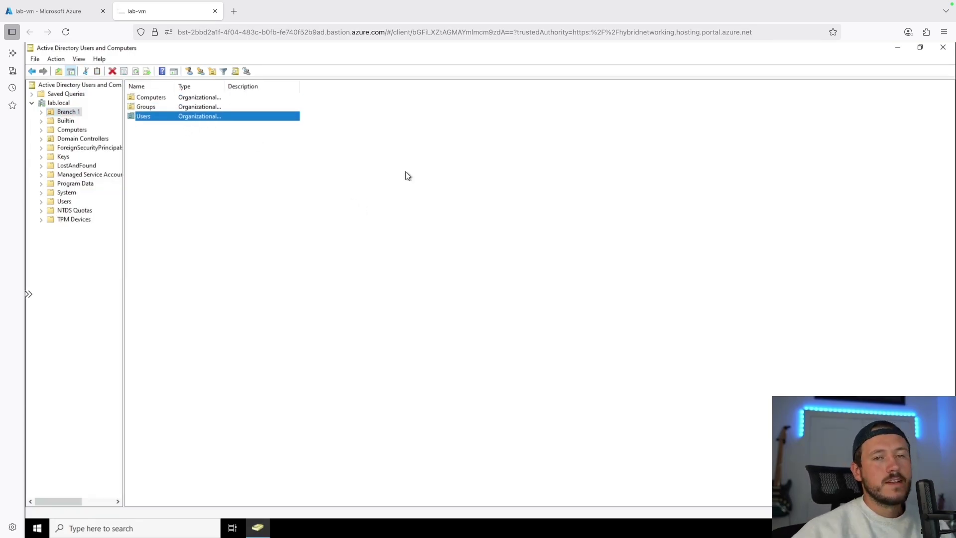
click(162, 101)
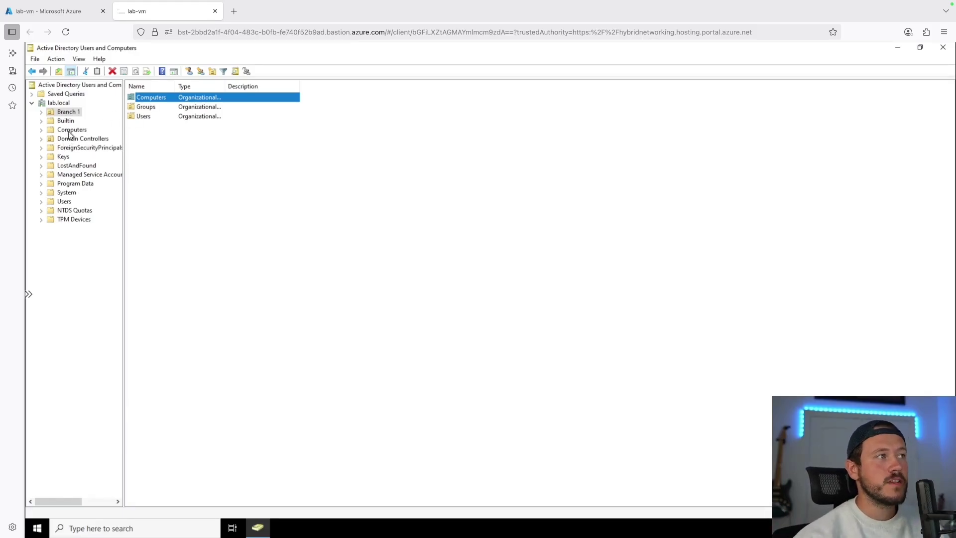
Start a new user in Branch 1's Users OU, entering the first, last and logon names
double_click(158, 117)
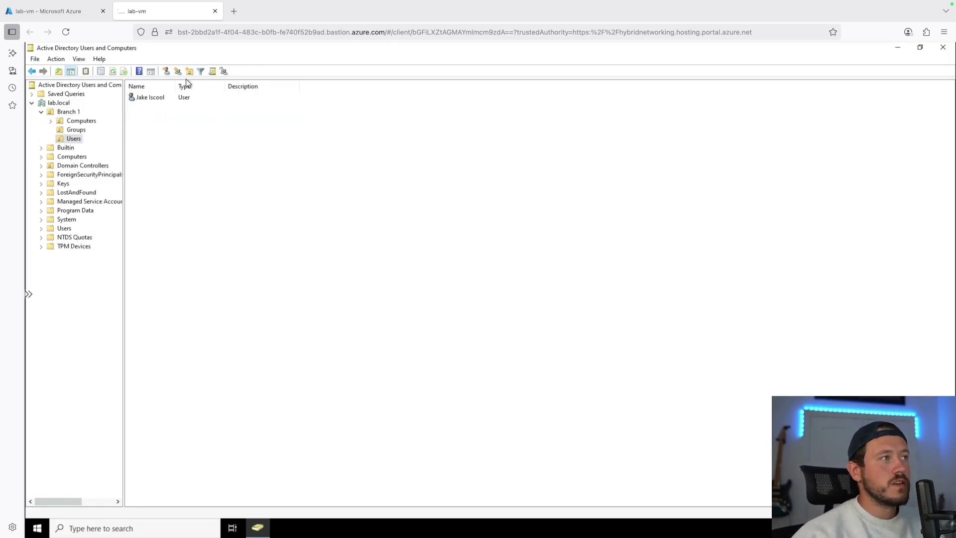
right_click(153, 126)
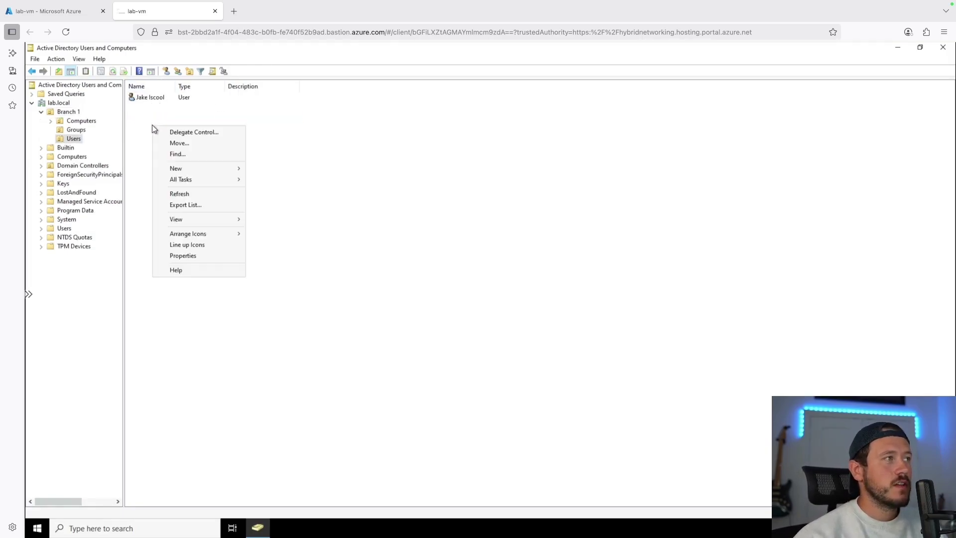
mouse_move(192, 173)
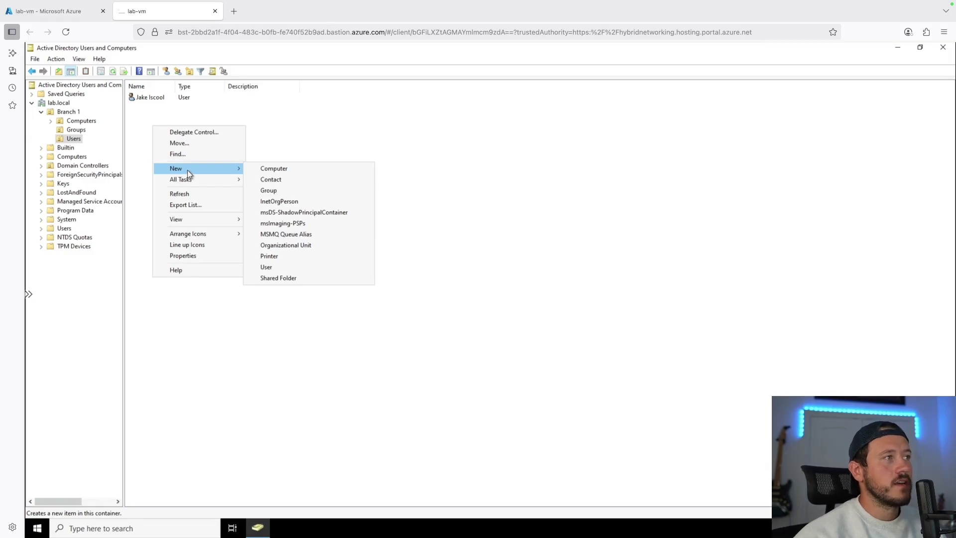
click(291, 268)
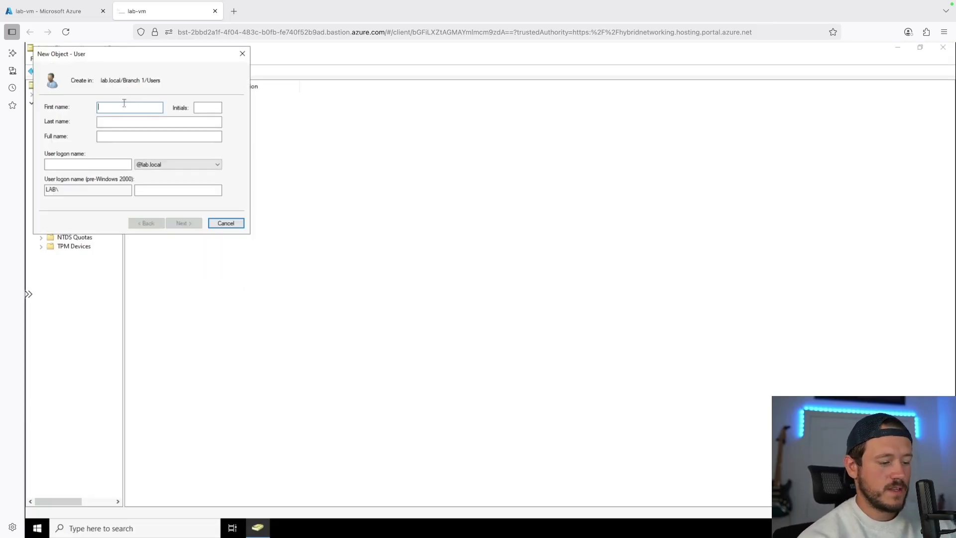
text(Tom)
key(Tab)
key(Tab)
text(Brady)
key(Tab)
click(88, 164)
text(tom.brady)
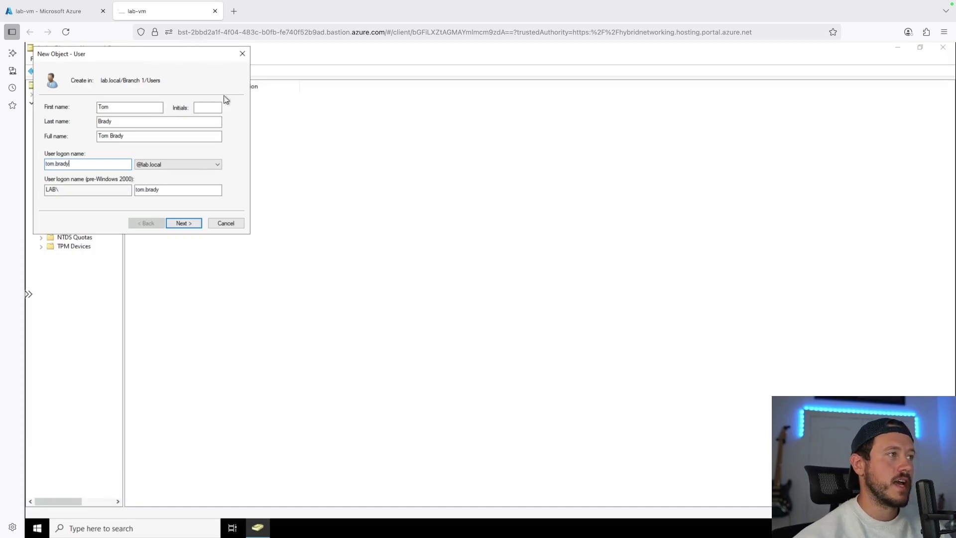
click(193, 220)
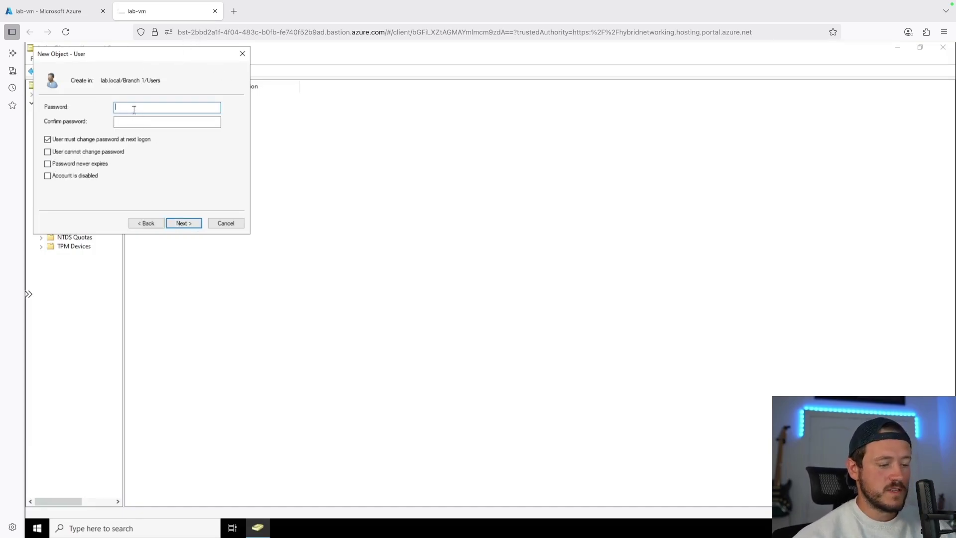
Set and confirm the new user's password, then finish creating the account
key(ctrl+v)
key(Tab)
text(•••••••••••••••••)
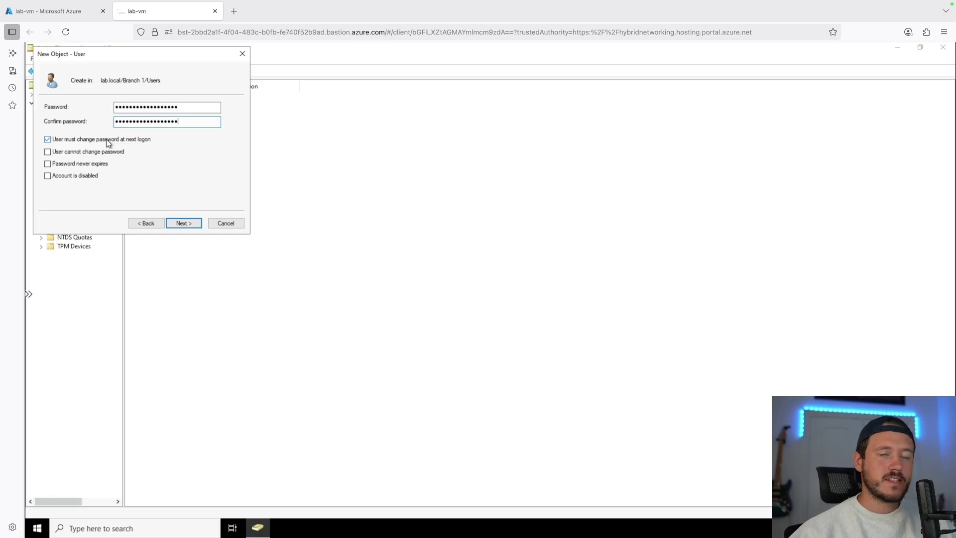
click(191, 225)
click(184, 223)
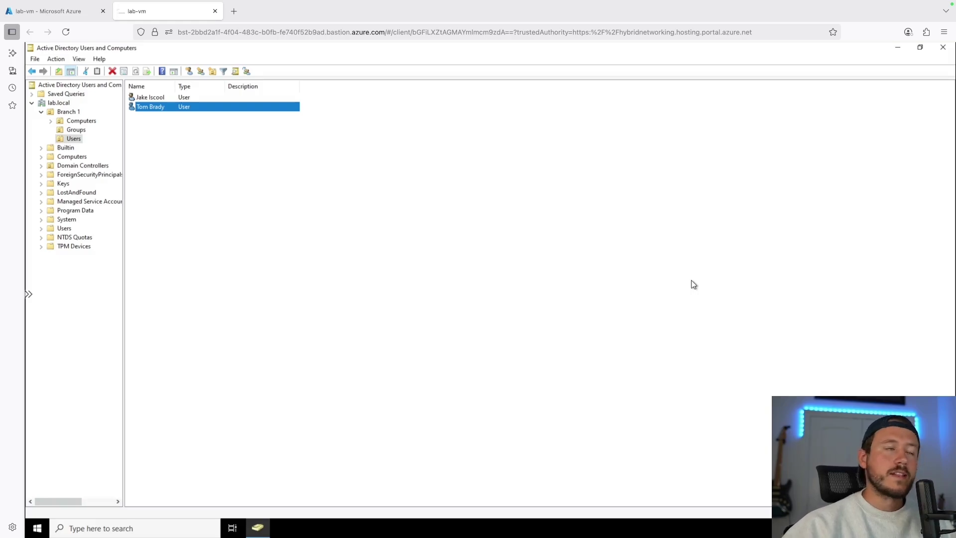
click(251, 166)
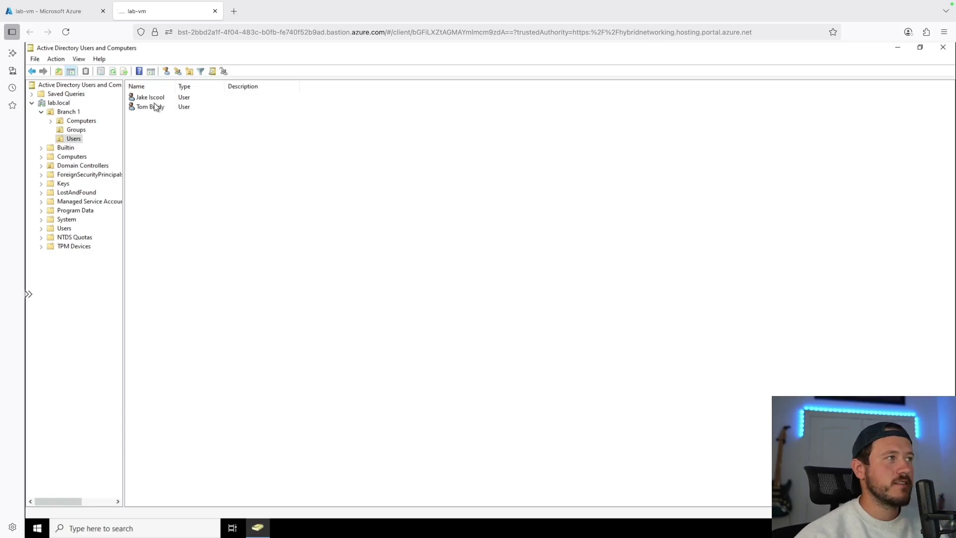
right_click(168, 107)
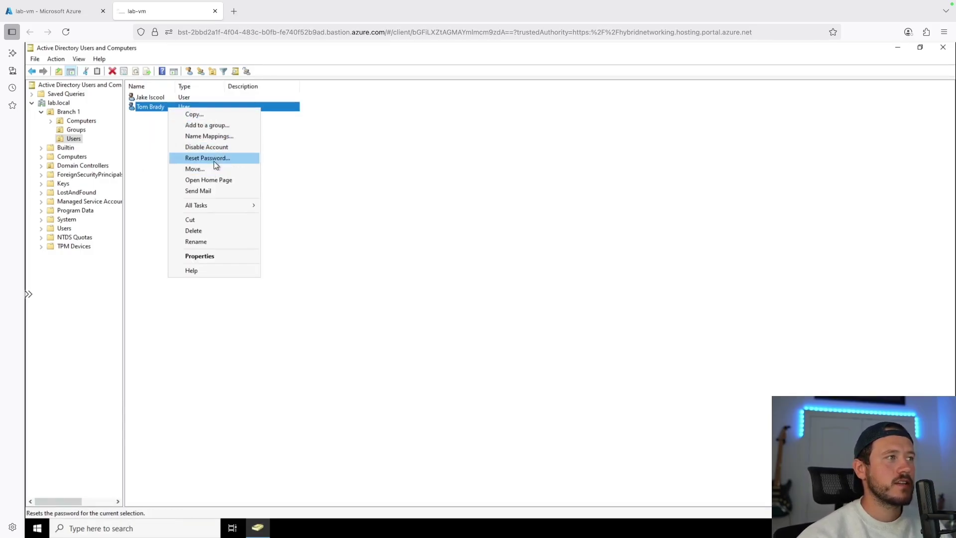
click(211, 158)
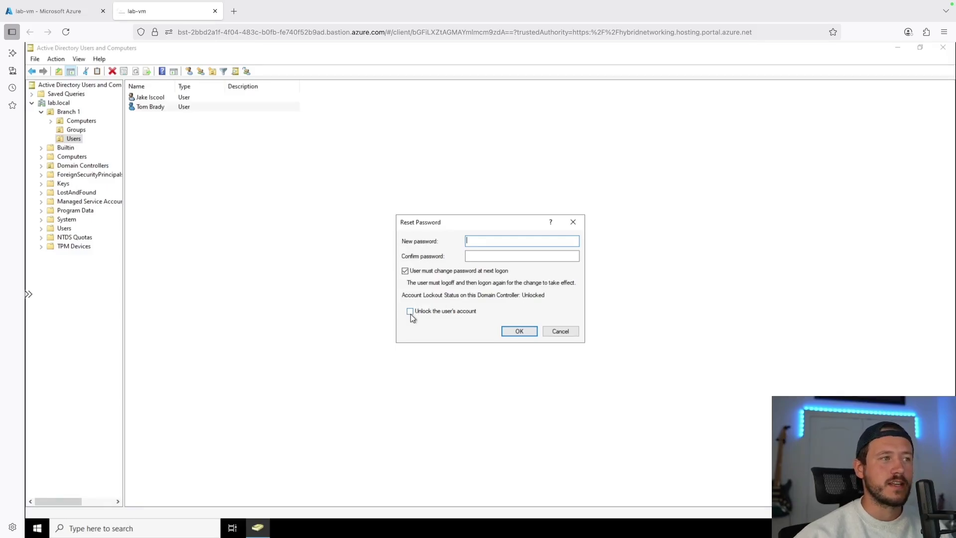
key(Escape)
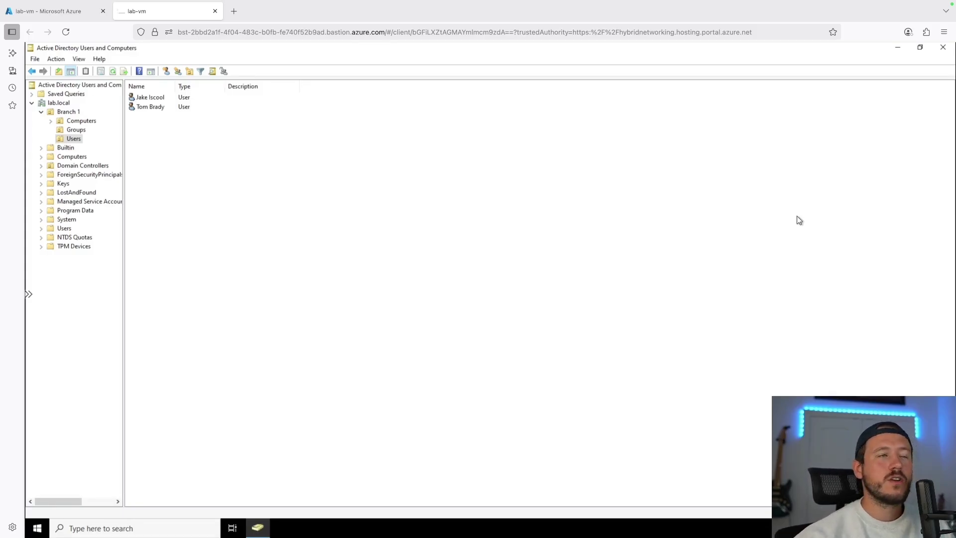
Add a new group named 'IT workers' to Branch 1's Groups OU, keeping Global scope and Security type
click(76, 131)
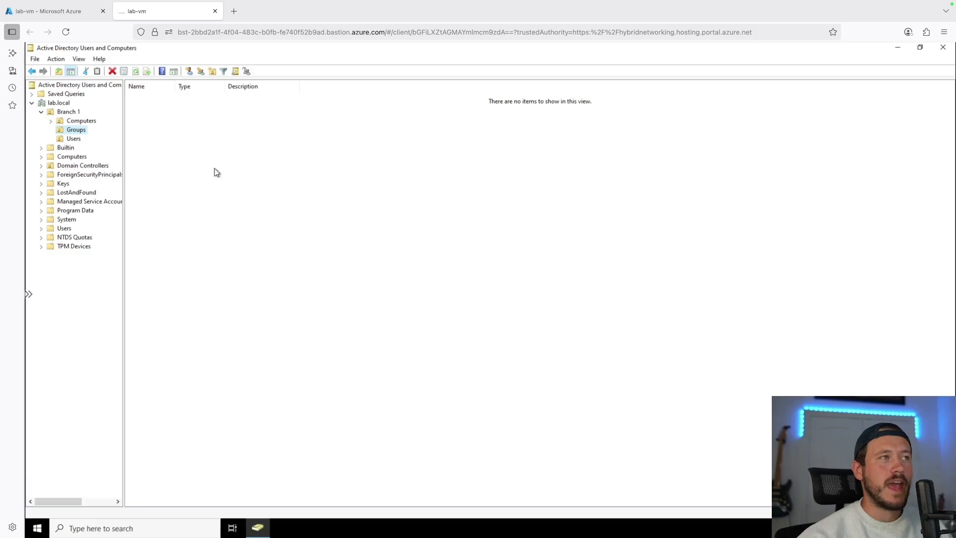
right_click(210, 129)
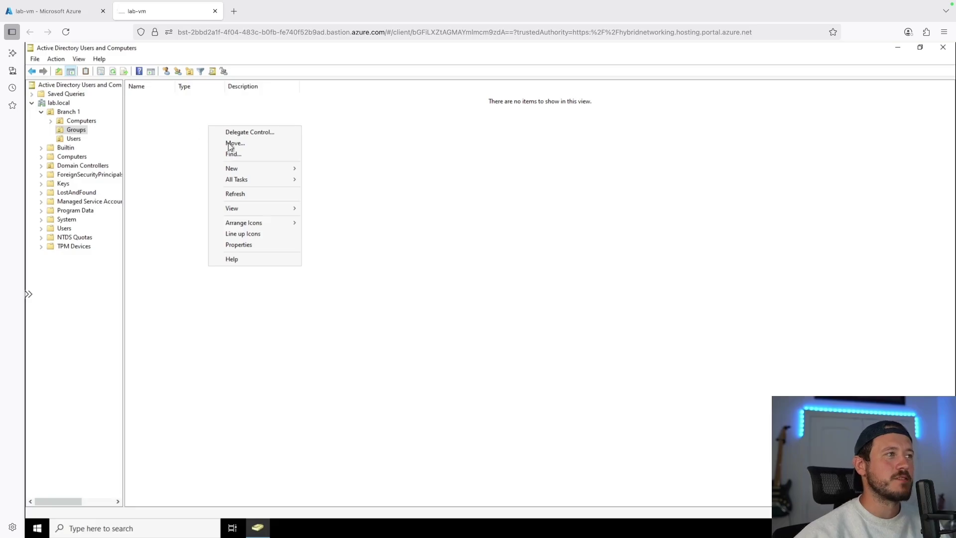
mouse_move(257, 175)
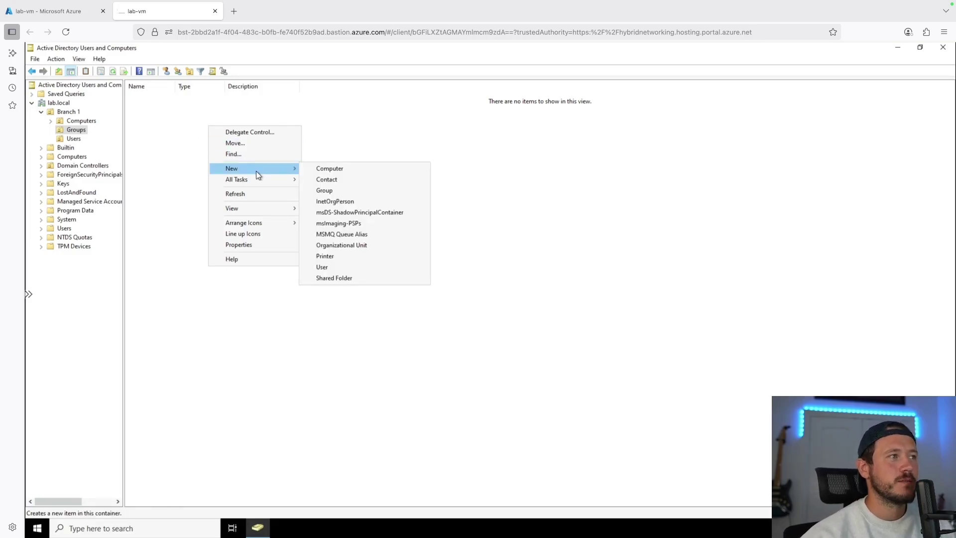
click(347, 195)
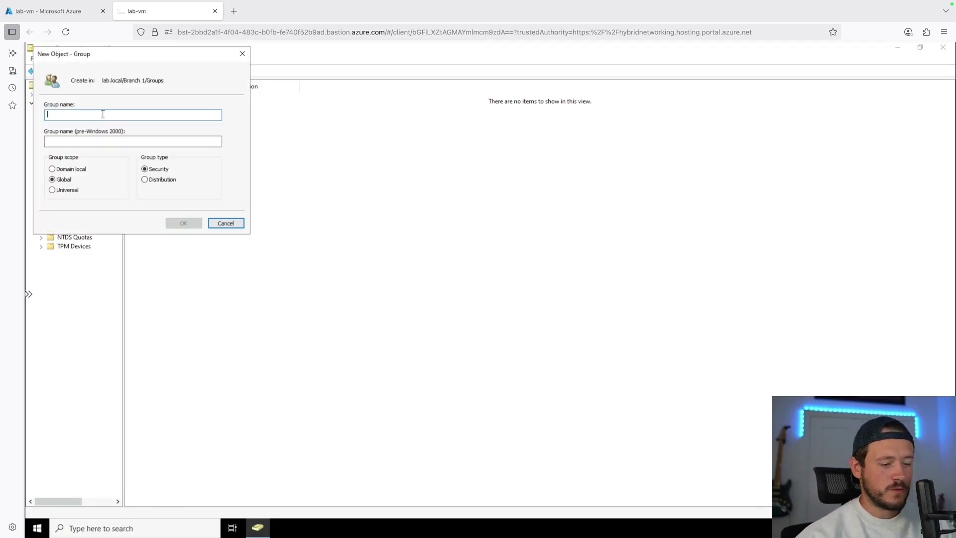
text(IT workers)
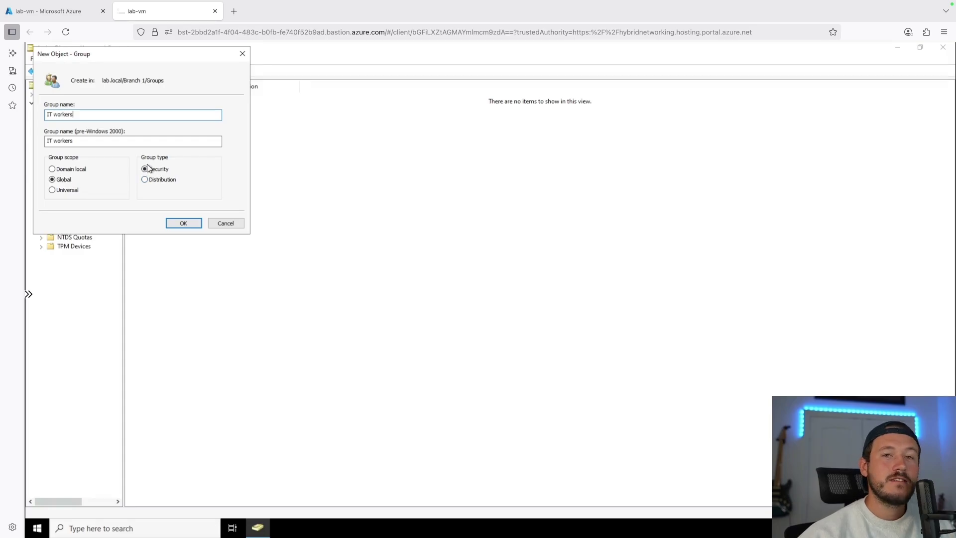
click(174, 223)
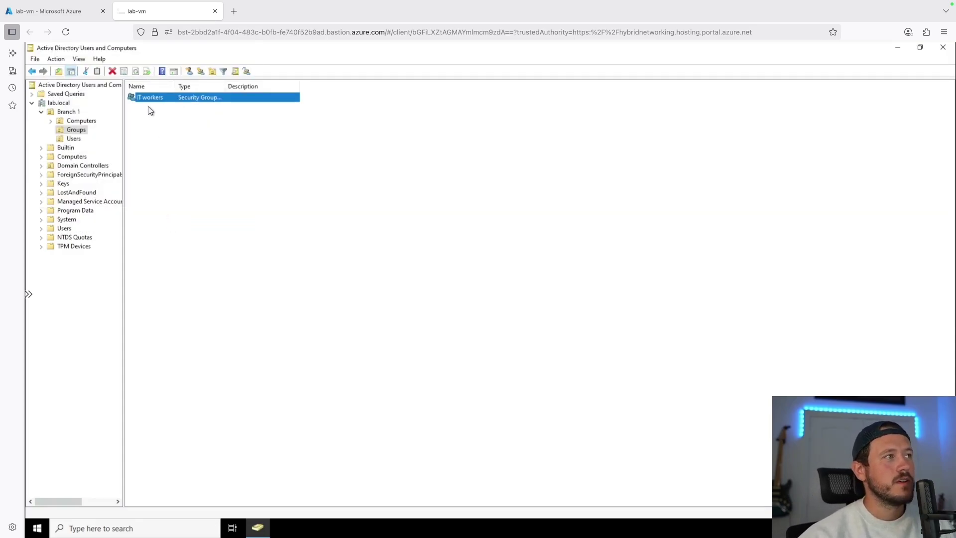
Add the Branch 1 user to the IT workers group's members and apply the change
double_click(150, 99)
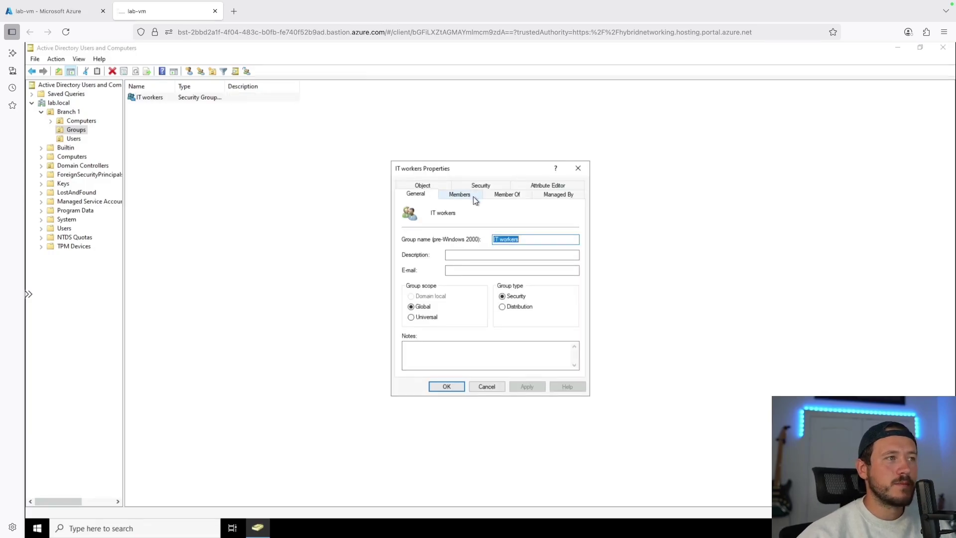
click(462, 196)
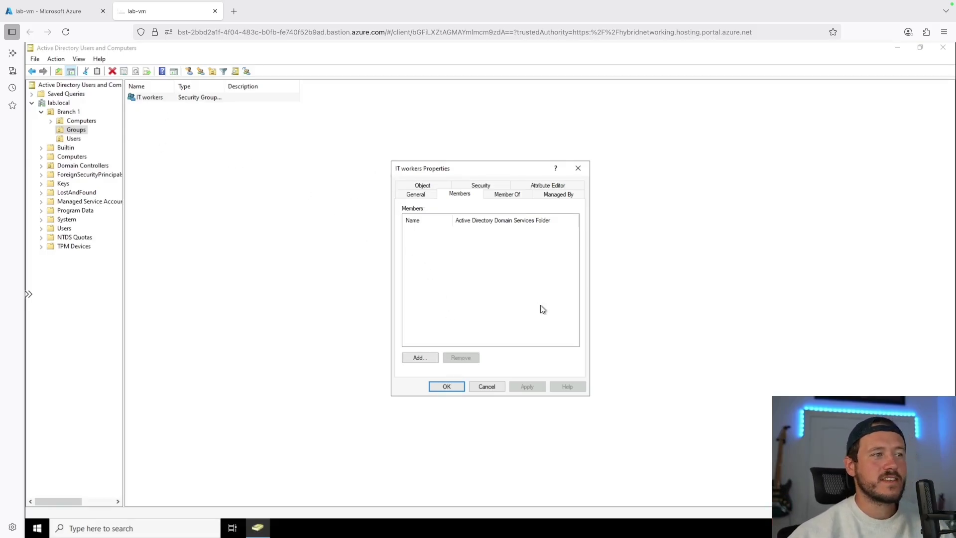
click(420, 356)
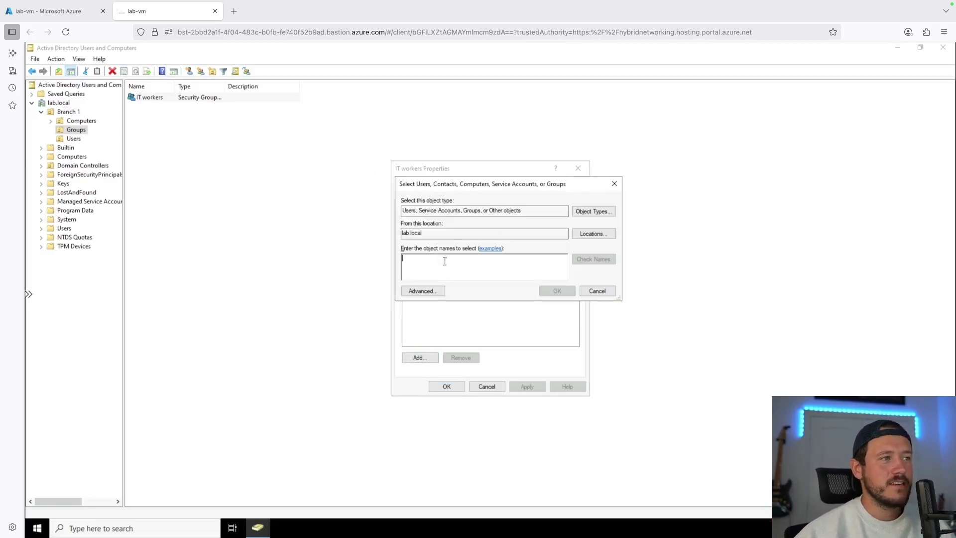
text(tom)
key(Return)
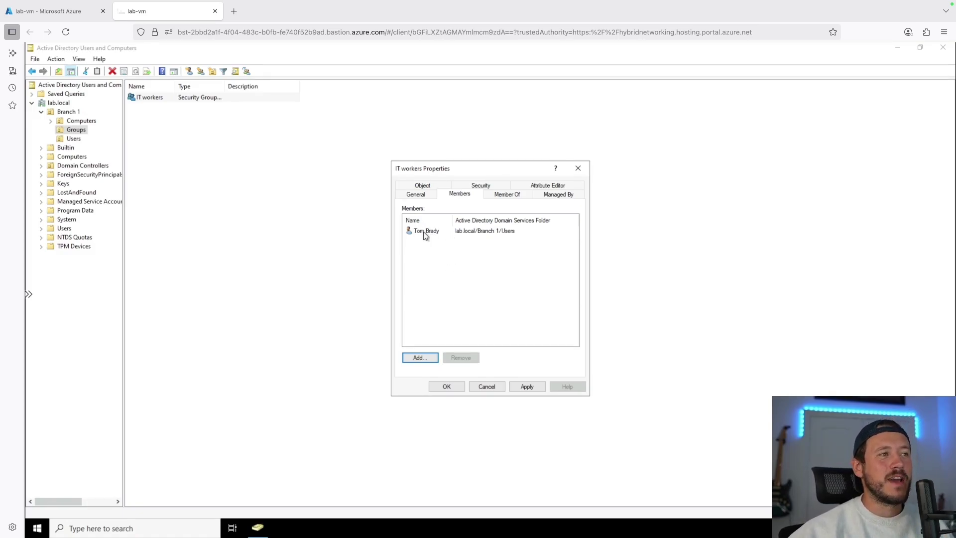
click(521, 387)
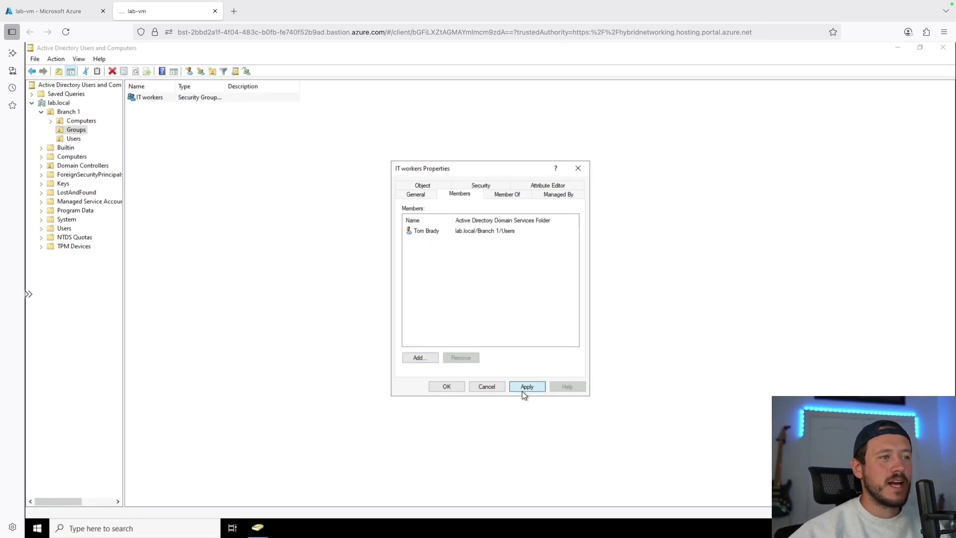
click(452, 388)
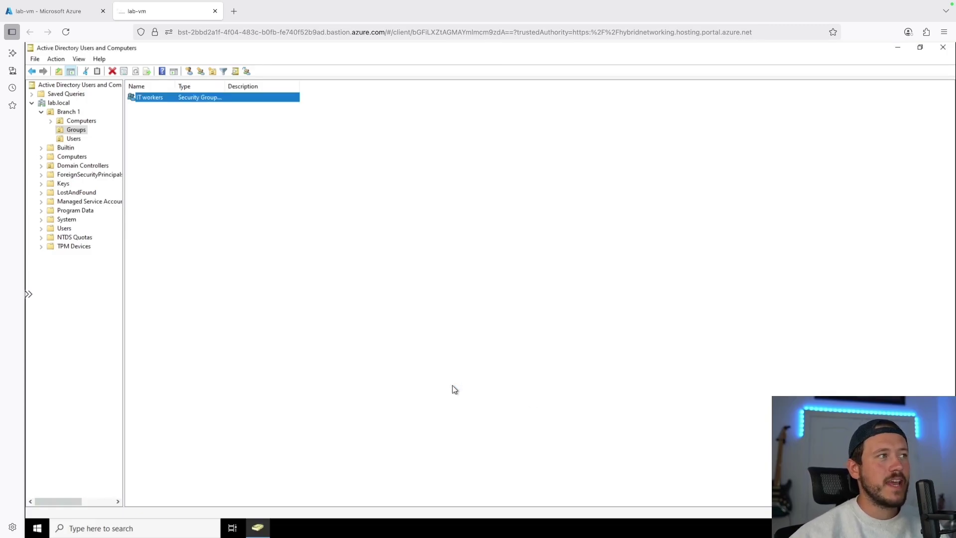
Reopen IT workers' properties to check its member list, then close it unchanged
double_click(166, 98)
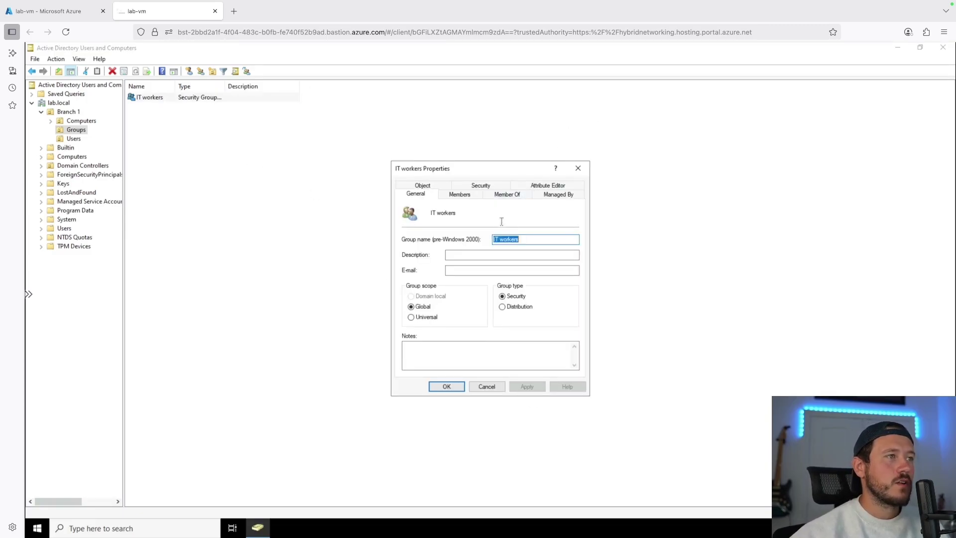
click(464, 195)
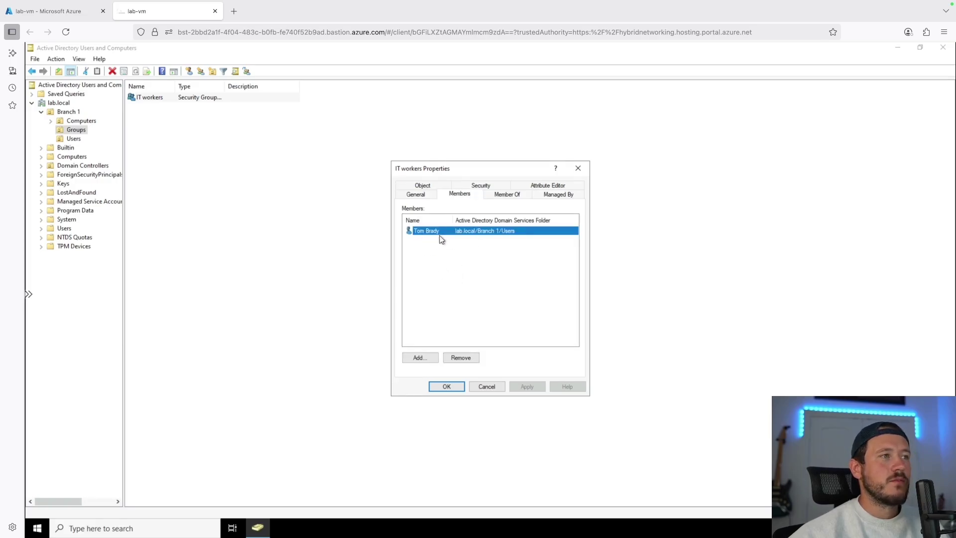
key(Escape)
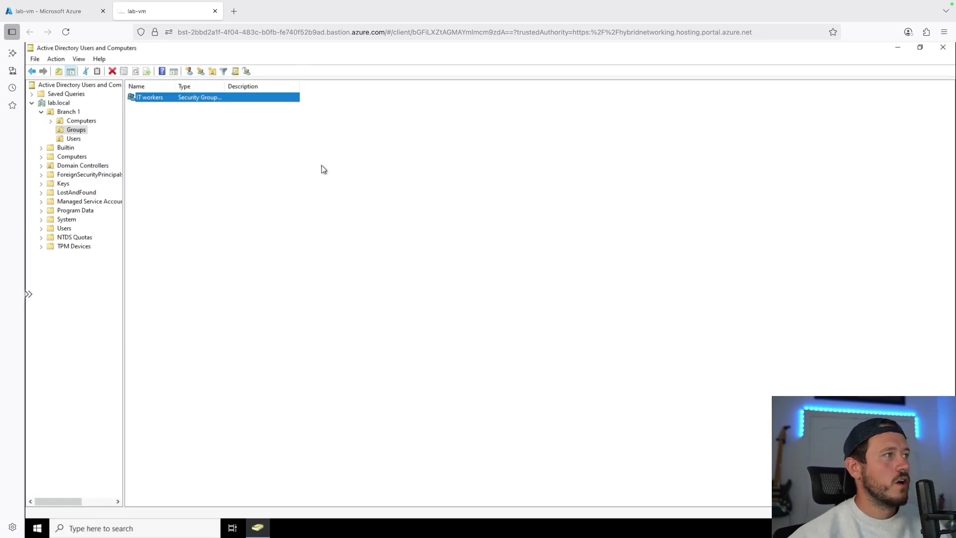
Show the Branch 1 Users folder, briefly checking Groups, and view its New menu without creating anything
click(70, 139)
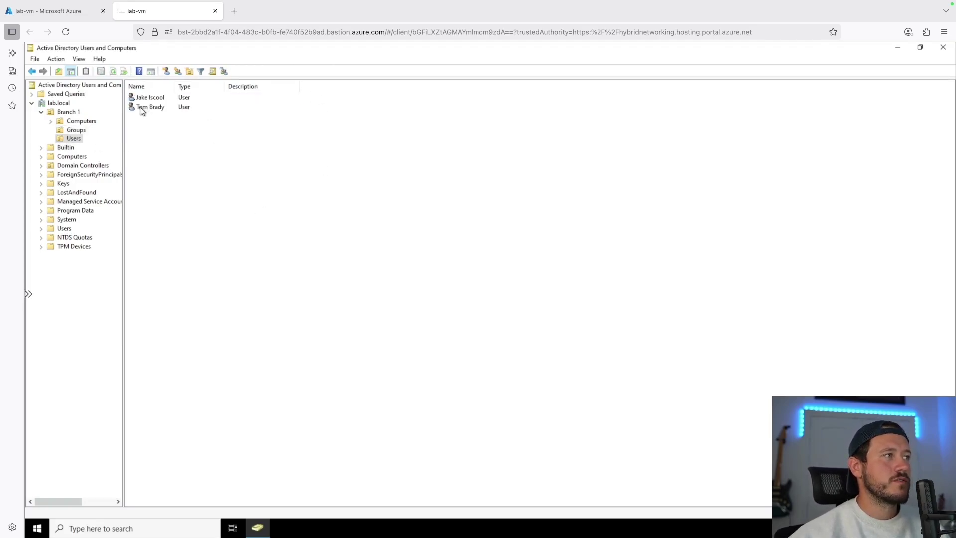
right_click(149, 143)
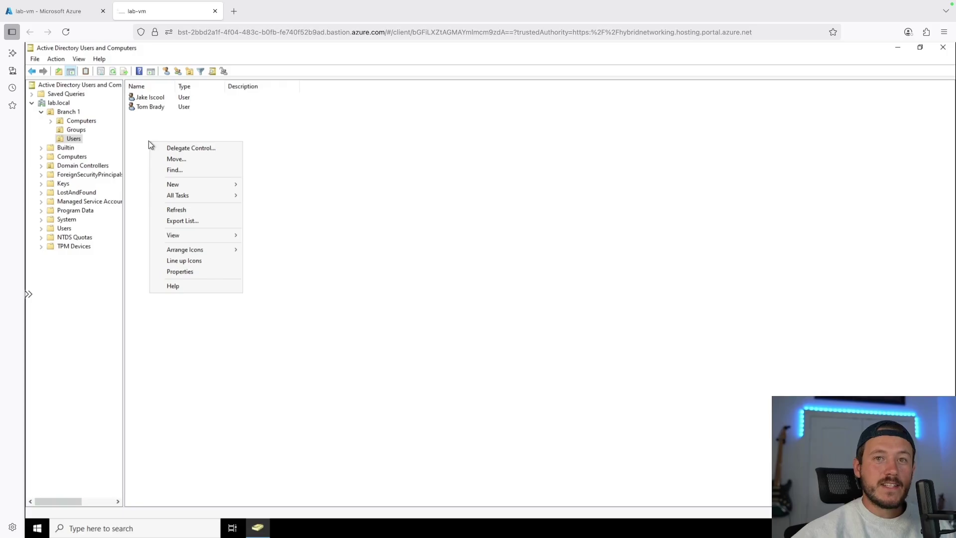
click(73, 131)
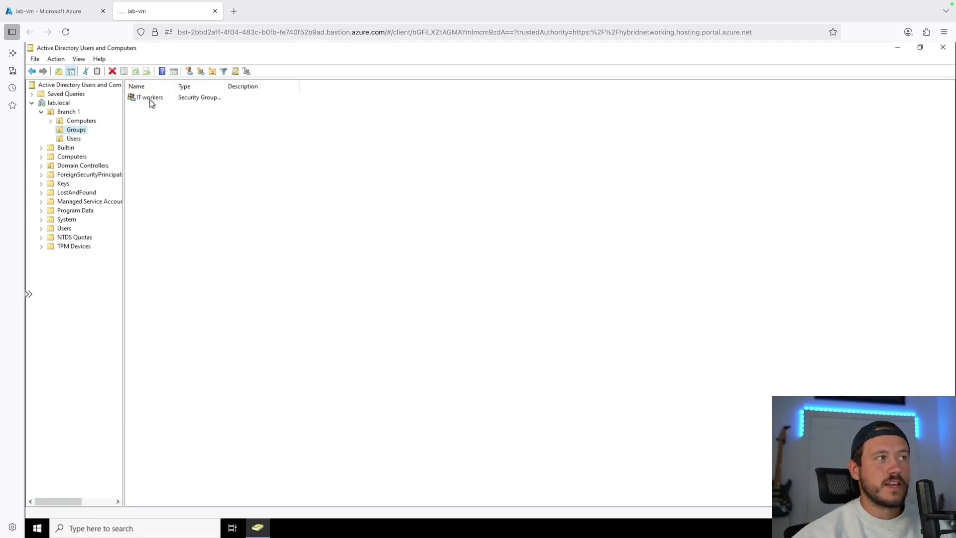
click(74, 139)
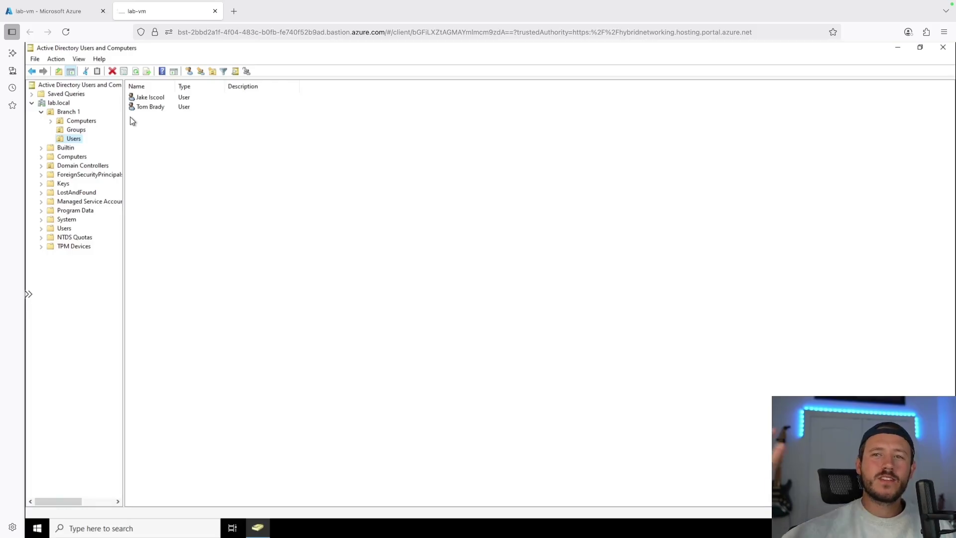
right_click(224, 180)
mouse_move(263, 223)
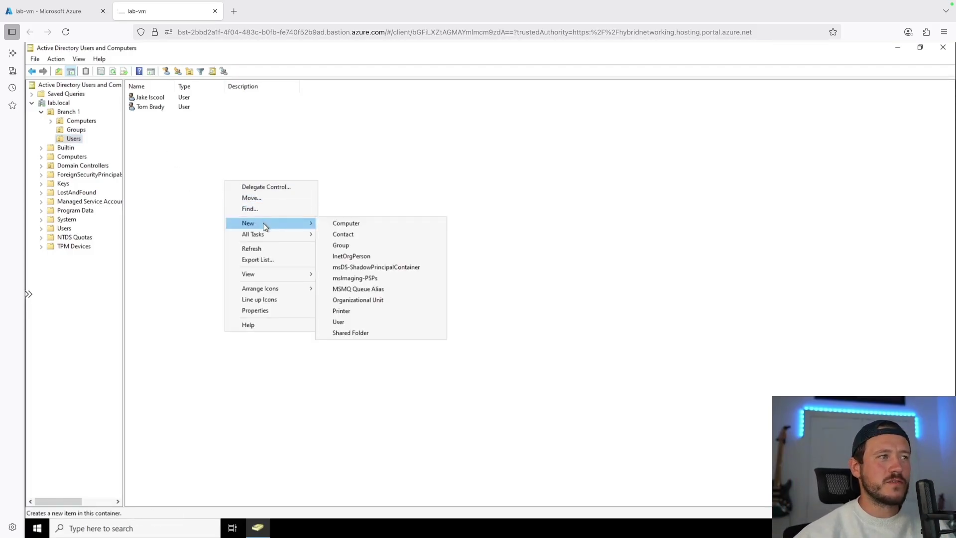
click(341, 196)
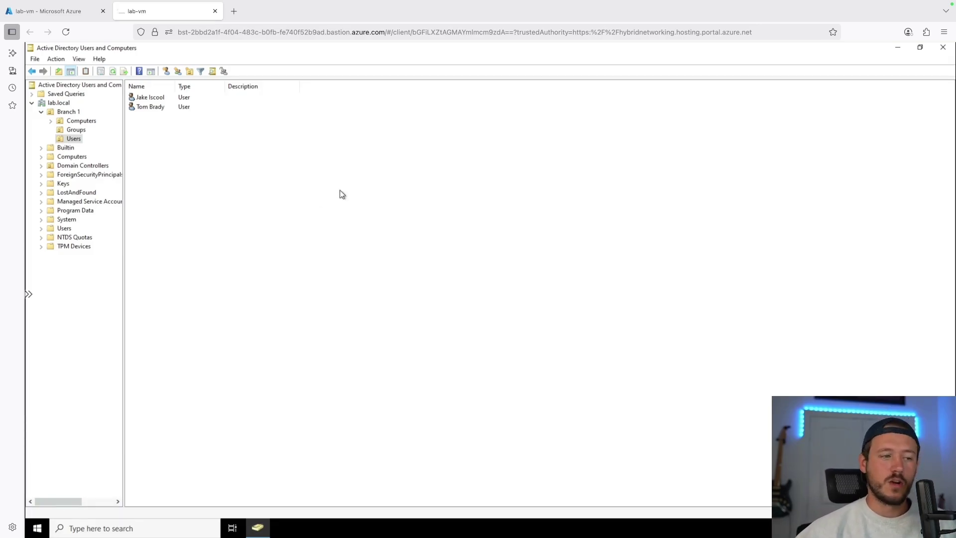
Copy the existing Branch 1 user into a new account, entering its first, last and logon names
right_click(143, 110)
click(165, 118)
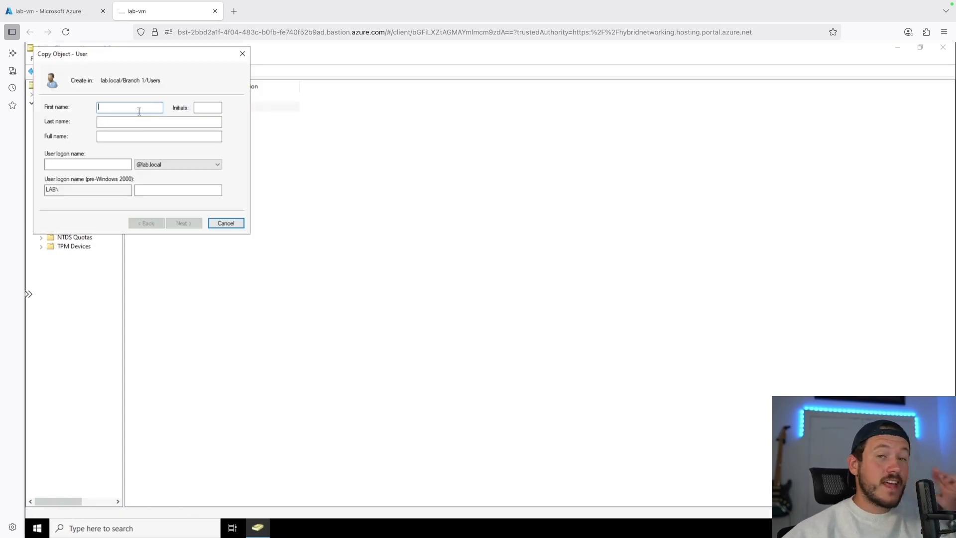
text(Mikw)
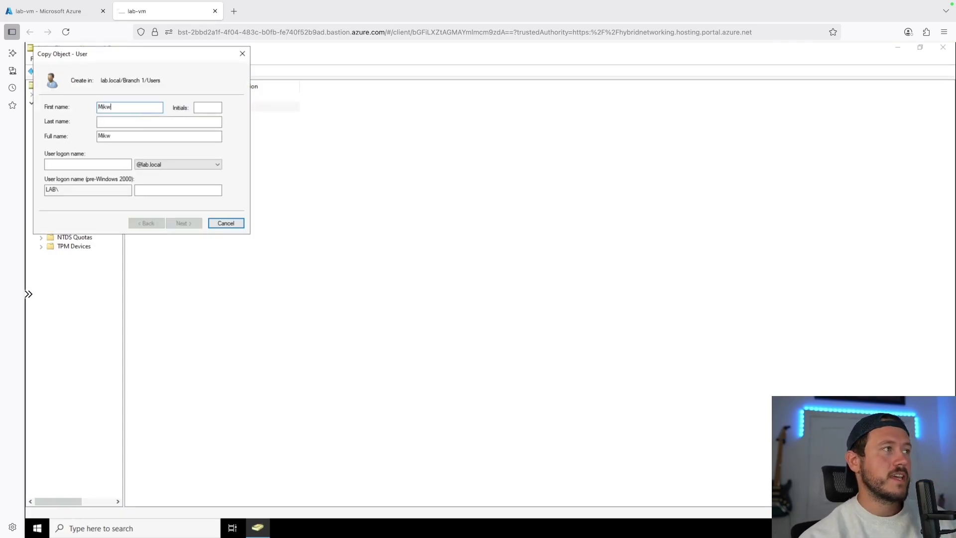
key(BackSpace)
text(e)
key(Tab)
text(Smithmike.smith)
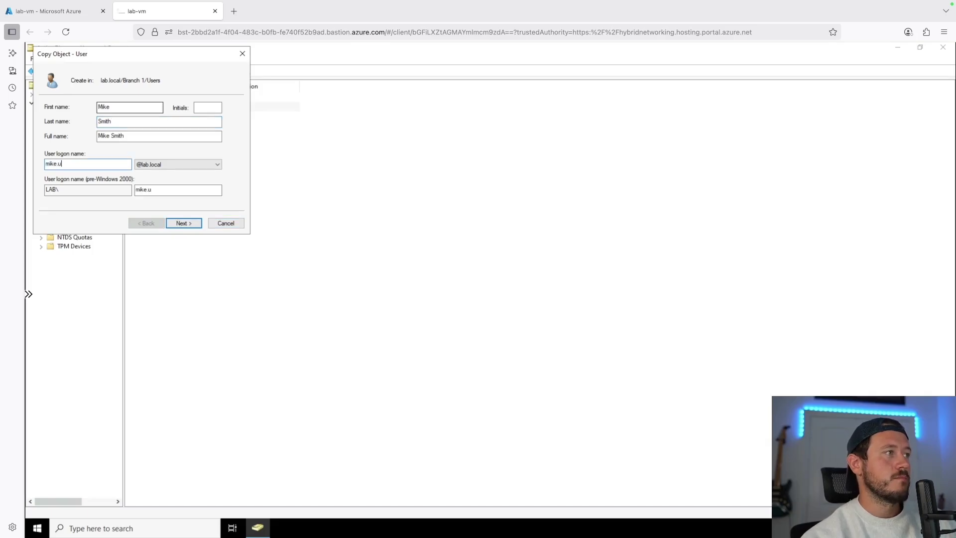
key(Return)
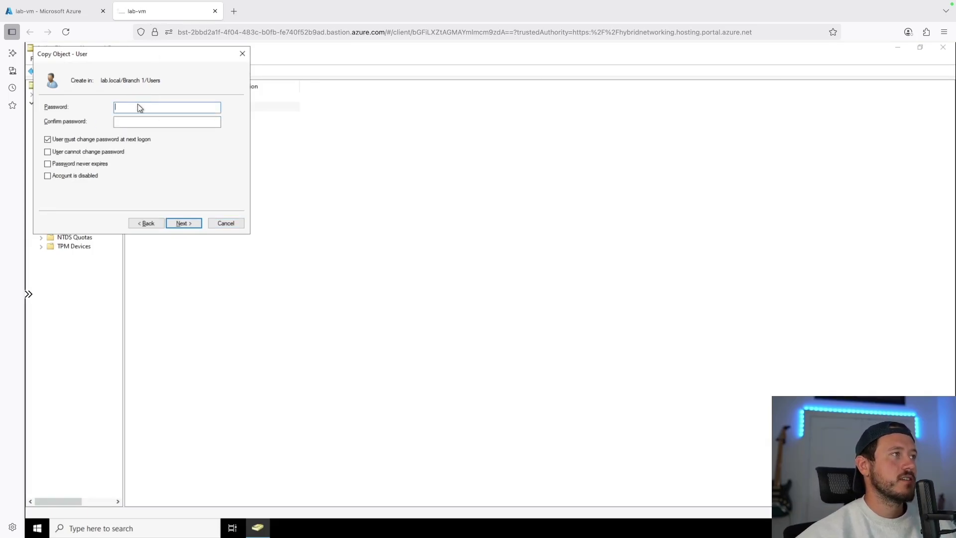
Set and confirm the copied user's password and finish creating the account
text(Password123456789)
key(Tab)
text(Password123456789)
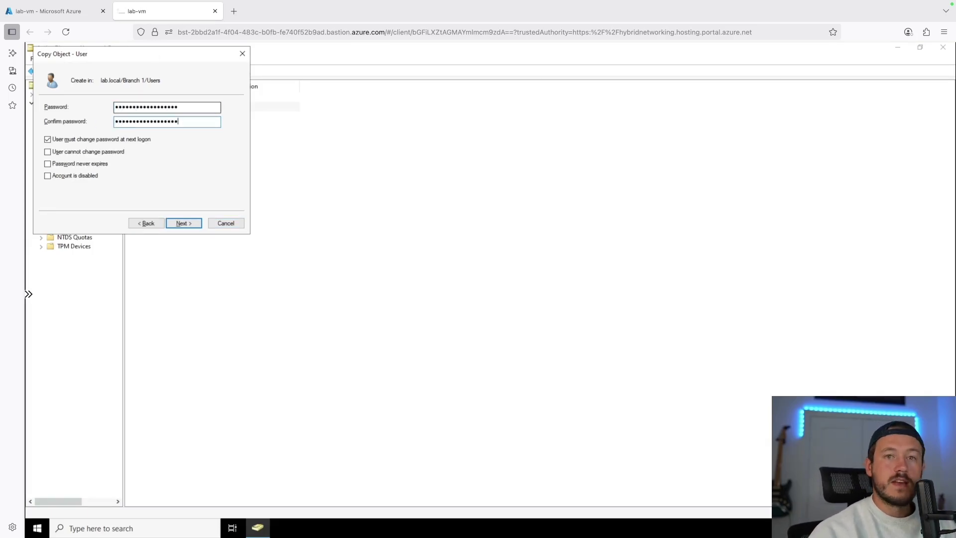
key(Return)
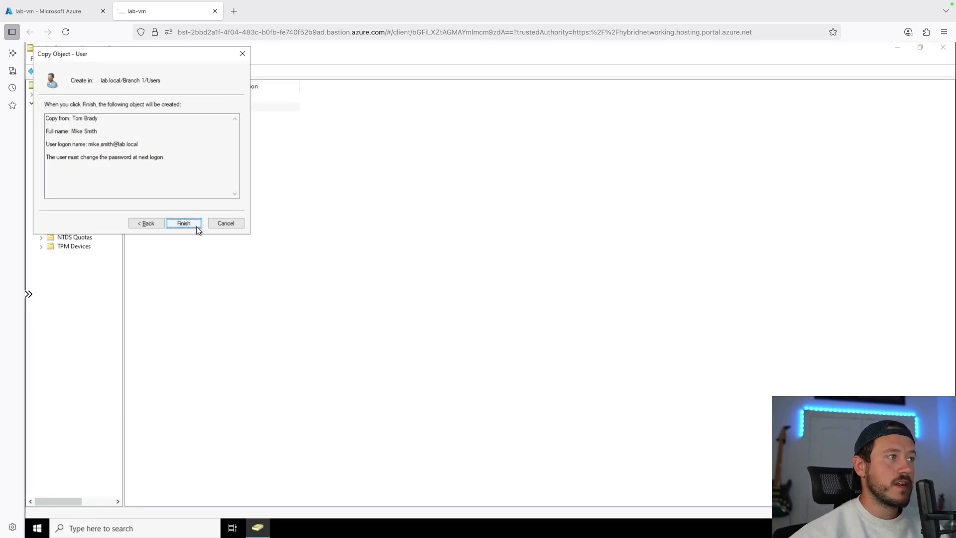
click(194, 225)
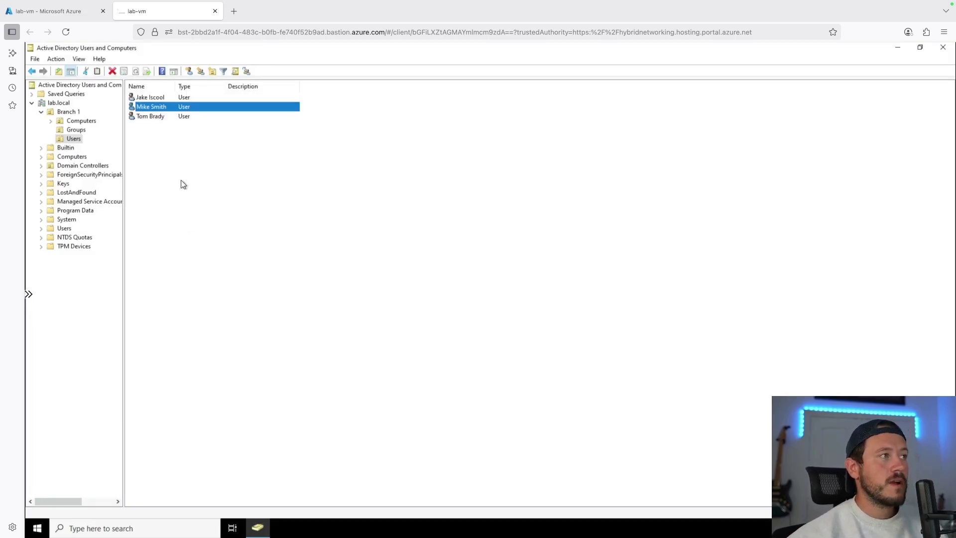
click(166, 141)
double_click(151, 106)
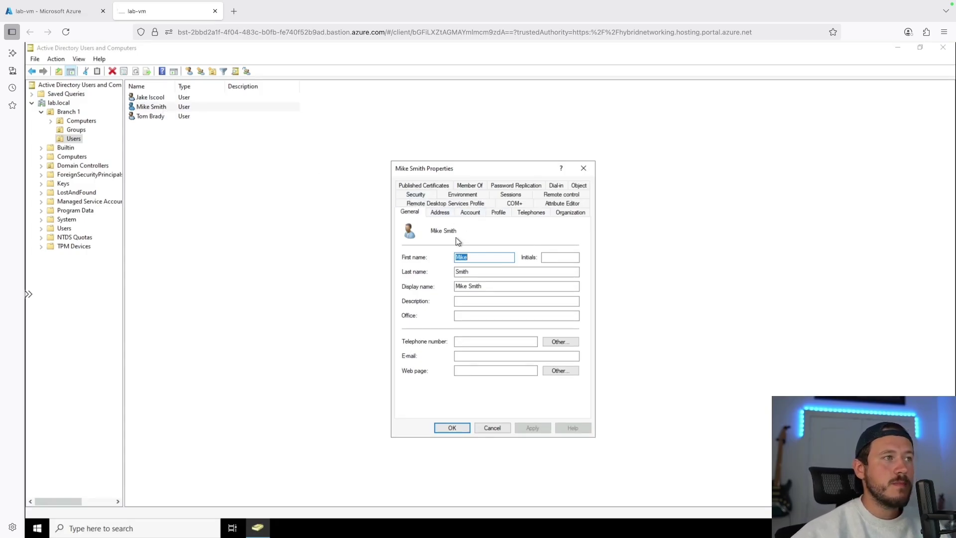
click(471, 185)
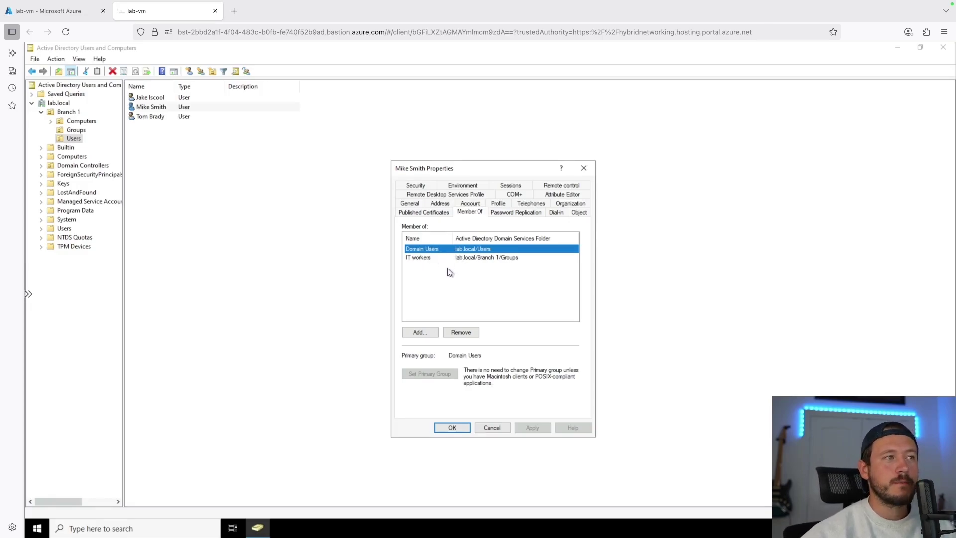
click(433, 260)
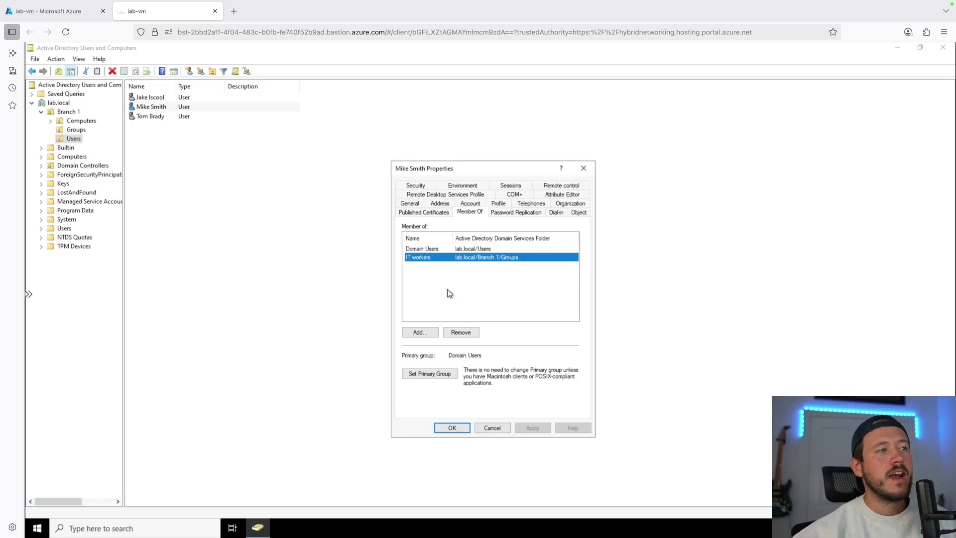
click(501, 427)
key(Down)
key(Return)
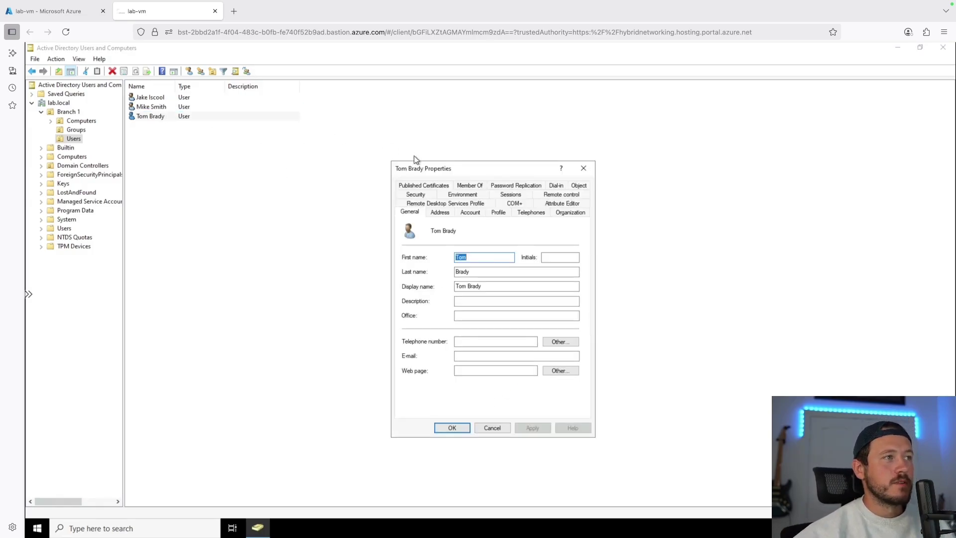
click(470, 185)
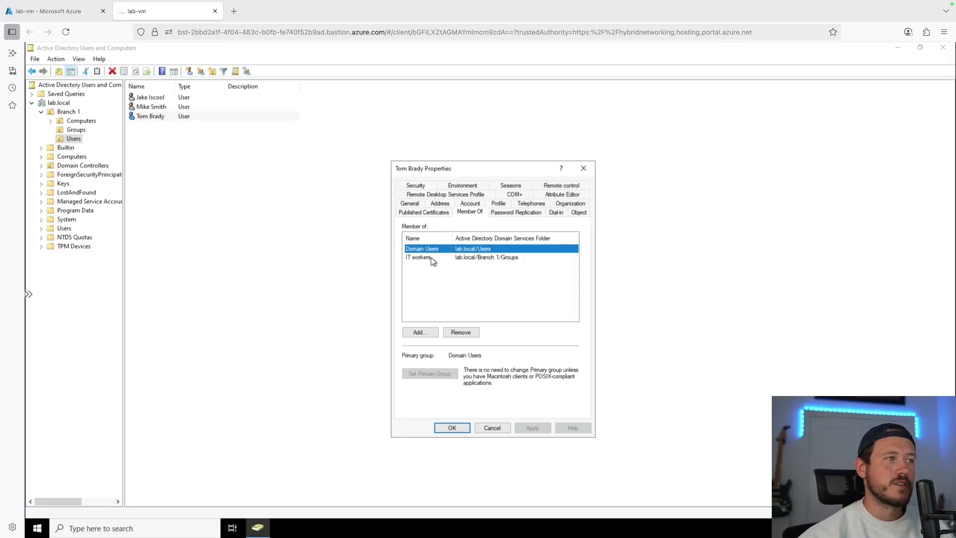
Close the user's properties, review the IT workers group's member list, and close it
click(493, 428)
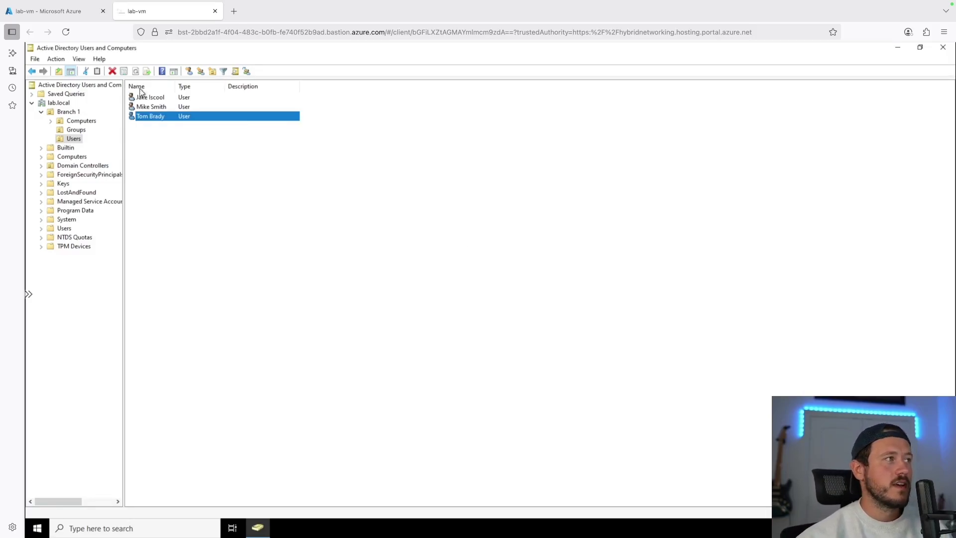
click(75, 130)
click(164, 101)
double_click(164, 101)
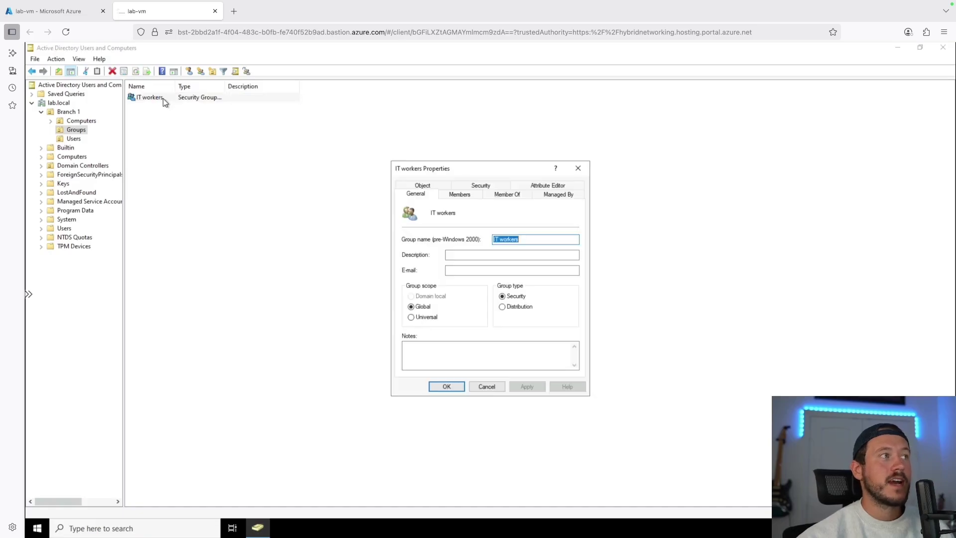
click(464, 195)
click(451, 258)
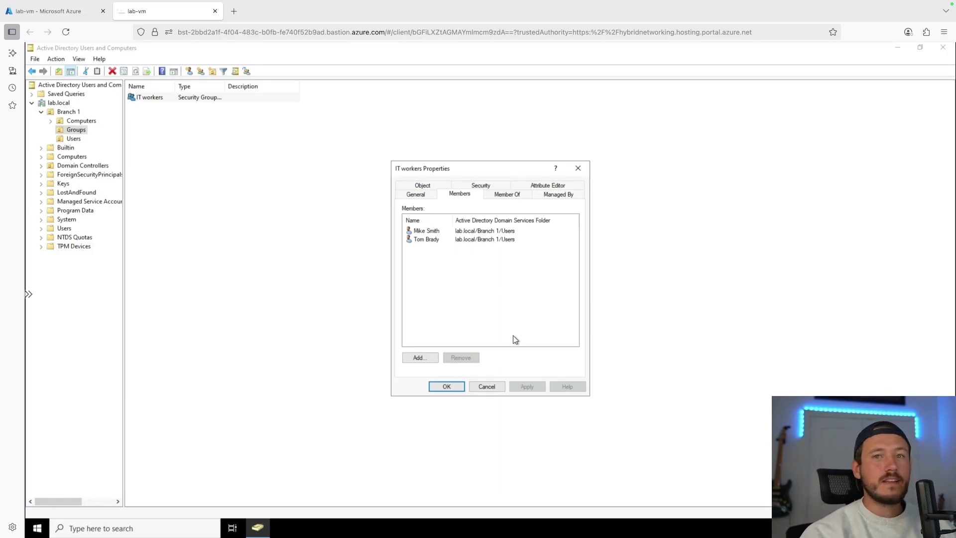
key(Return)
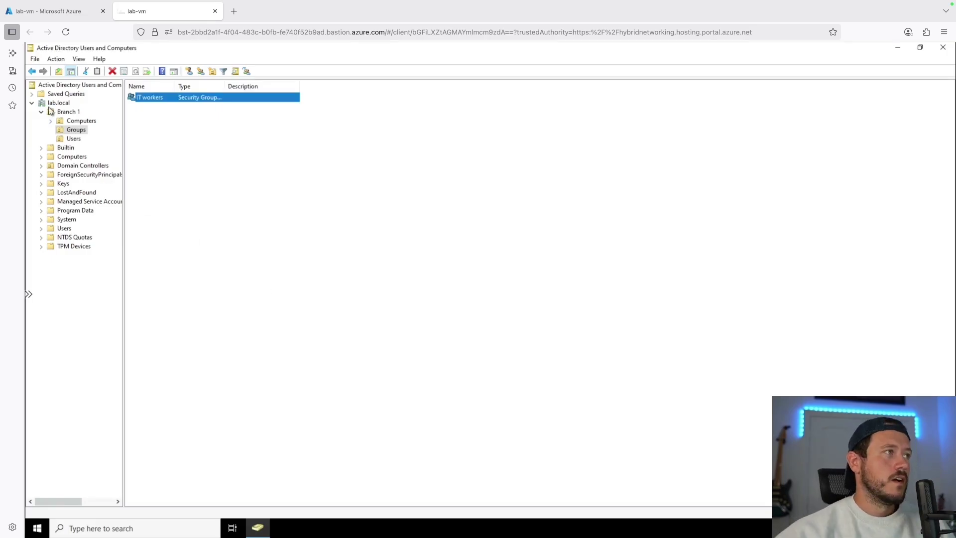
click(71, 139)
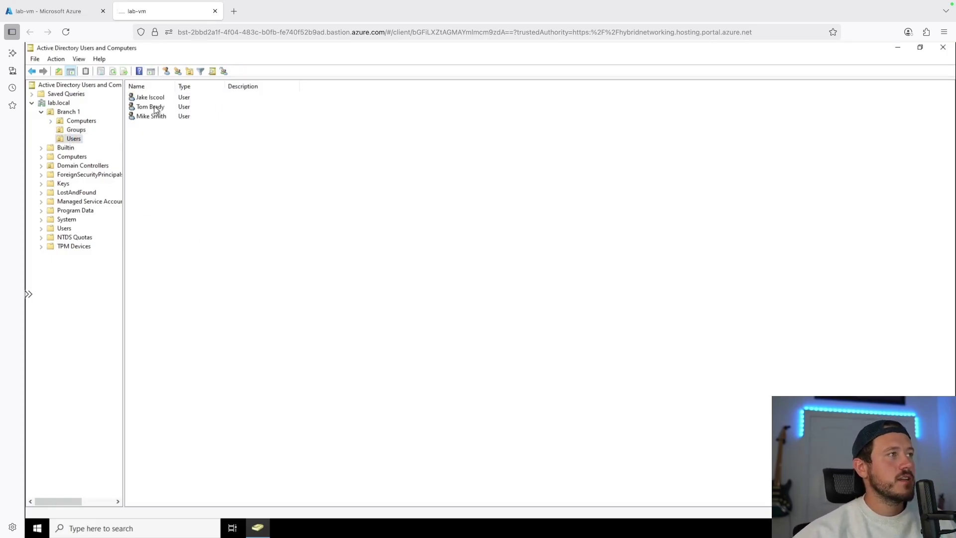
right_click(159, 118)
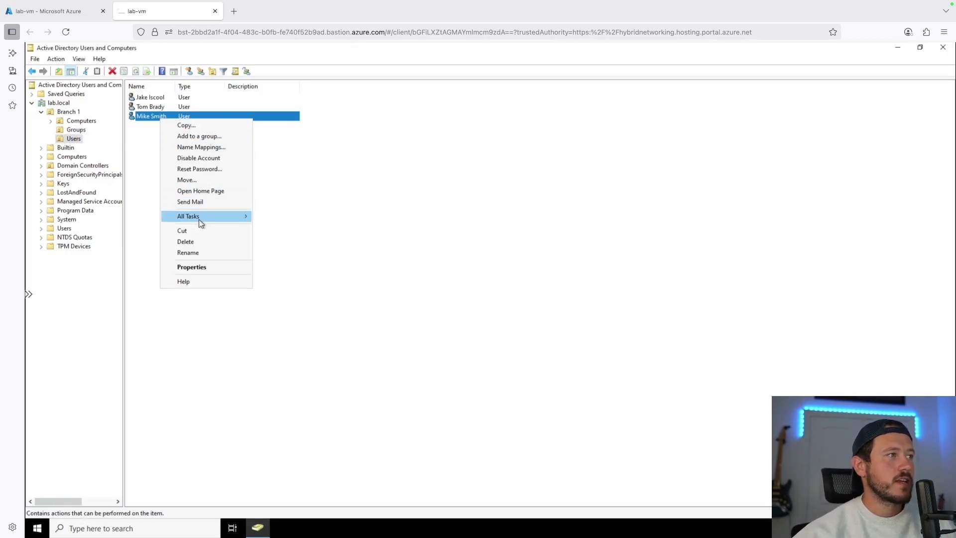
click(202, 172)
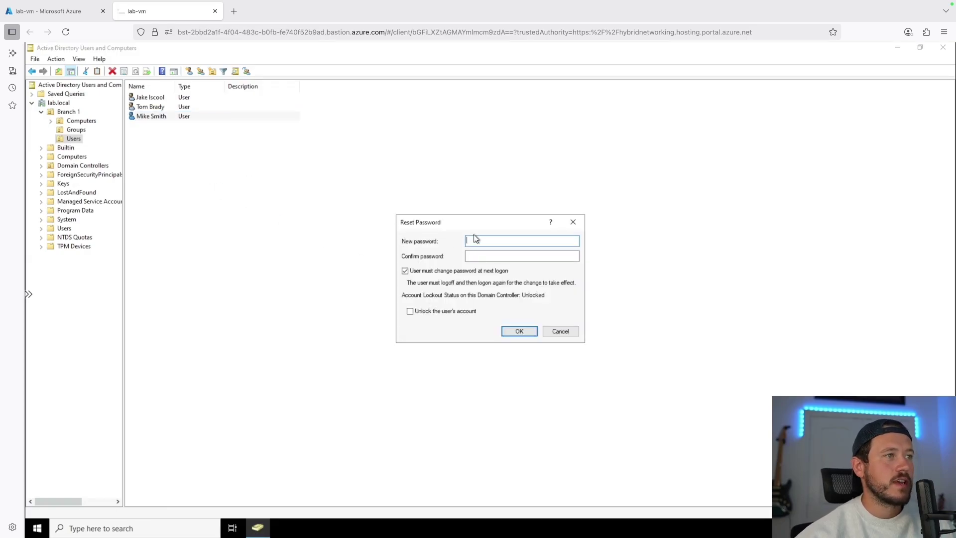
click(556, 333)
Open the first user's Account settings, tick the unlock option, and close the properties
click(155, 98)
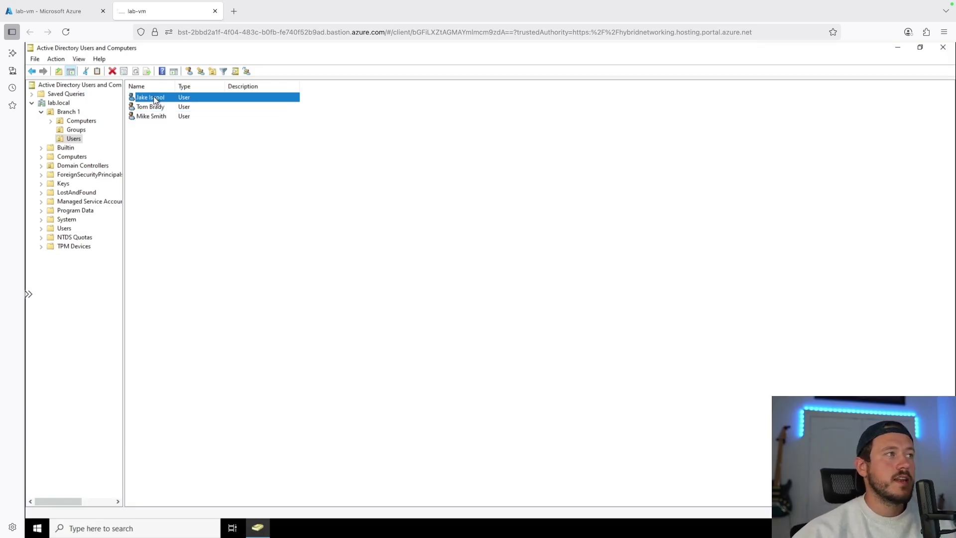
right_click(153, 97)
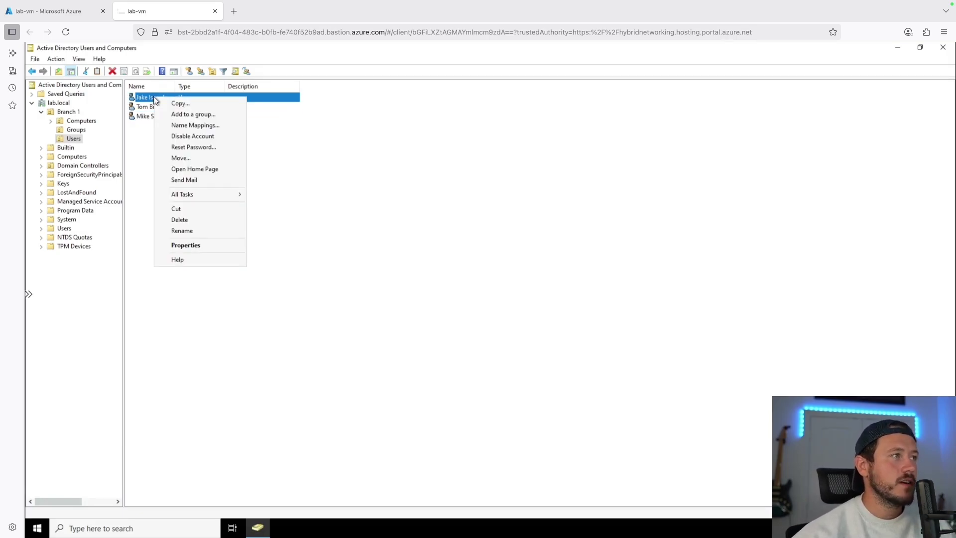
double_click(144, 98)
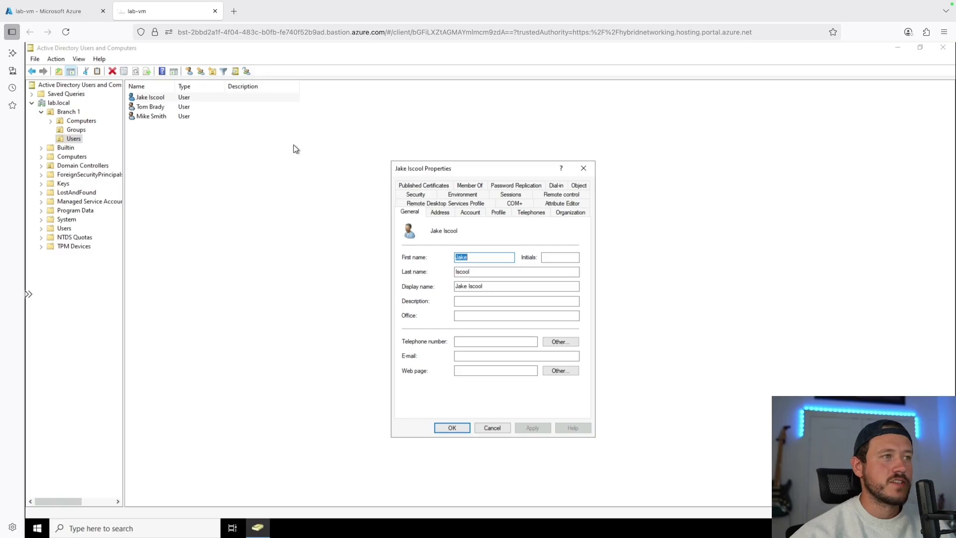
click(470, 212)
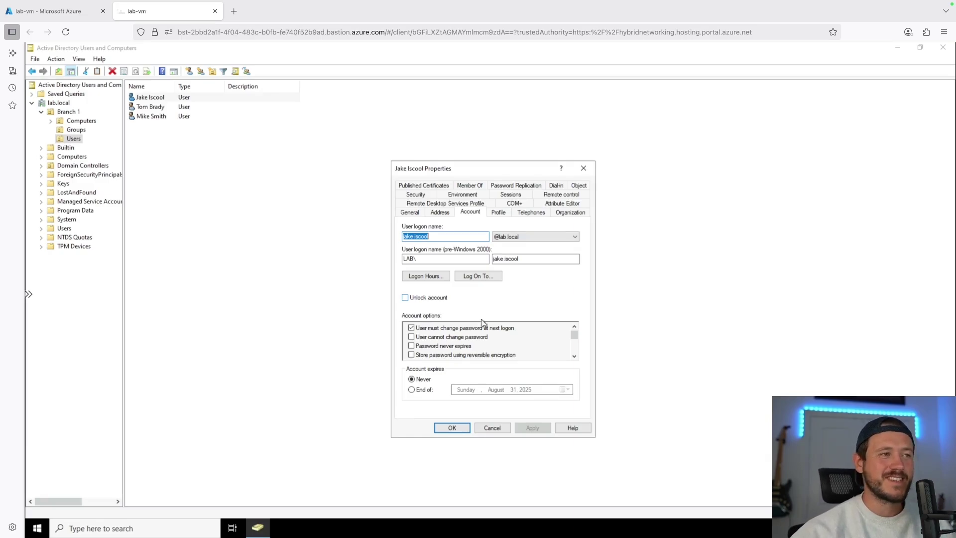
click(405, 299)
click(461, 429)
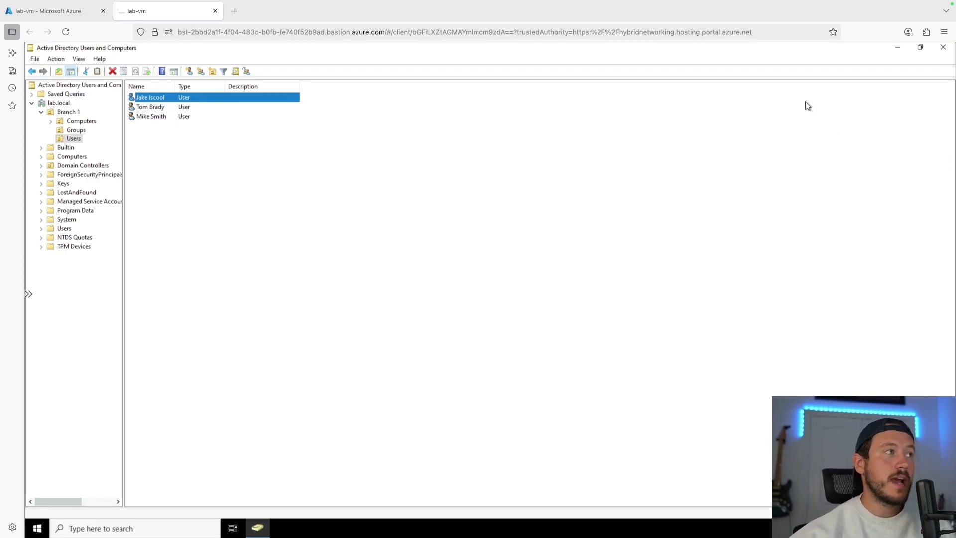
Reopen the user's Account tab, tick 'Account is disabled', apply and close
key(Return)
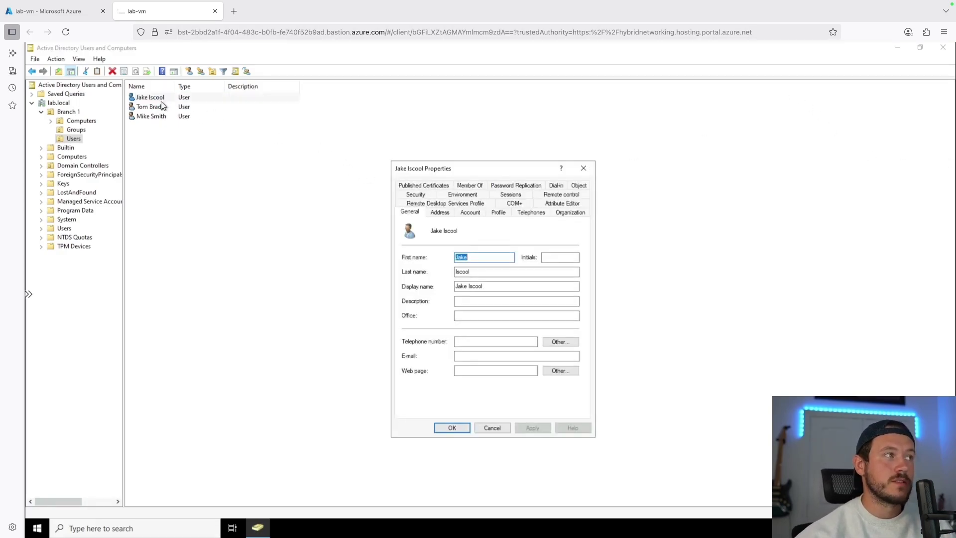
click(471, 212)
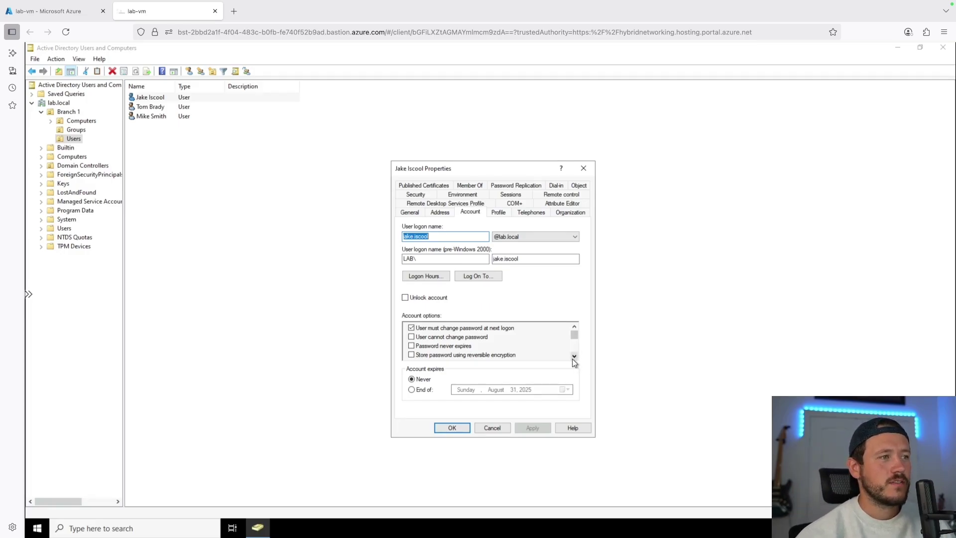
click(574, 356)
click(574, 357)
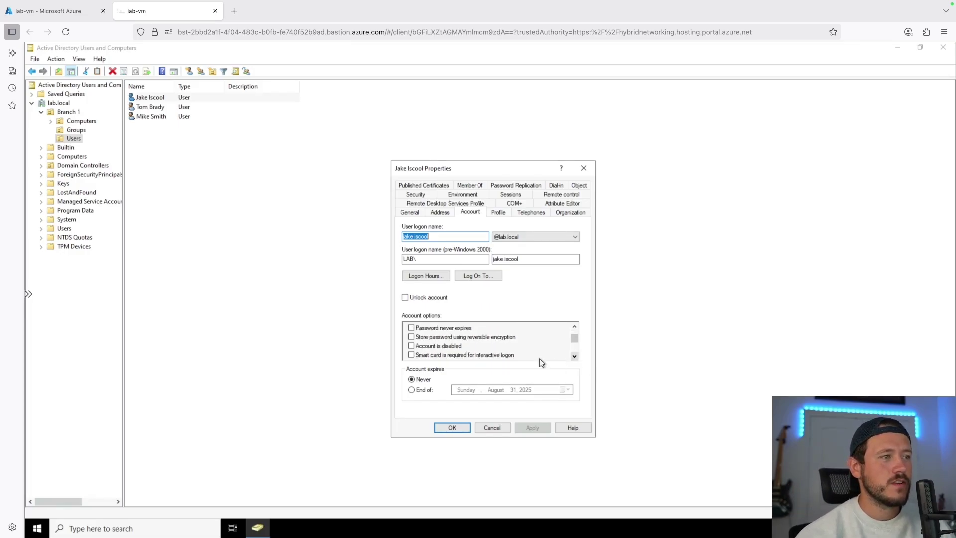
click(411, 346)
click(532, 428)
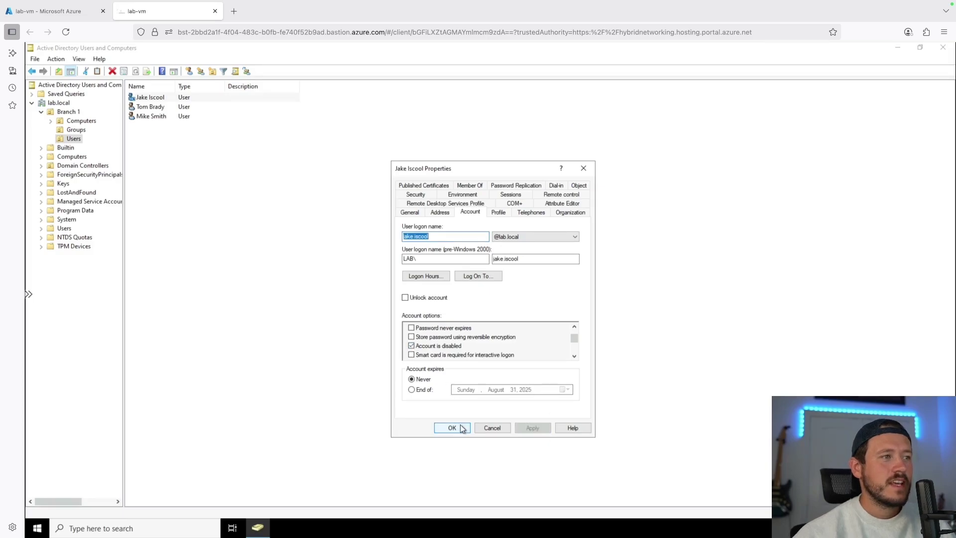
click(451, 428)
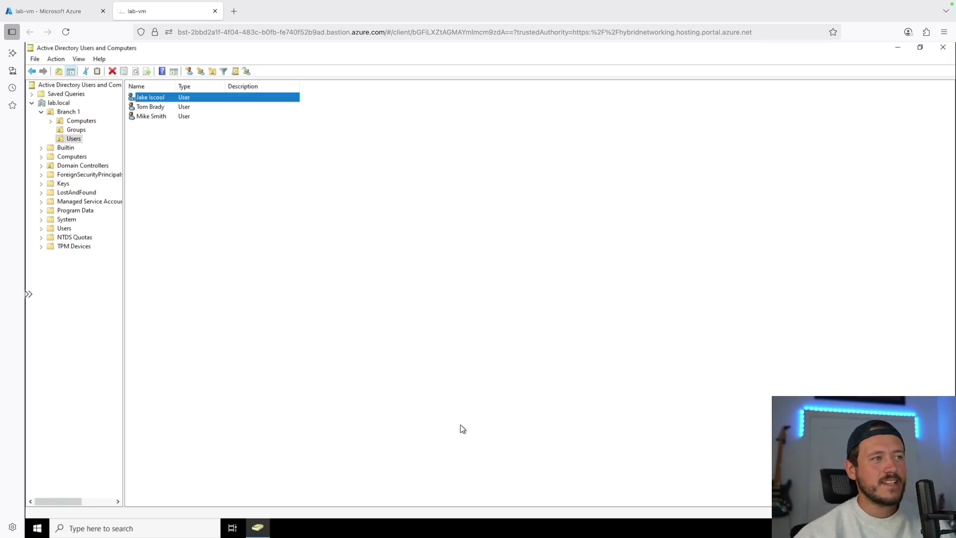
Untick 'Account is disabled' on the first Branch 1 user's Account tab and save
double_click(172, 99)
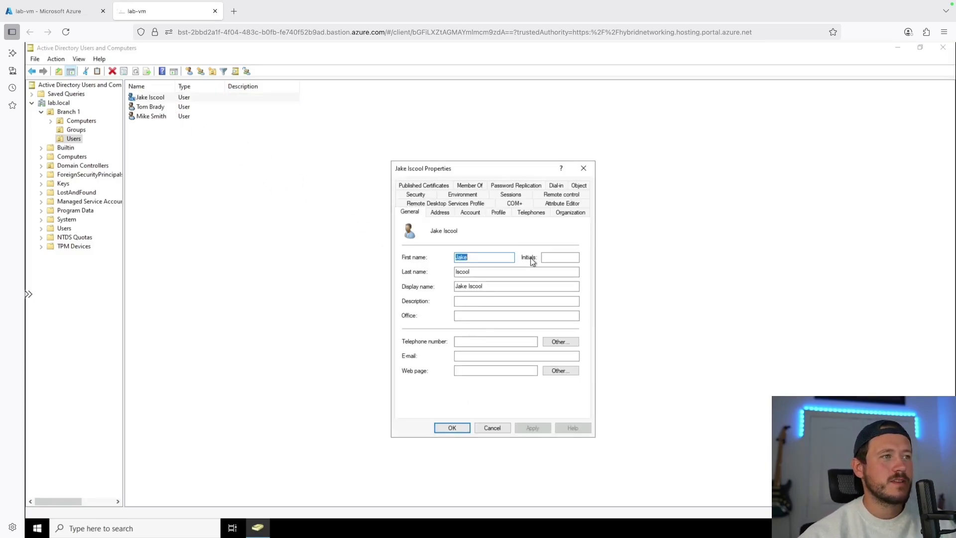
click(468, 212)
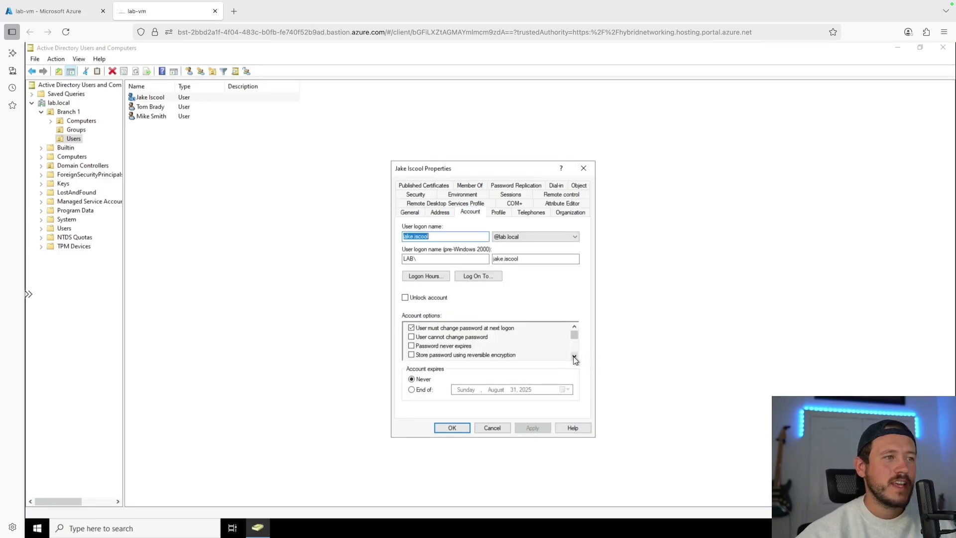
click(574, 357)
click(575, 357)
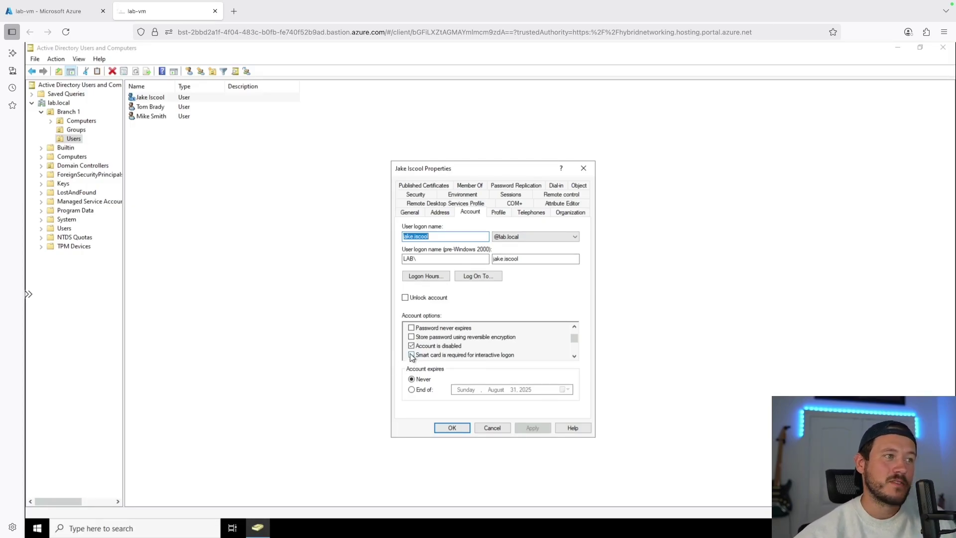
key(Return)
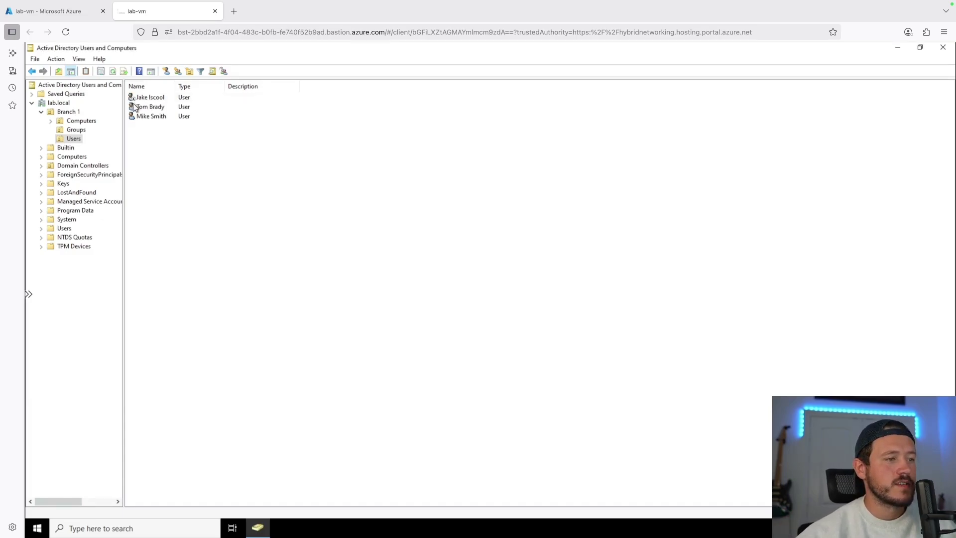
double_click(151, 98)
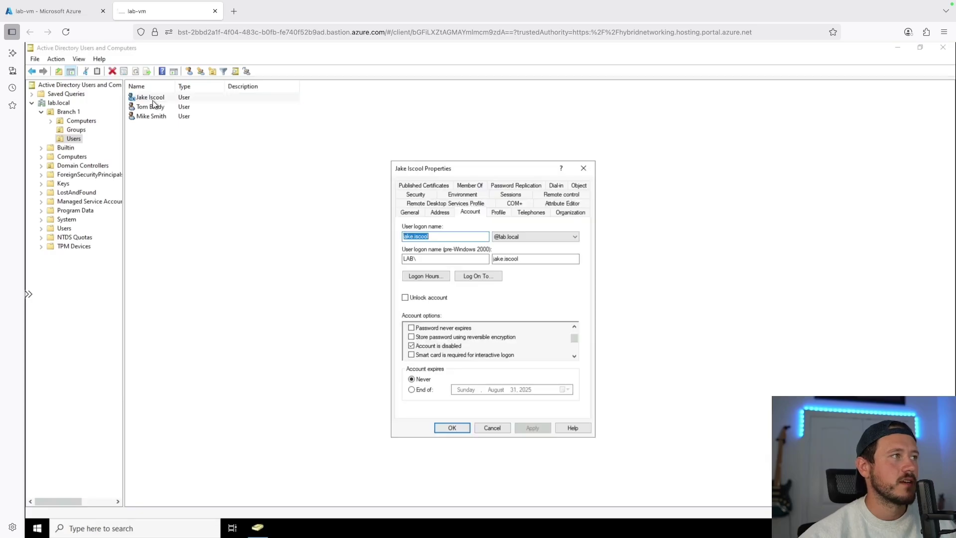
click(412, 346)
click(447, 428)
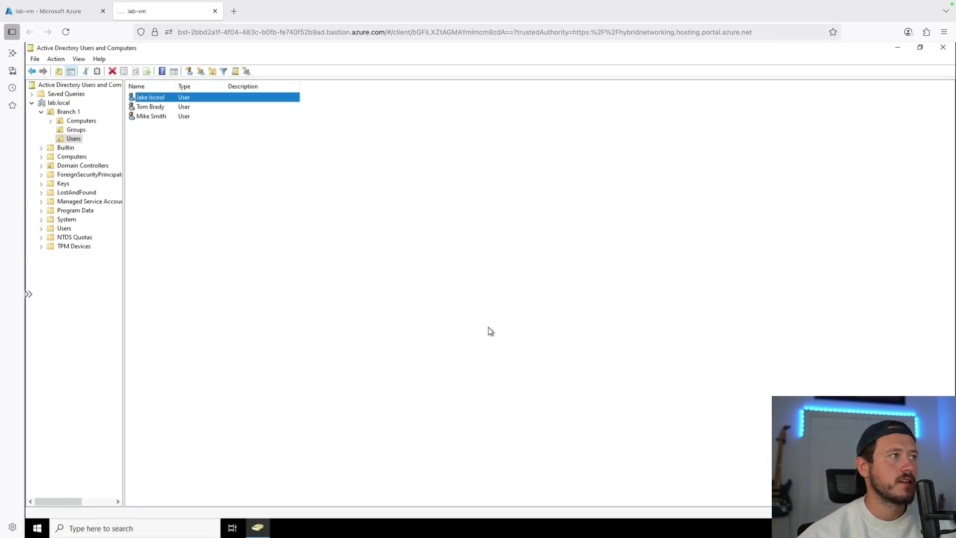
click(213, 156)
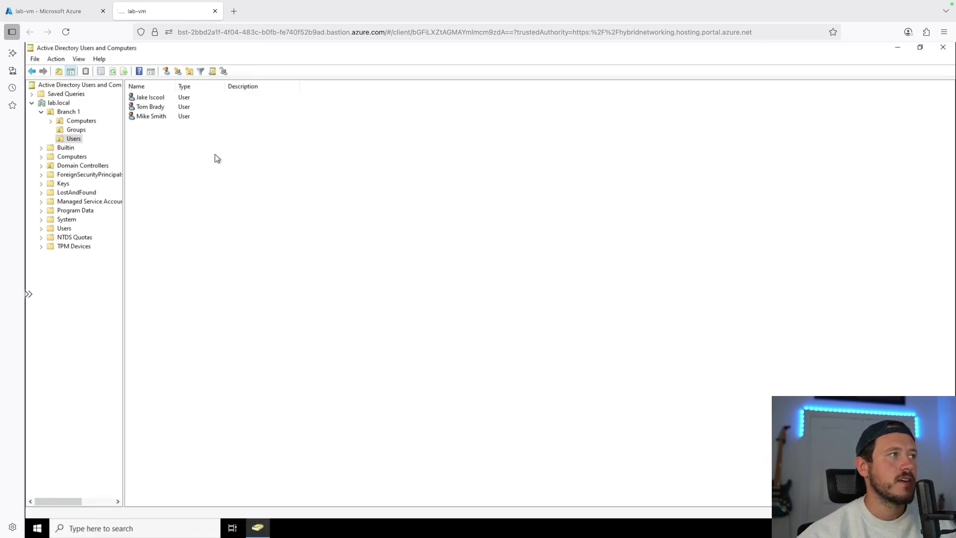
Create a new organizational unit named Branch 2 under lab.local
click(138, 98)
click(42, 113)
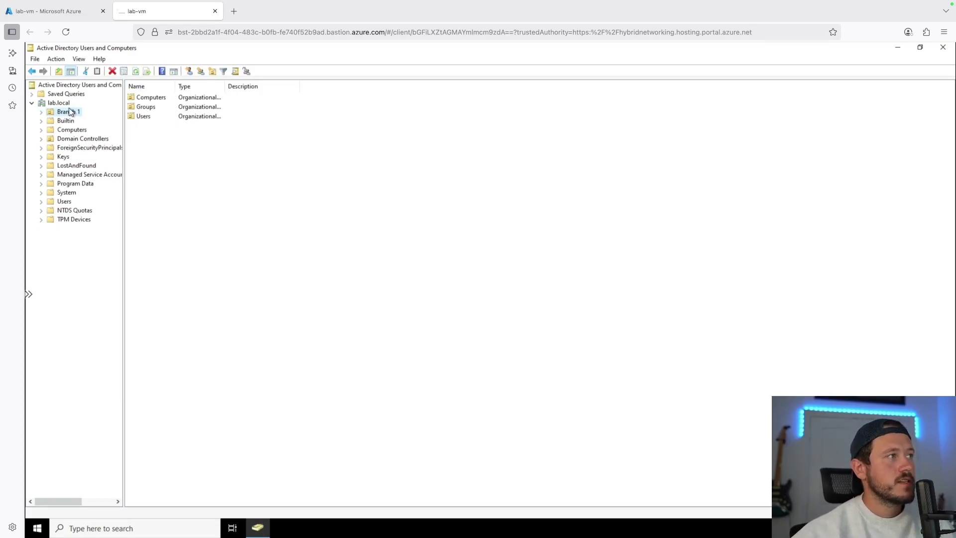
click(59, 104)
right_click(61, 104)
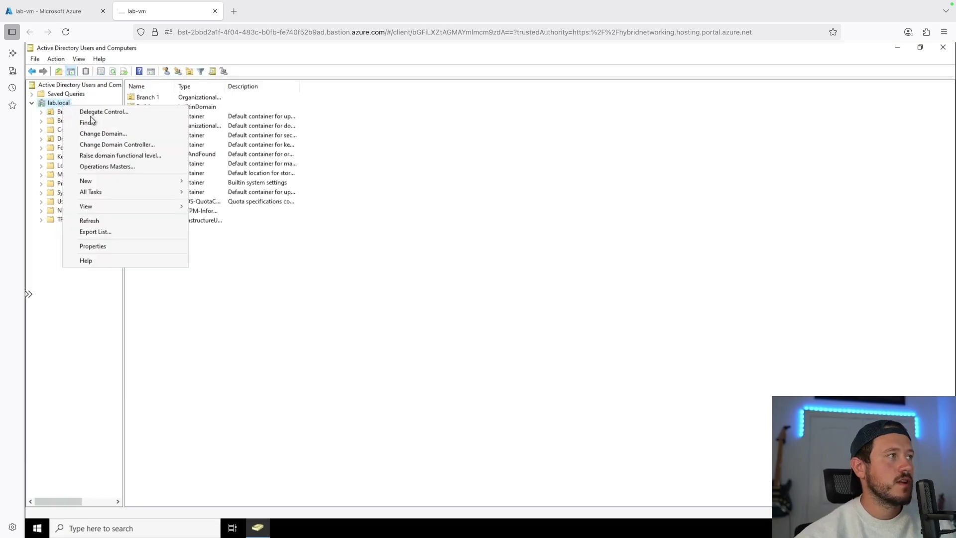
mouse_move(122, 183)
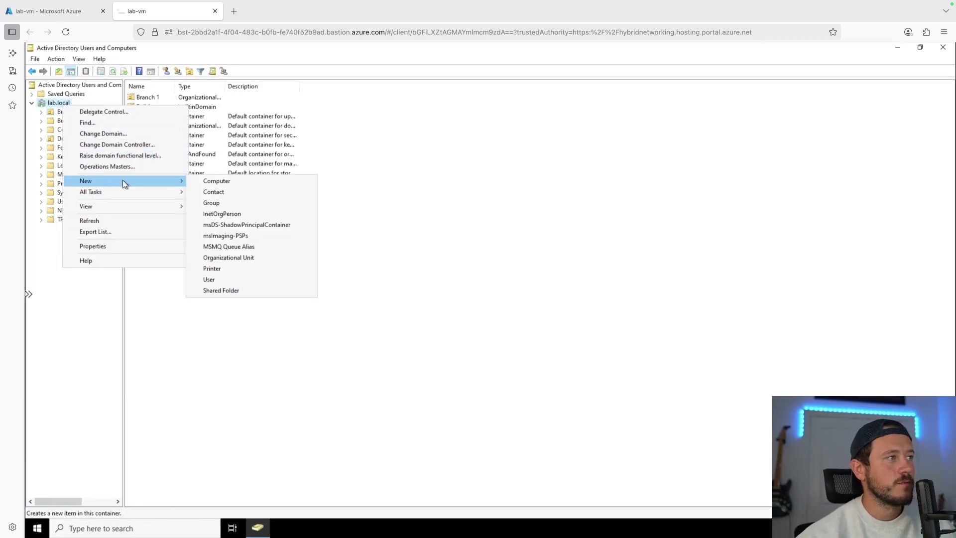
click(234, 257)
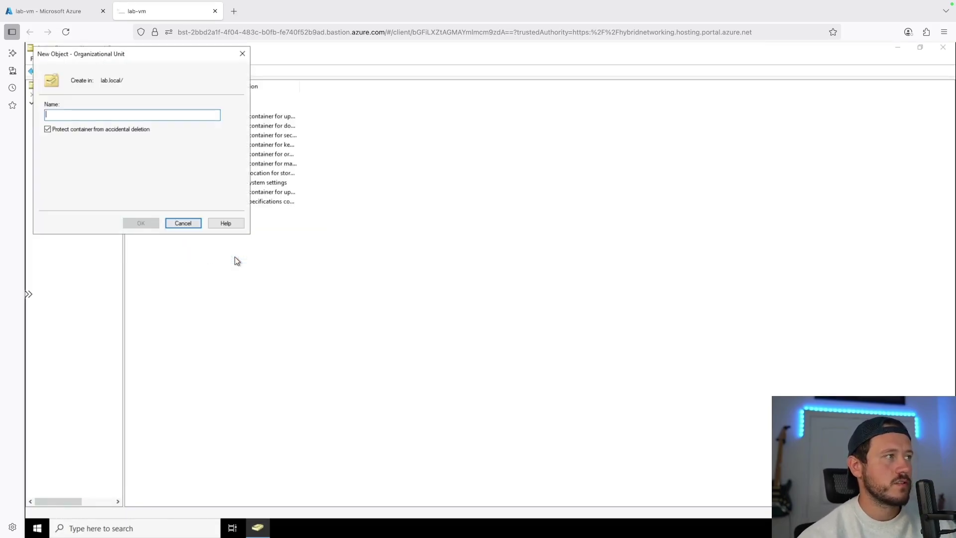
text(Branch 2)
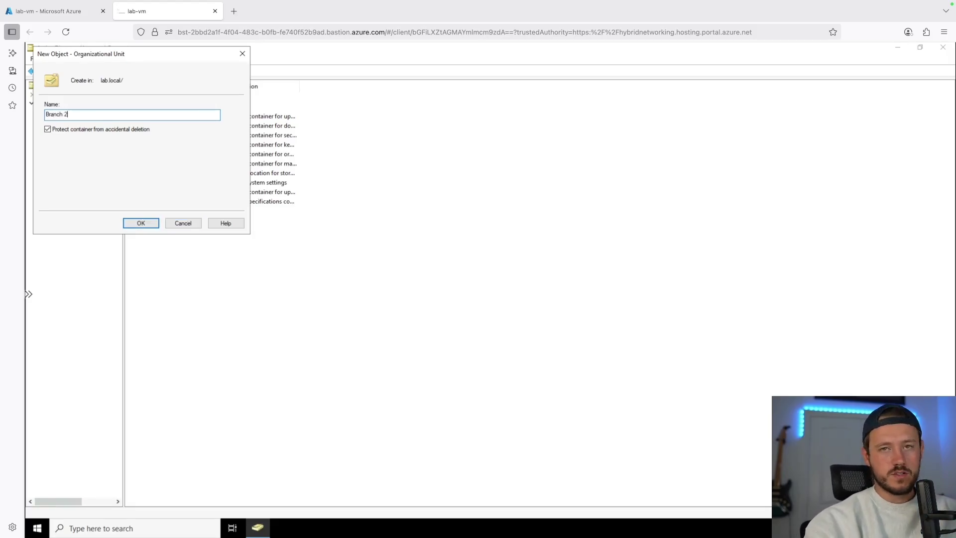
key(Return)
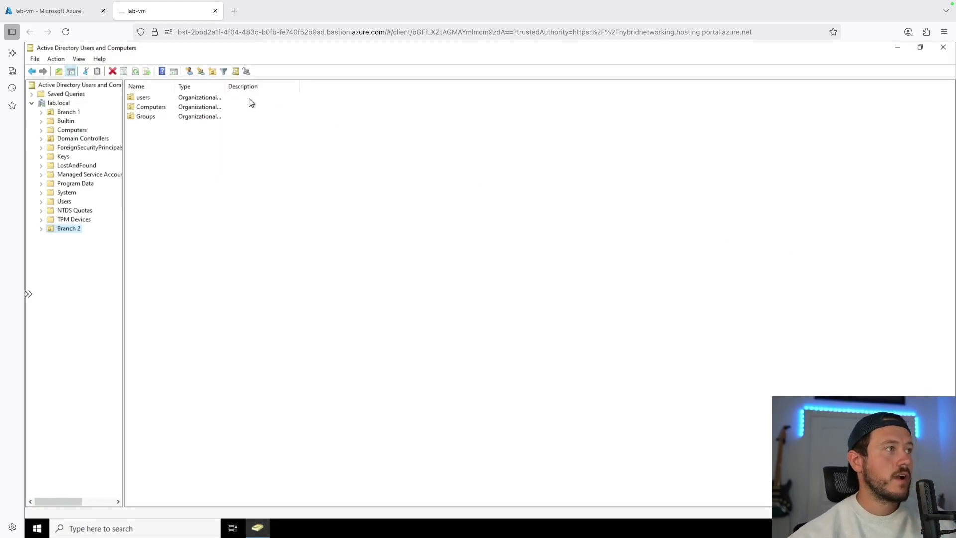
List the three accounts in Branch 1's Users OU and expand Branch 2
click(72, 112)
click(72, 229)
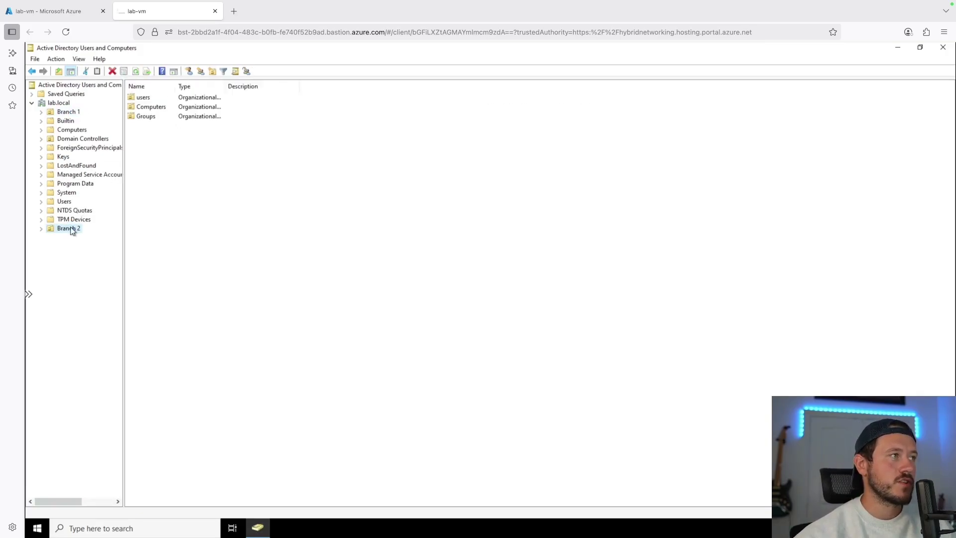
click(74, 113)
double_click(149, 115)
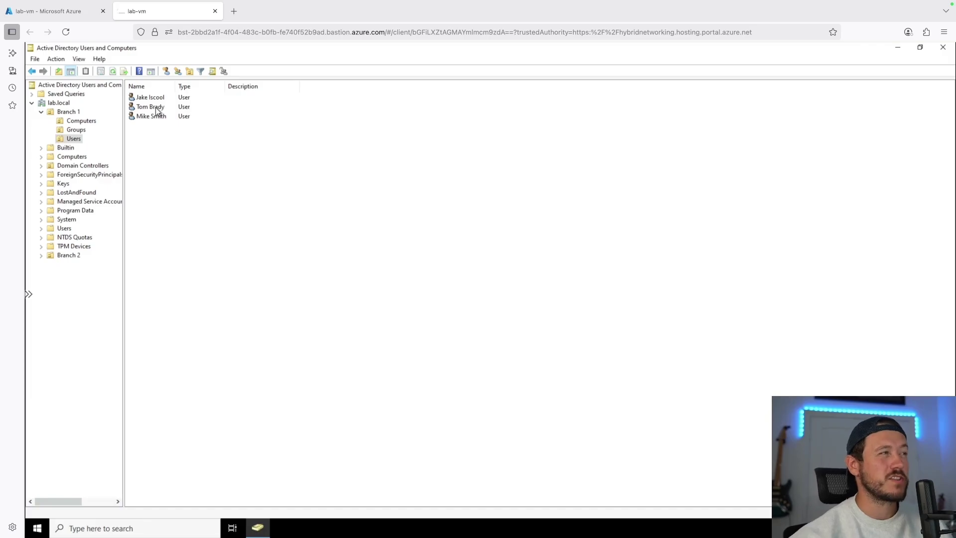
click(157, 110)
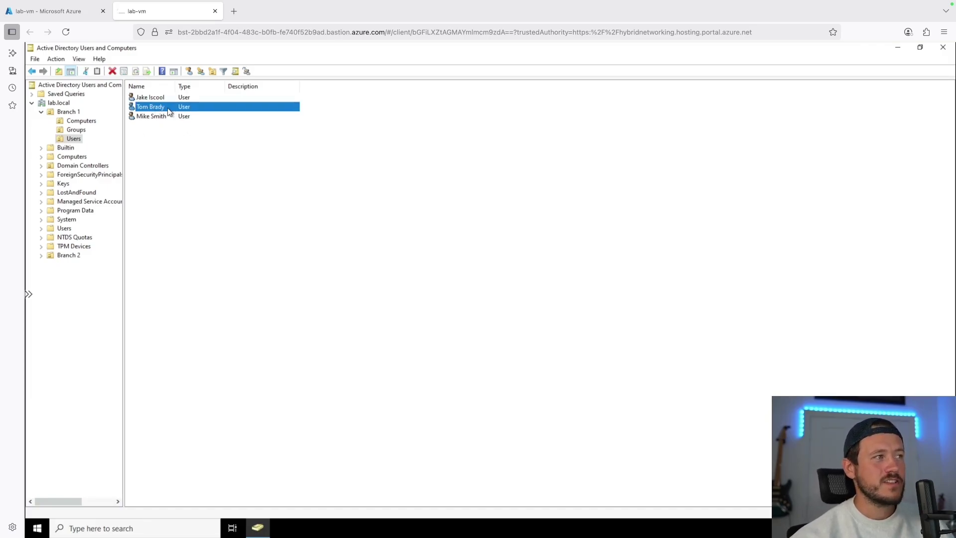
click(40, 256)
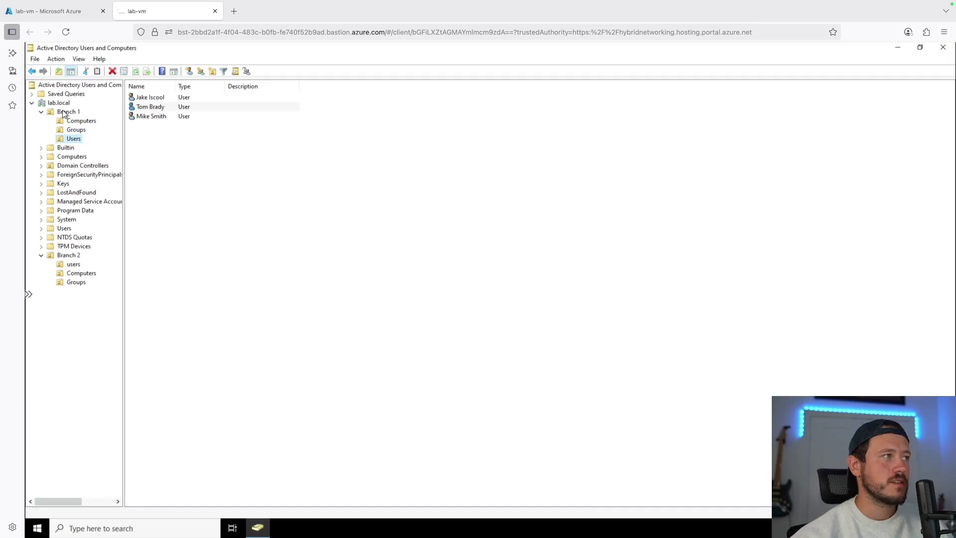
Drag the second Branch 1 user into Branch 2's users OU, confirm, and check both OUs
click(163, 111)
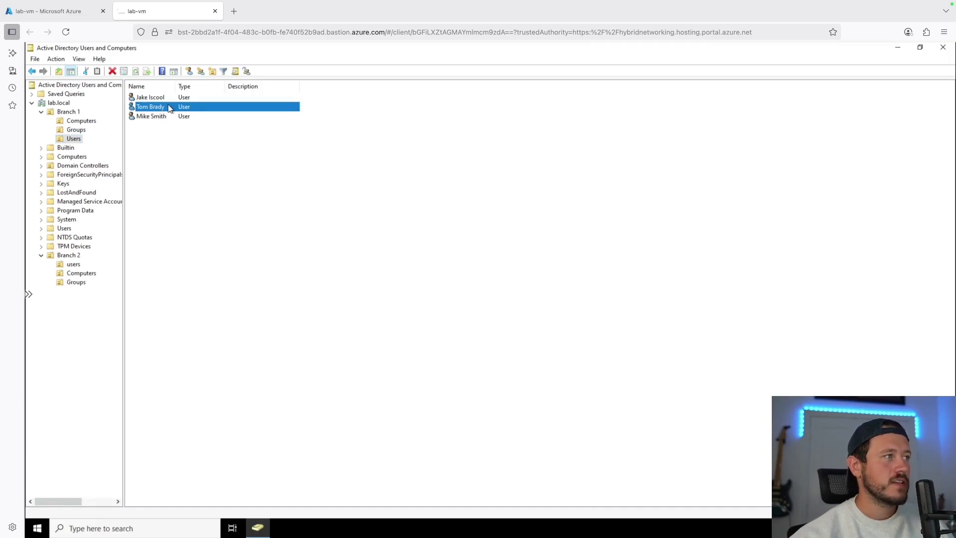
drag(168, 109, 75, 265)
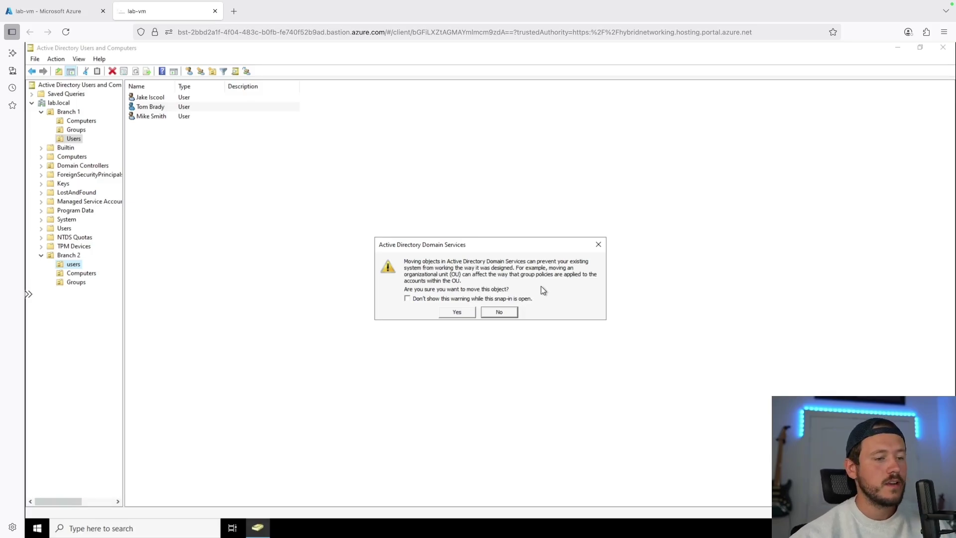
click(451, 313)
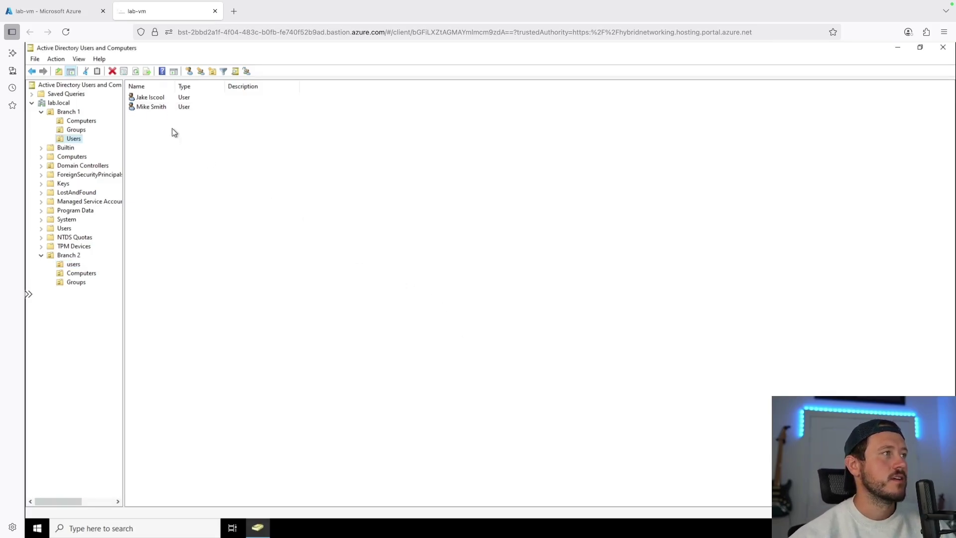
click(73, 265)
click(75, 139)
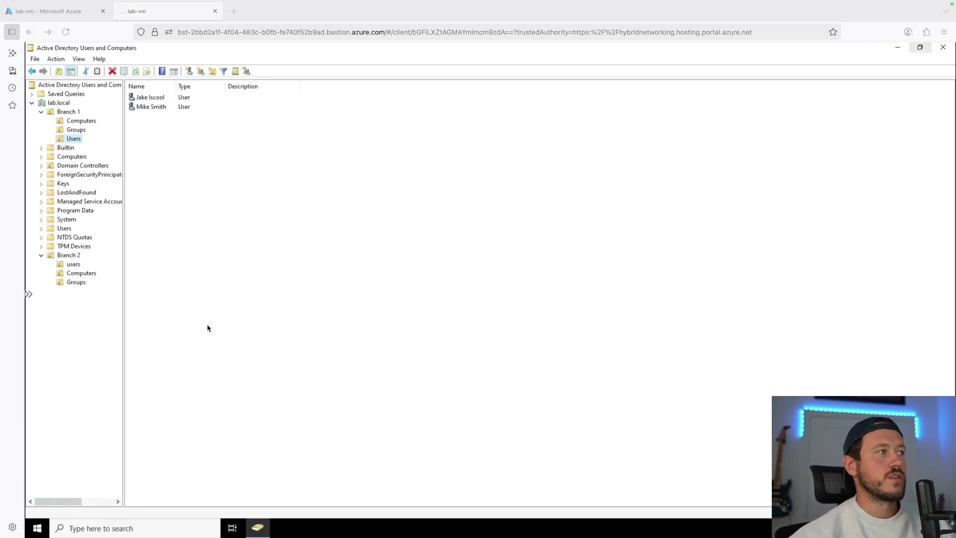
click(77, 130)
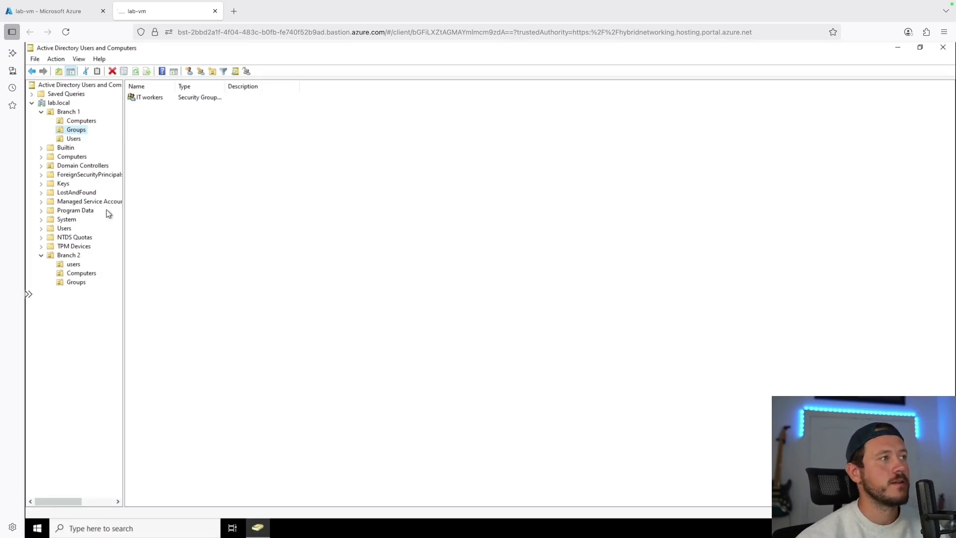
click(75, 139)
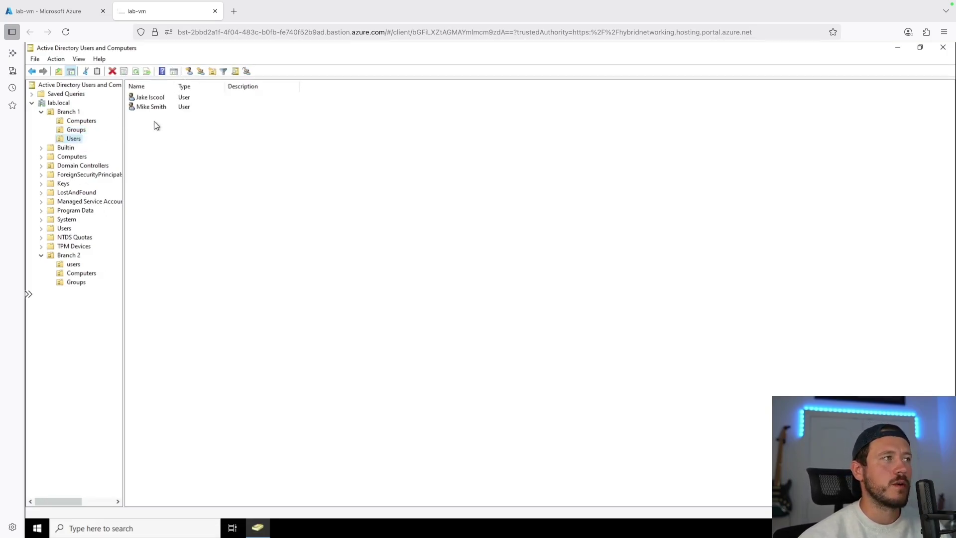
Set the second Branch 1 user's description to 'Network team' and apply it
double_click(163, 106)
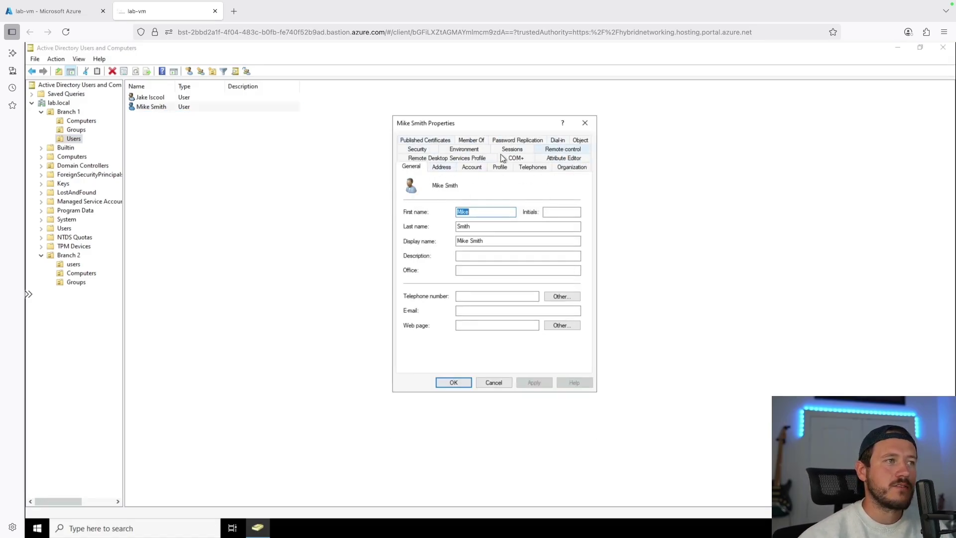
click(485, 256)
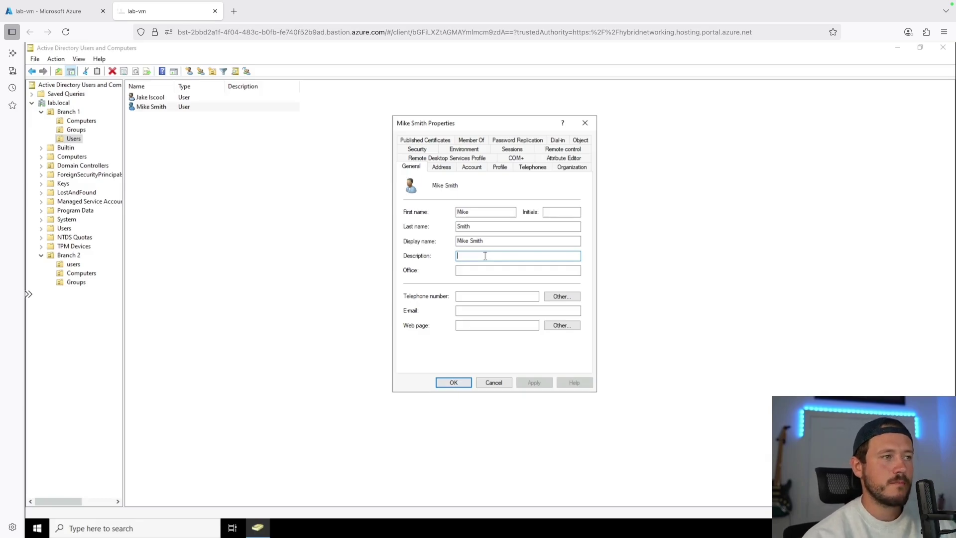
text(Network guy)
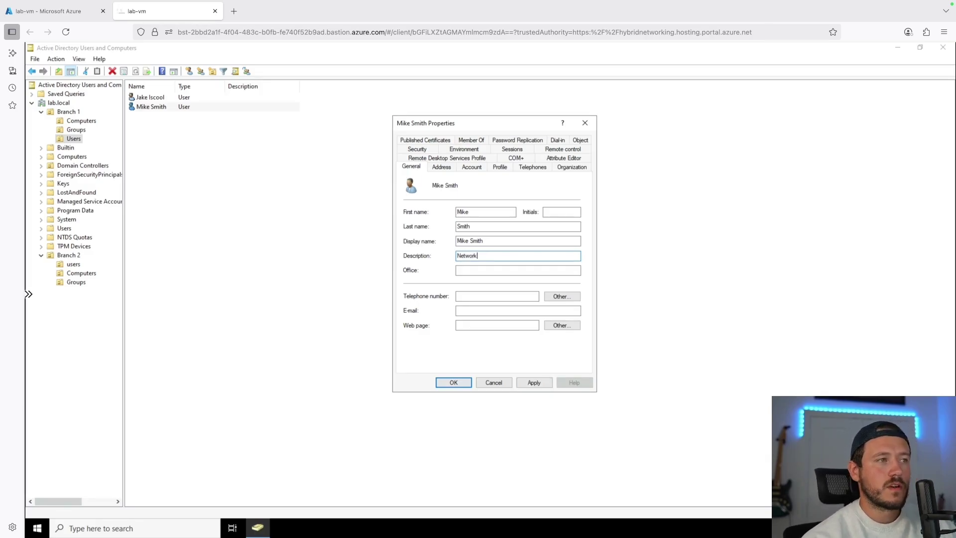
key(BackSpace)
key(BackSpace)
key(BackSpace)
text(team)
click(543, 384)
click(452, 382)
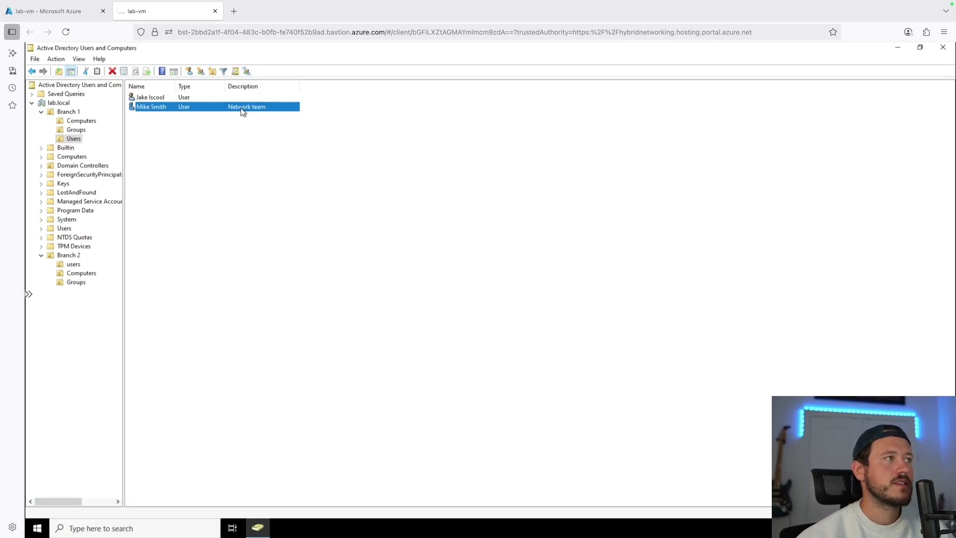
Enter the user's telephone number on the General tab and apply it
double_click(167, 107)
click(498, 297)
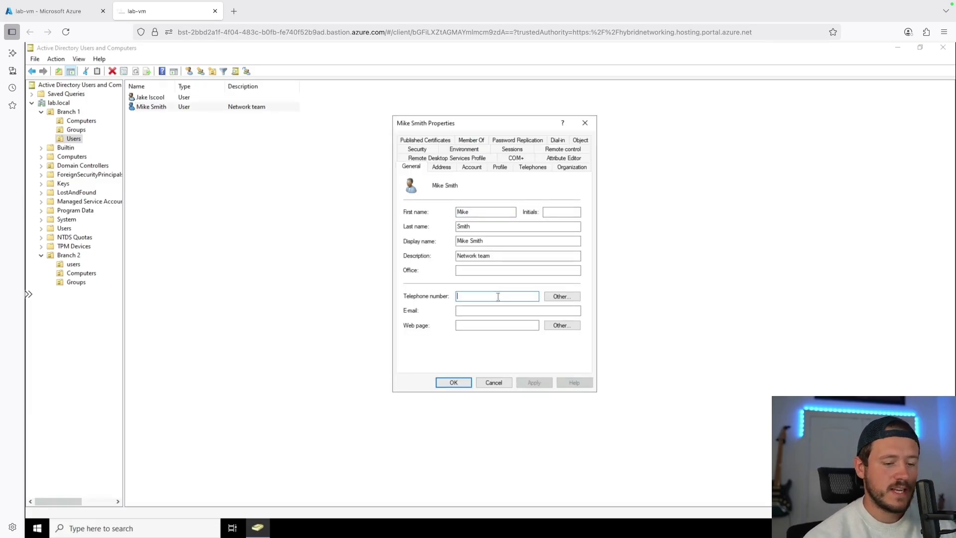
text(712)
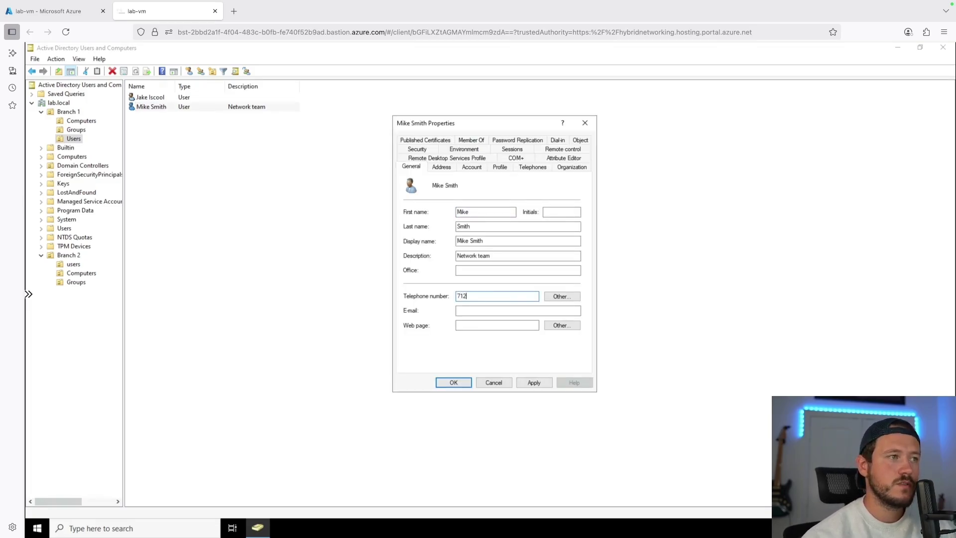
text(2222222)
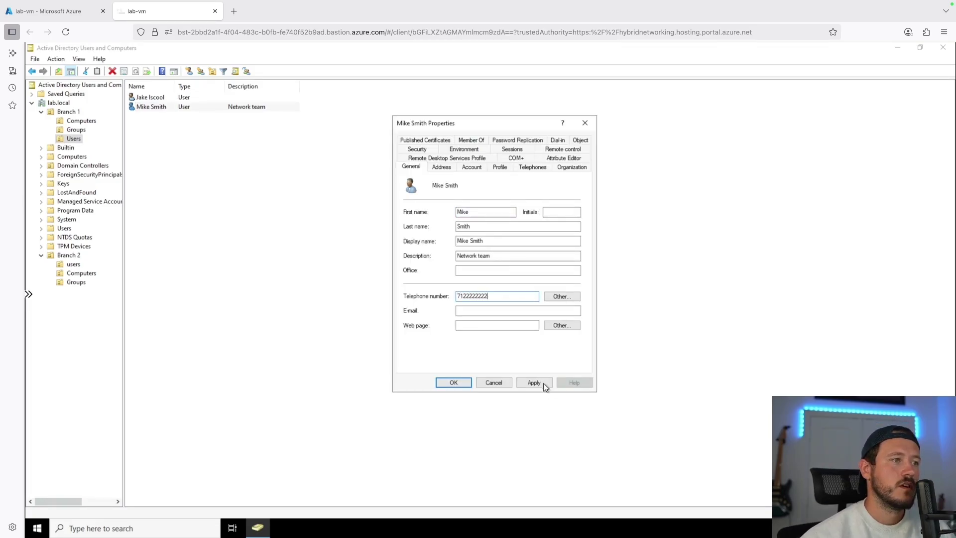
click(536, 382)
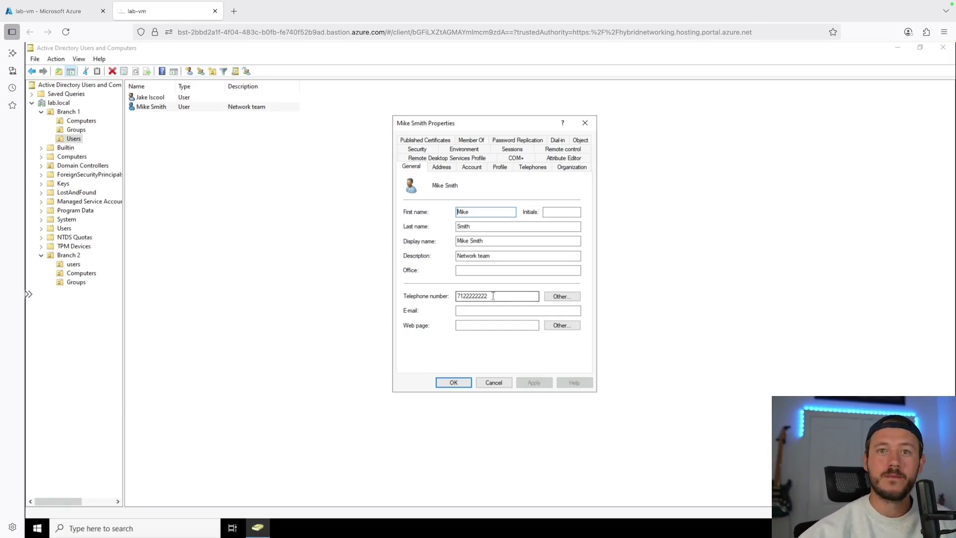
click(574, 167)
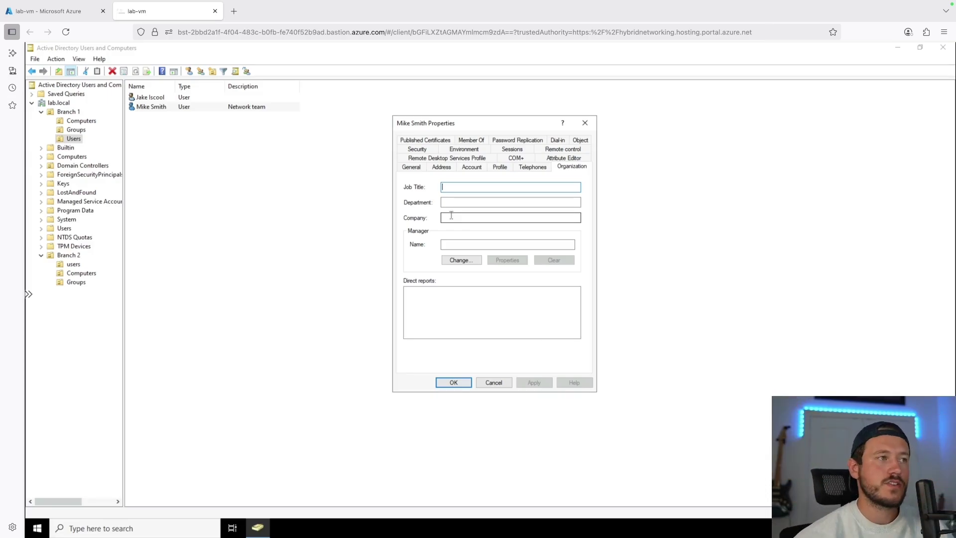
Set manager to the first Branch 1 user, title Network Engineer 3, department Networking, company Local NEs
click(468, 243)
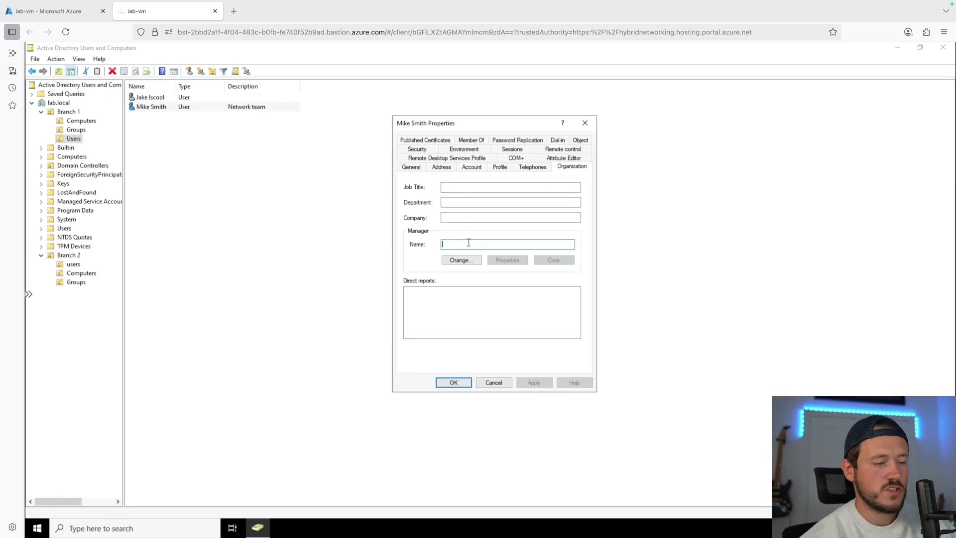
click(461, 259)
text(jake)
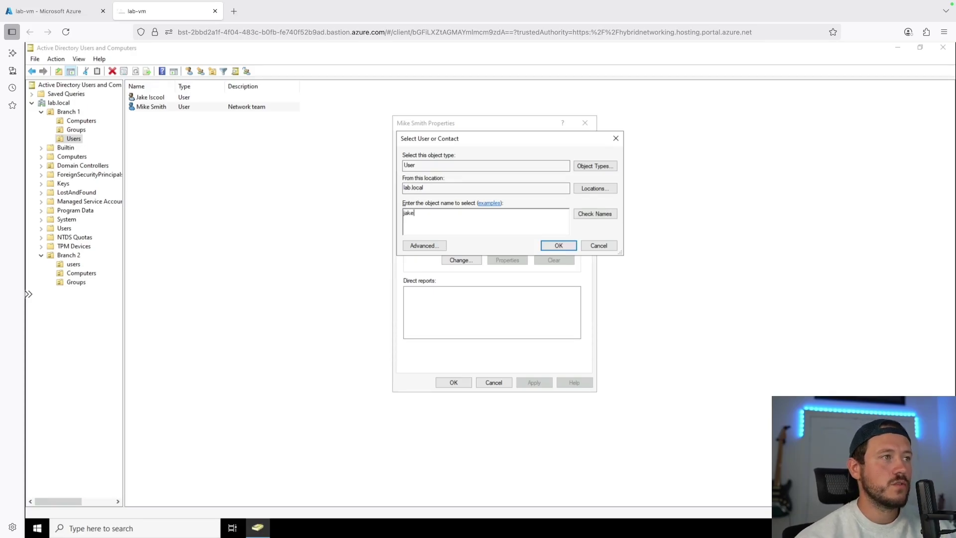
key(Return)
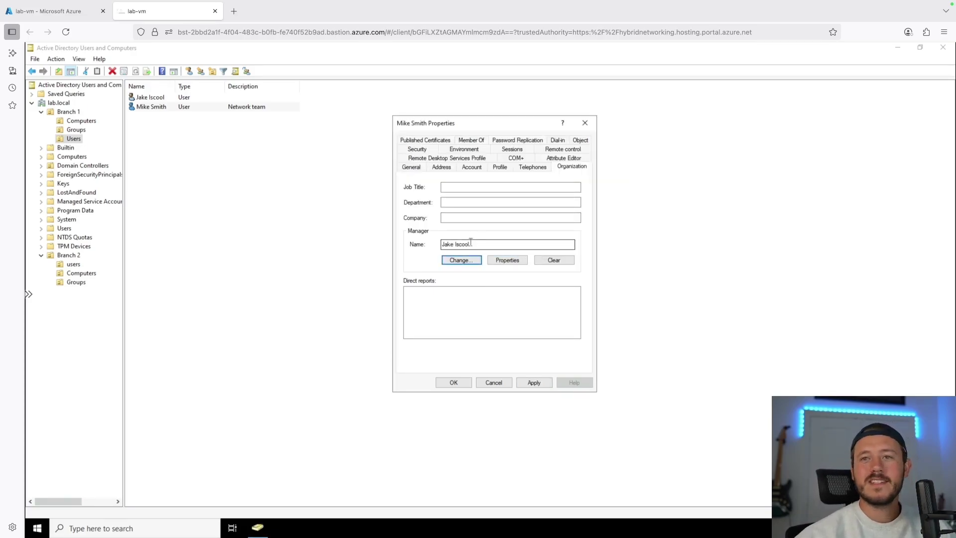
click(462, 184)
text(Network Engineer 3)
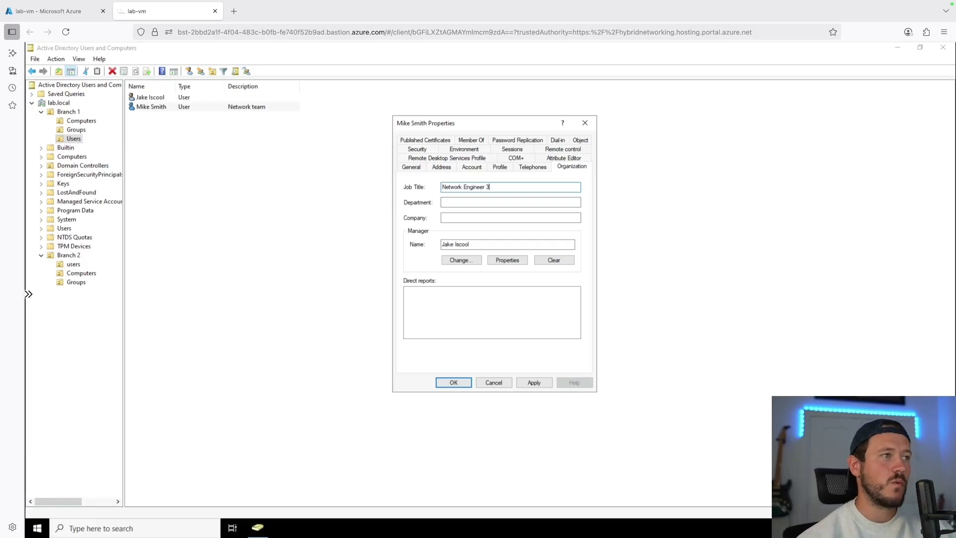
click(471, 202)
text(Networking)
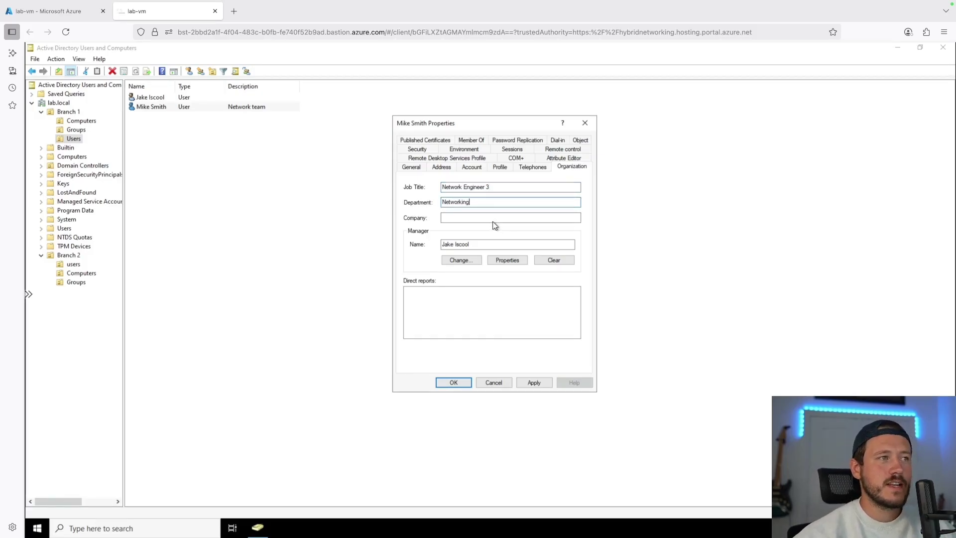
click(496, 215)
text(Local NEs)
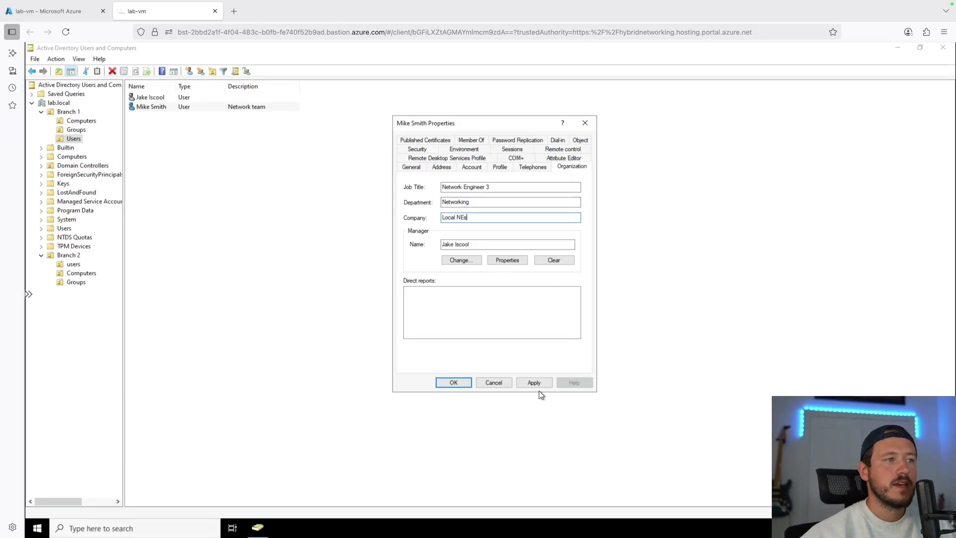
click(542, 382)
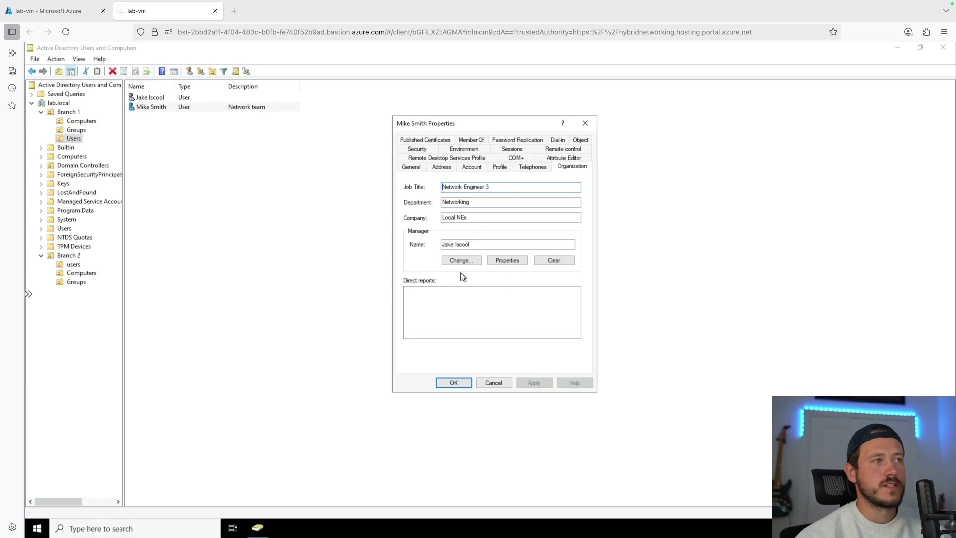
Enter a home folder path under \lab-vm\public\users, then switch to connecting drive Z:
click(533, 167)
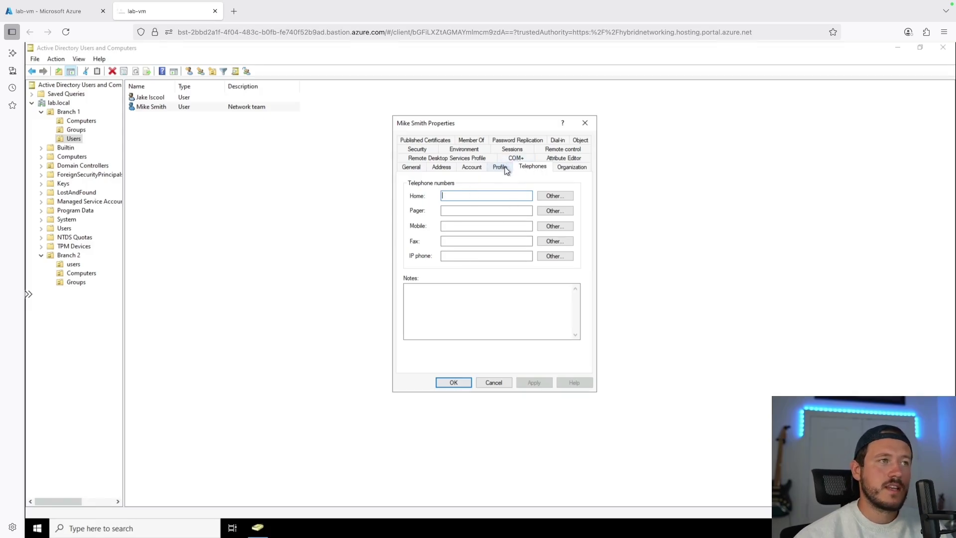
click(501, 167)
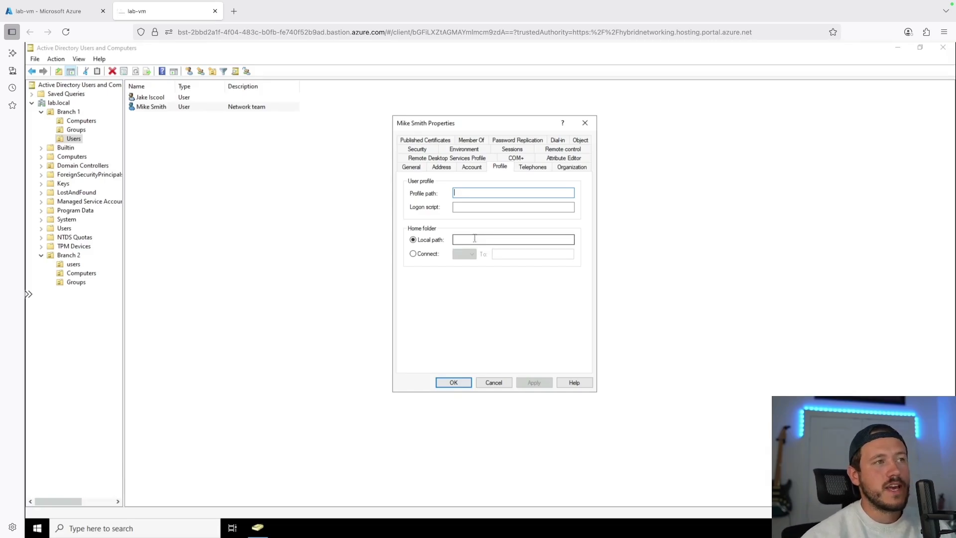
click(473, 239)
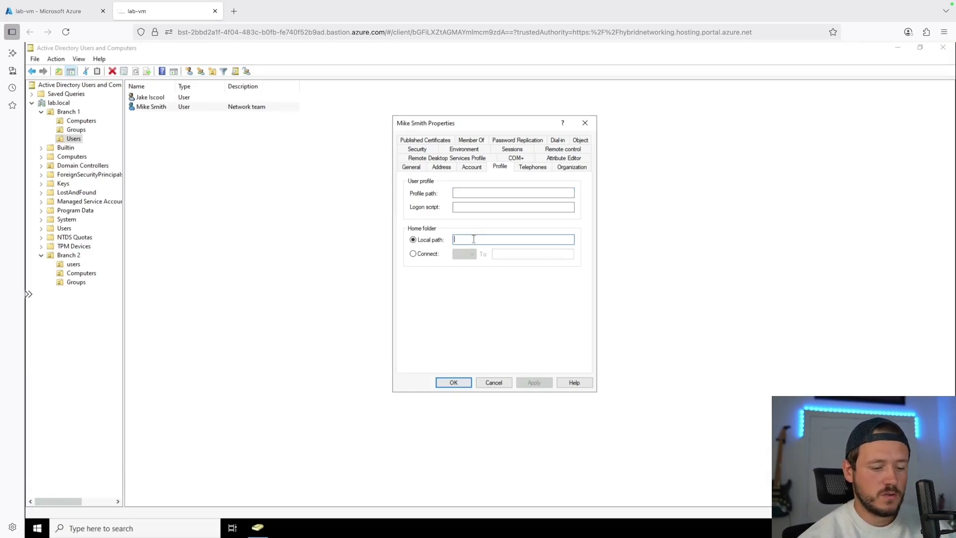
text(\\lab-vm\)
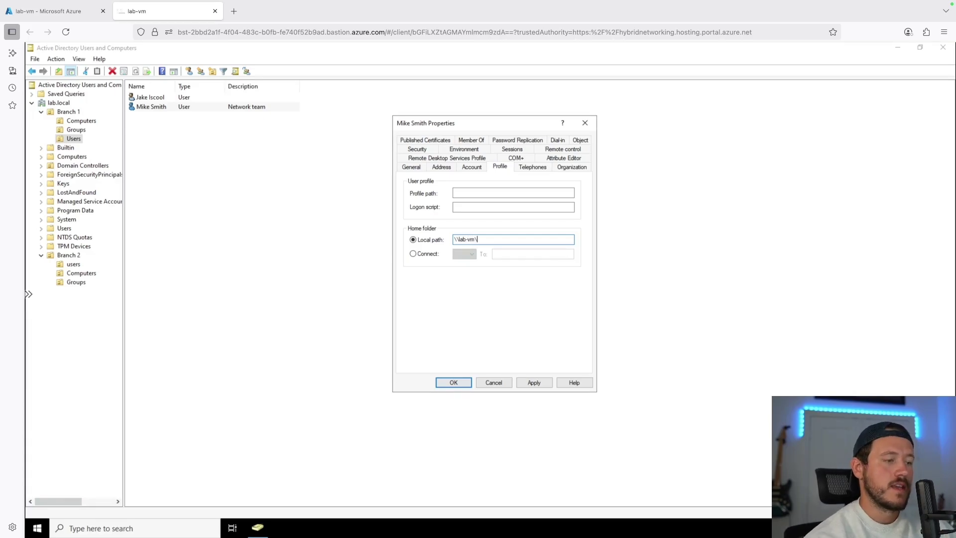
text(public\users)
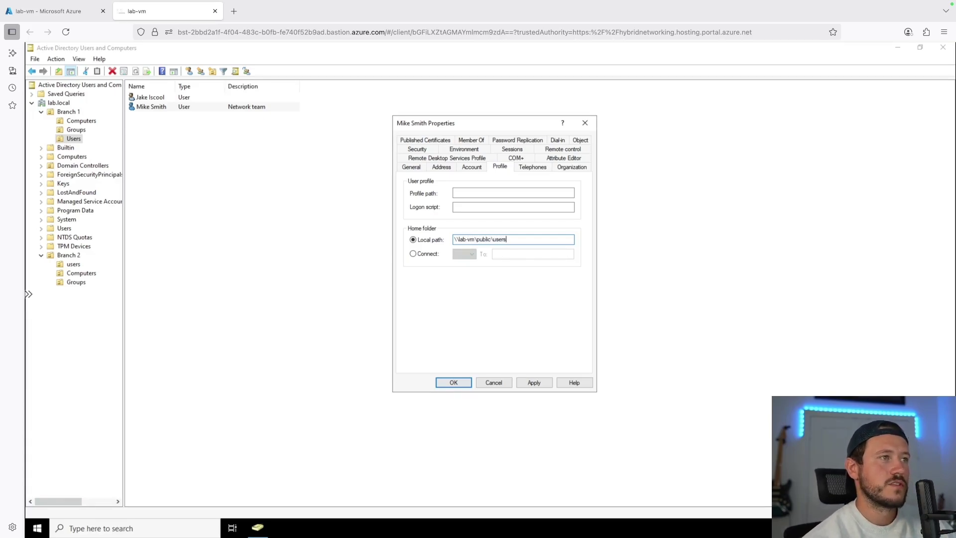
text(\Mikesmith)
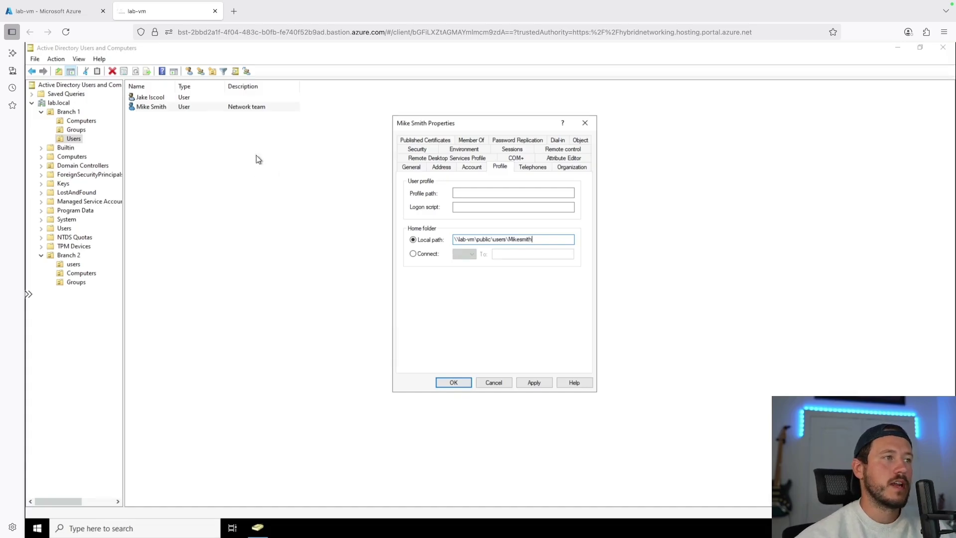
click(416, 254)
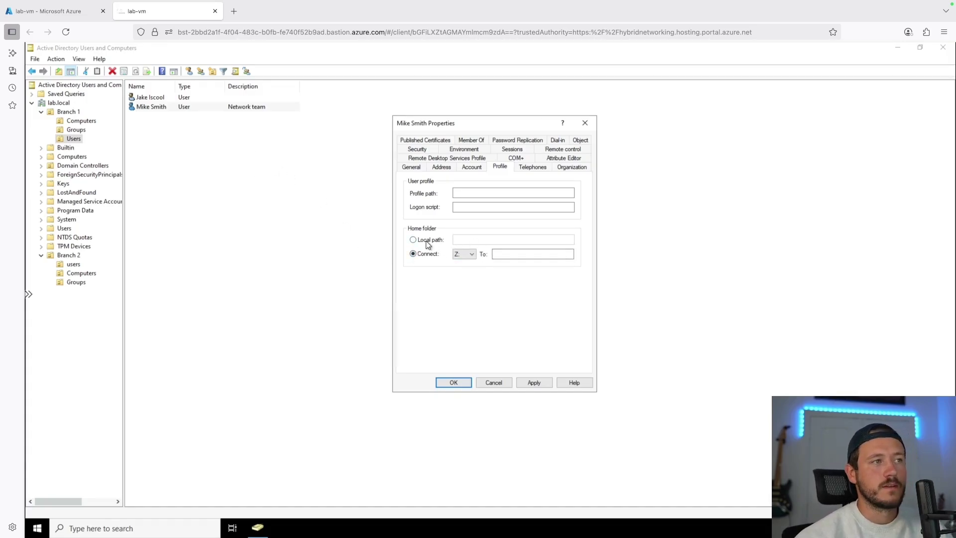
click(562, 159)
click(460, 300)
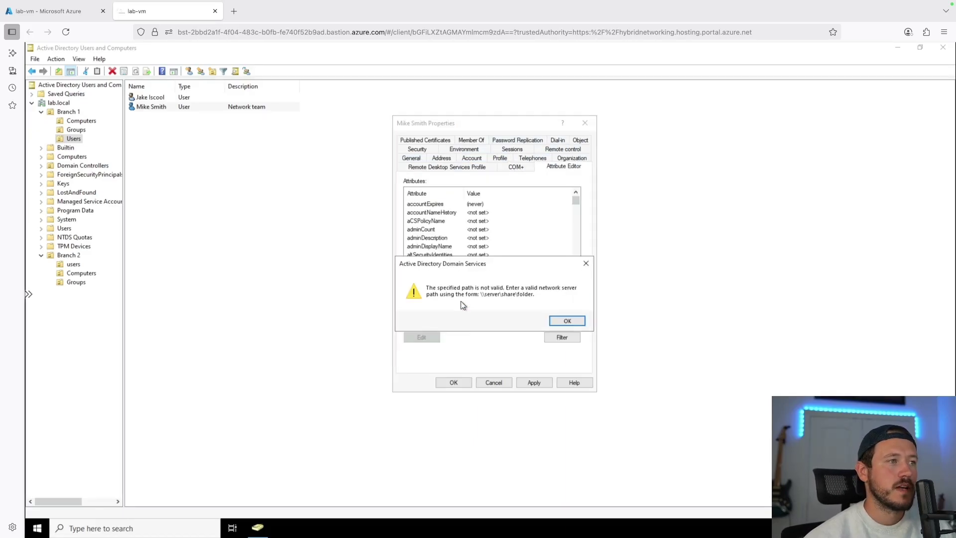
click(568, 321)
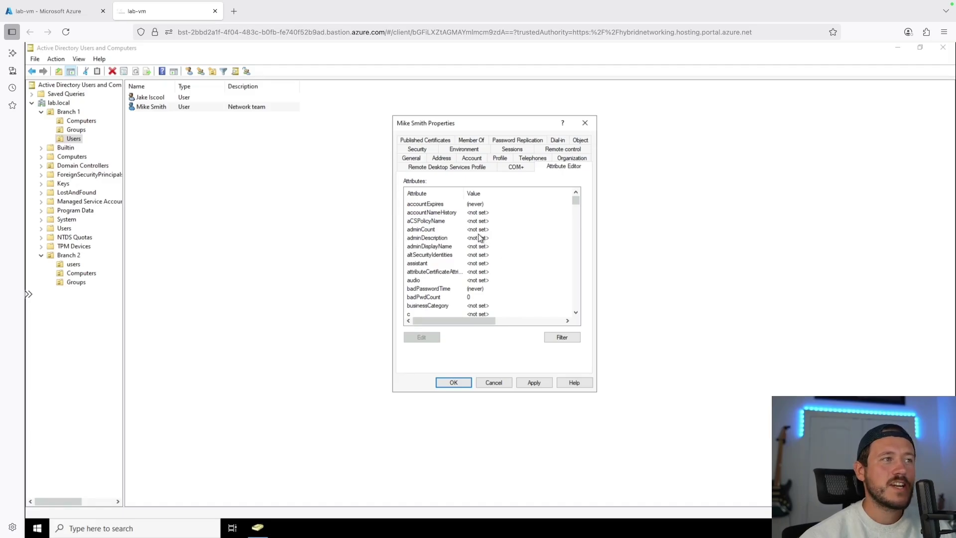
scroll(480, 237, down, 4)
click(565, 337)
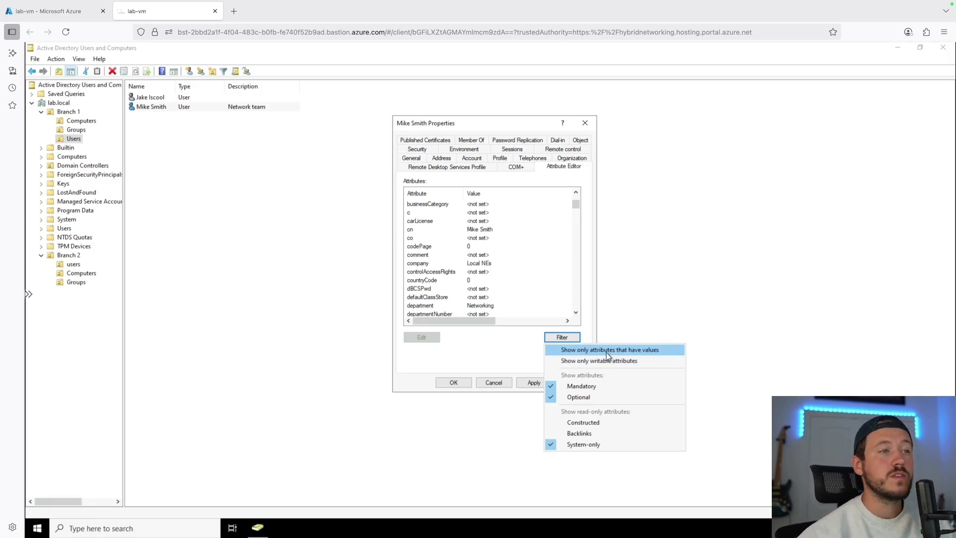
click(620, 349)
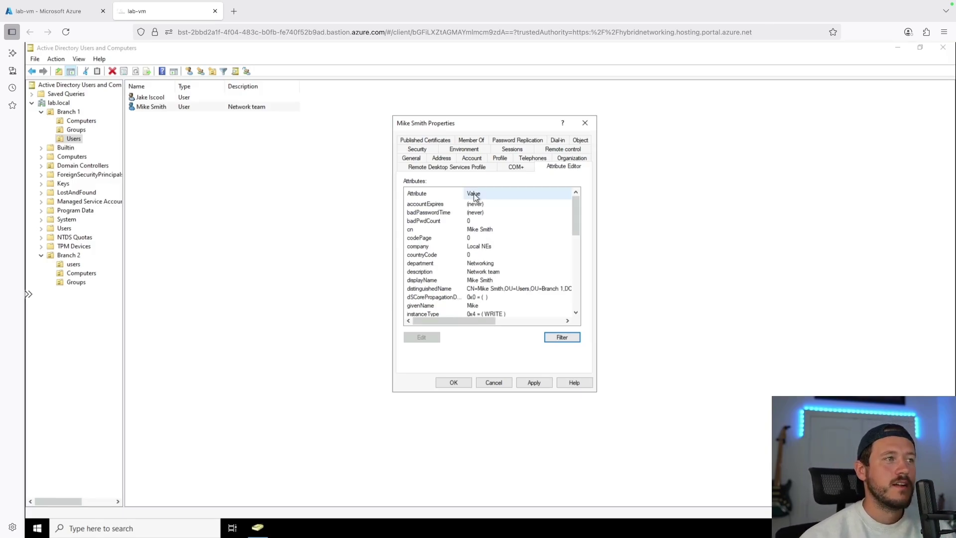
scroll(475, 242, down, 5)
scroll(475, 241, down, 1)
scroll(475, 241, up, 2)
scroll(474, 239, down, 1)
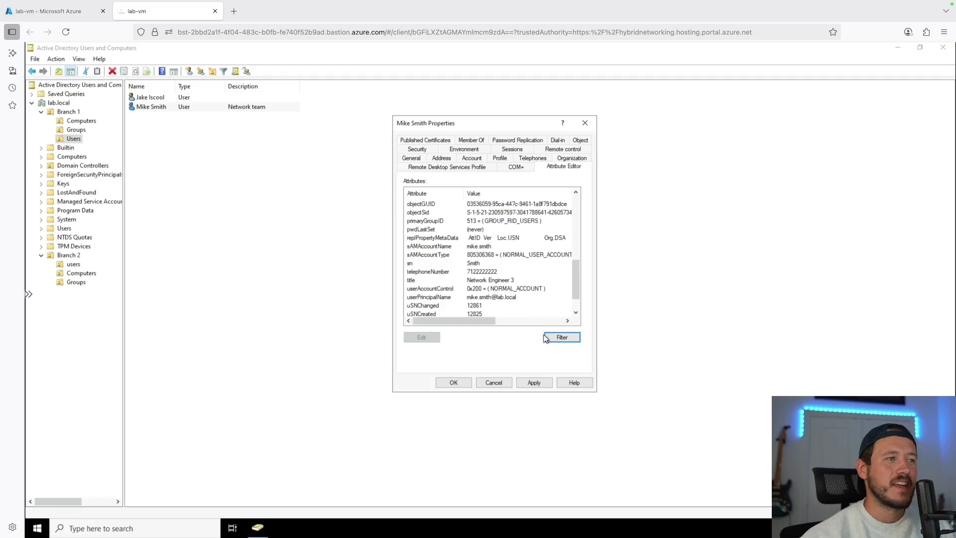
click(560, 339)
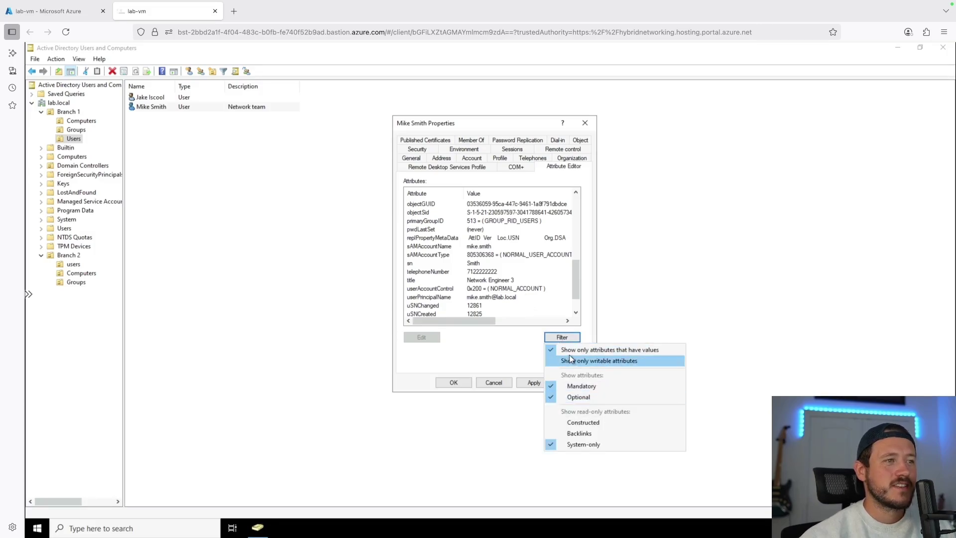
click(570, 350)
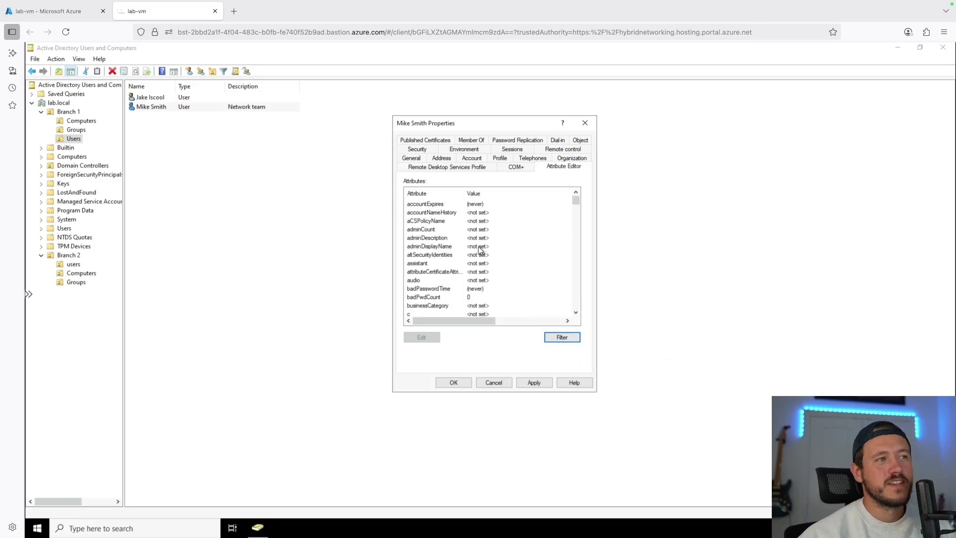
click(479, 247)
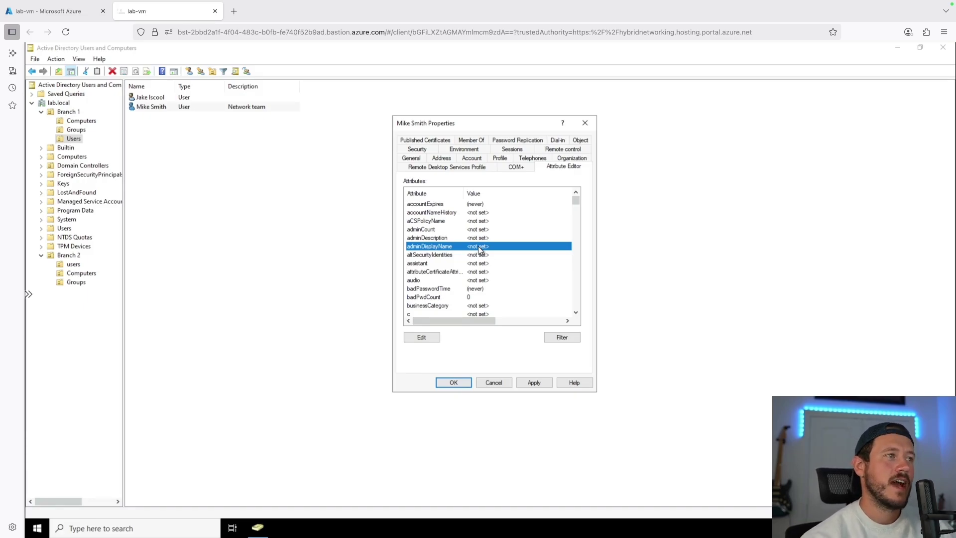
key(p)
scroll(447, 224, down, 1)
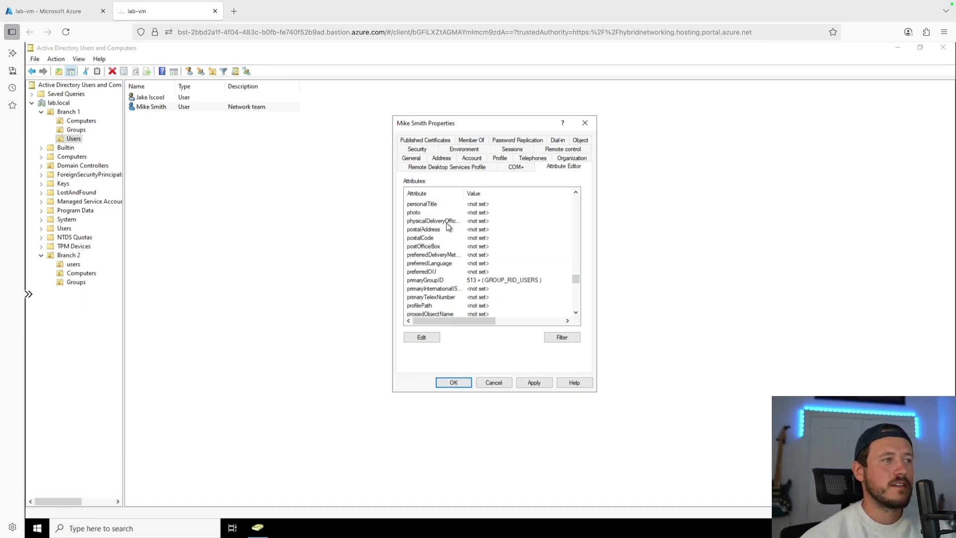
scroll(447, 226, down, 1)
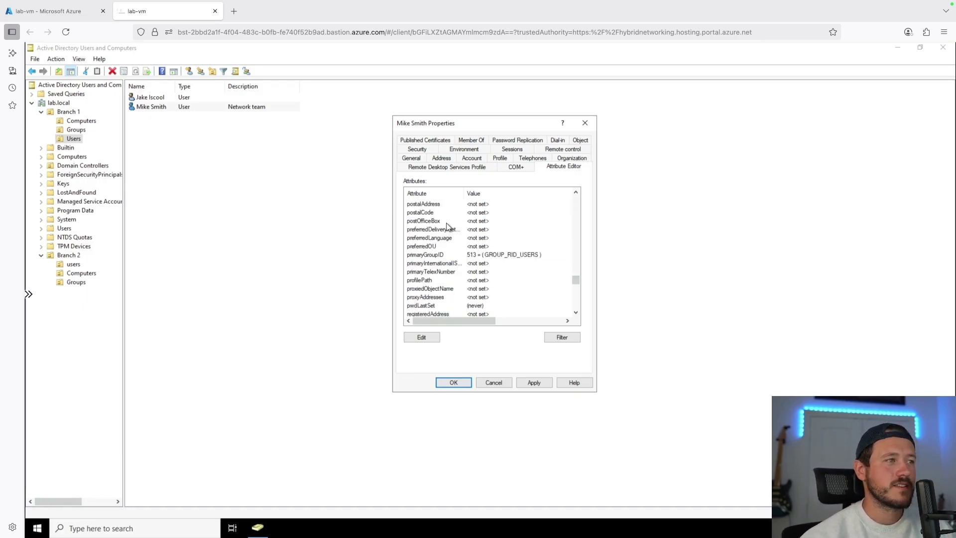
Add a primary SMTP: and a secondary smtp: address to the user's proxyAddresses
double_click(445, 298)
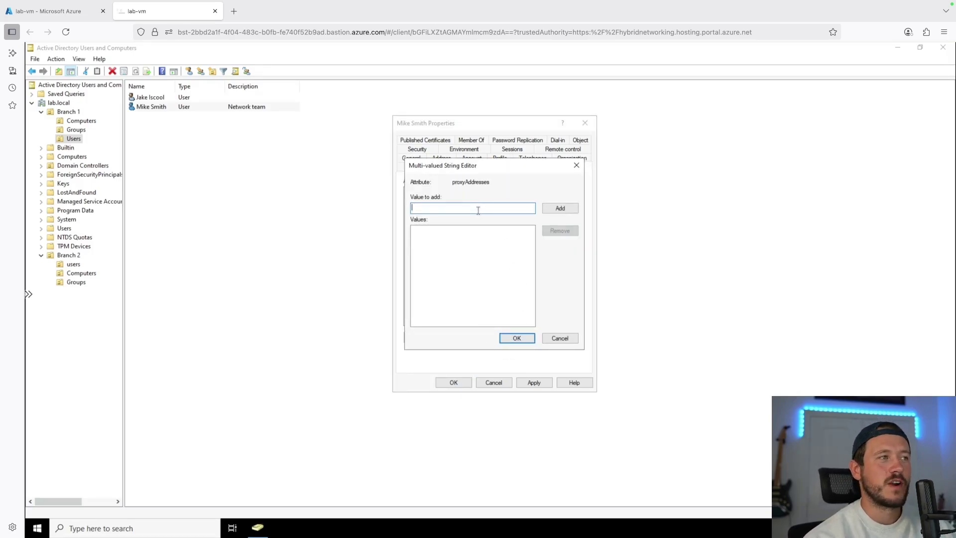
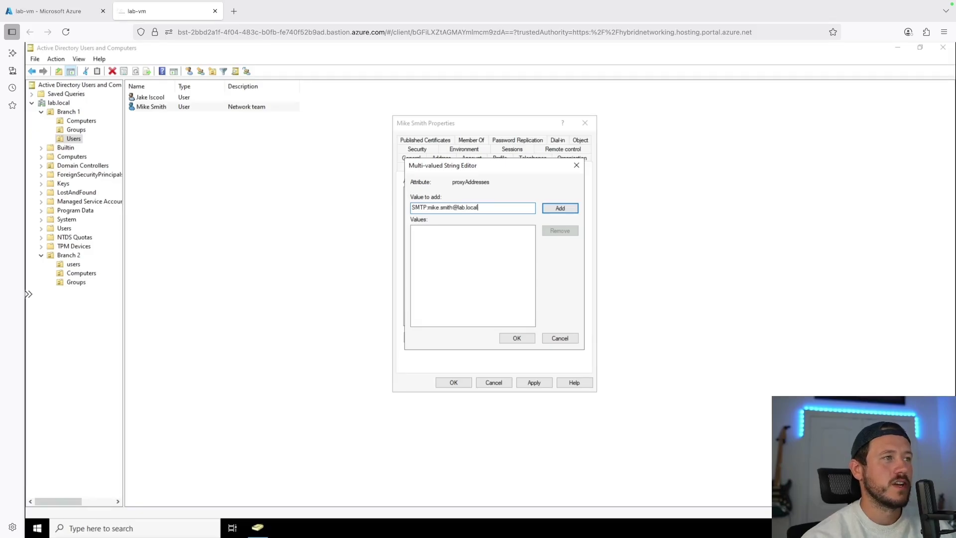
key(Return)
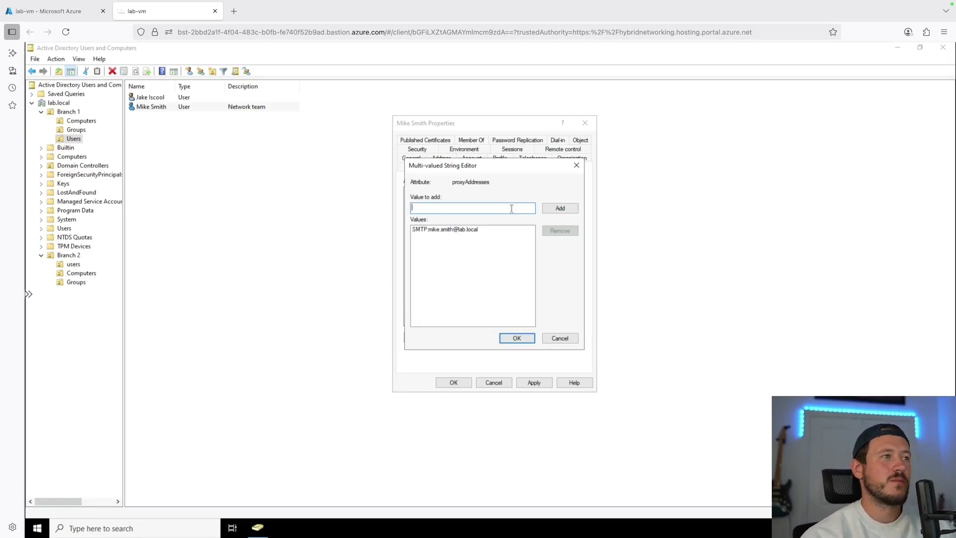
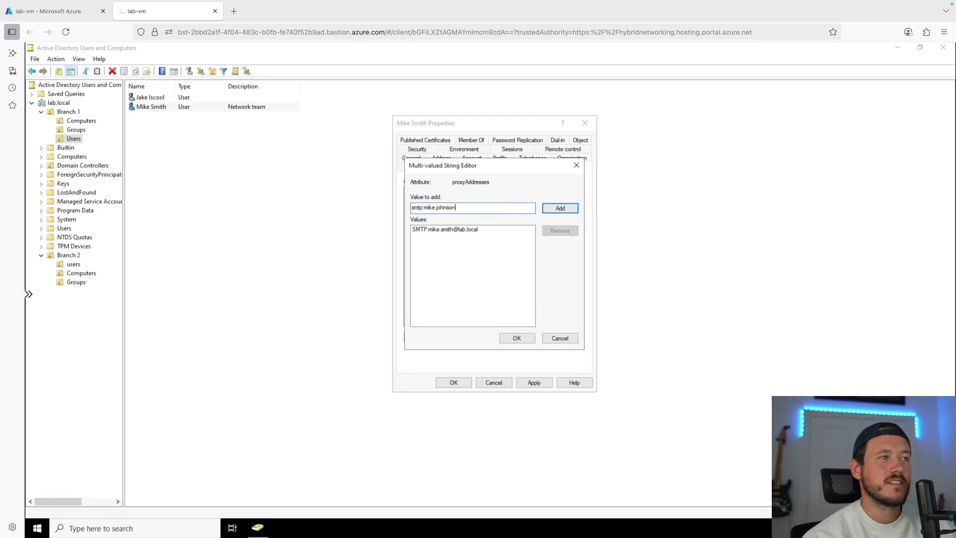
key(Return)
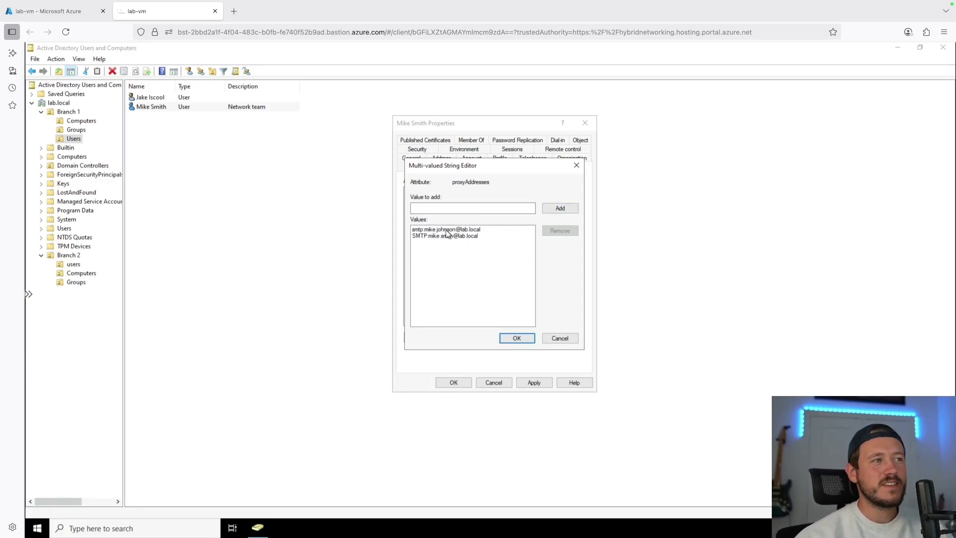
click(513, 338)
Clear the invalid home folder Local path, apply, and close the user's properties
click(533, 384)
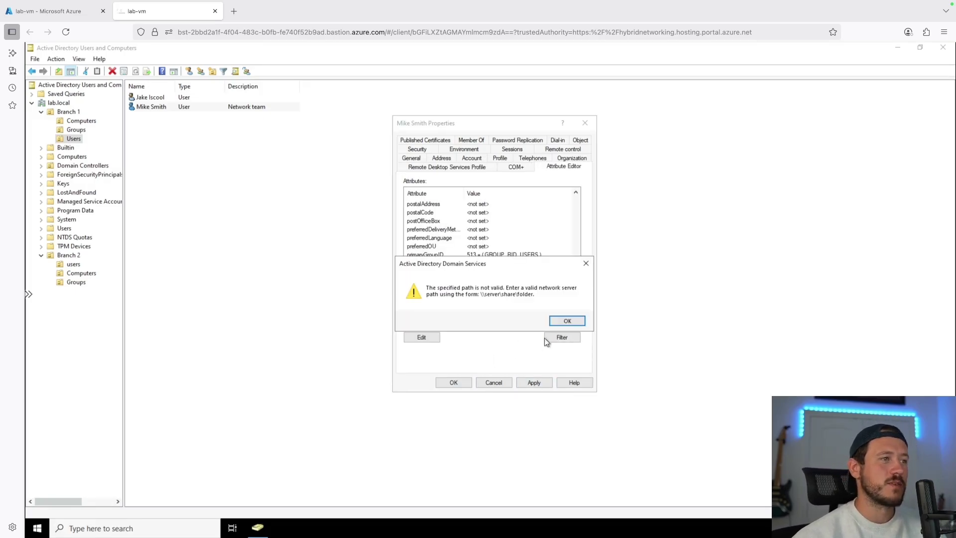
click(555, 321)
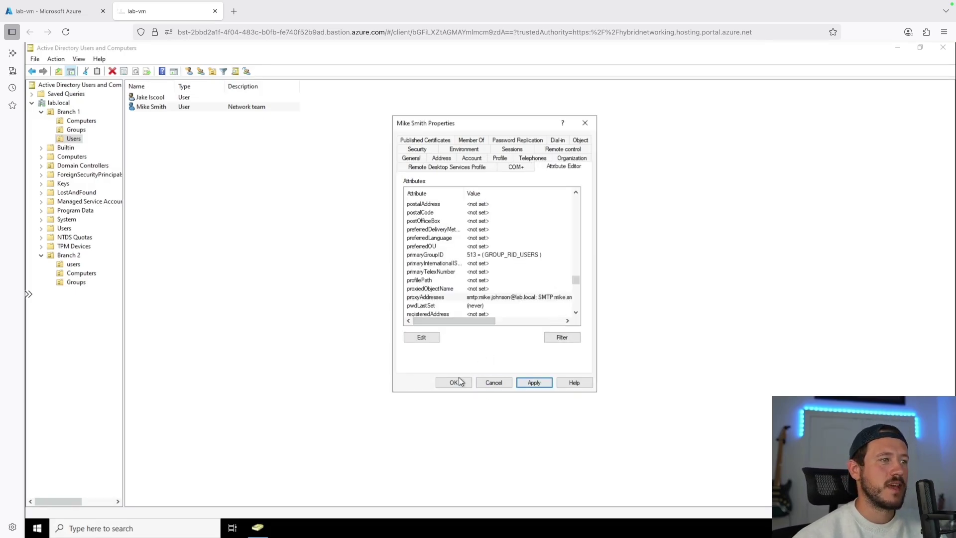
click(457, 383)
click(555, 321)
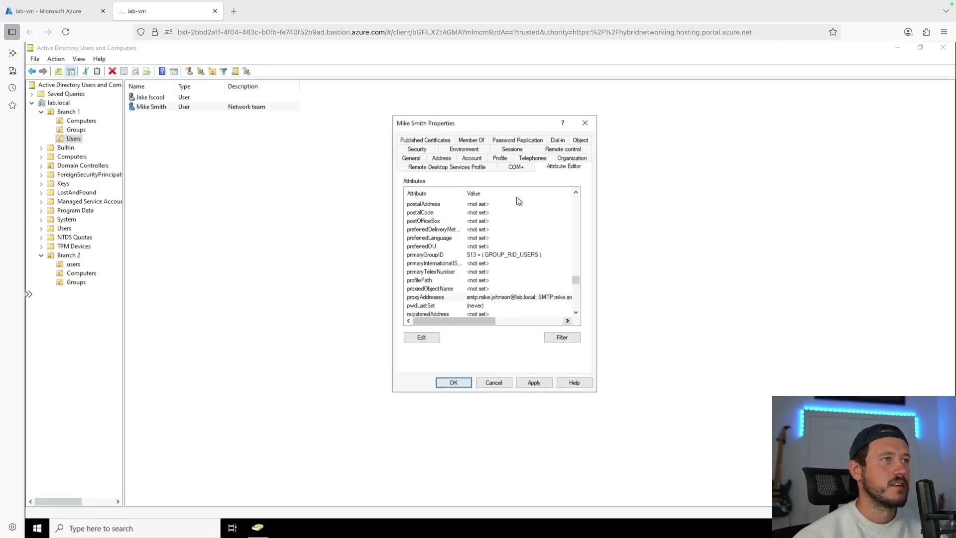
click(500, 159)
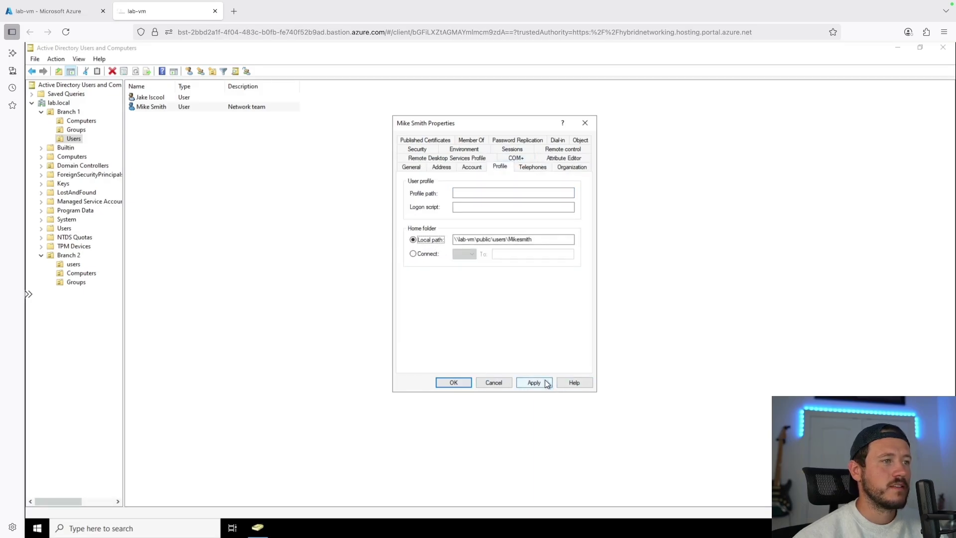
double_click(513, 239)
key(BackSpace)
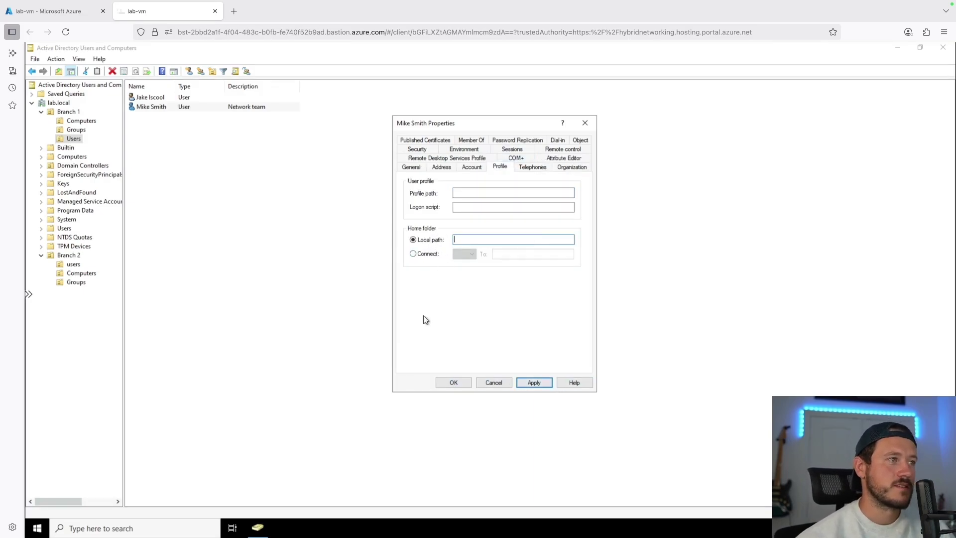
click(534, 383)
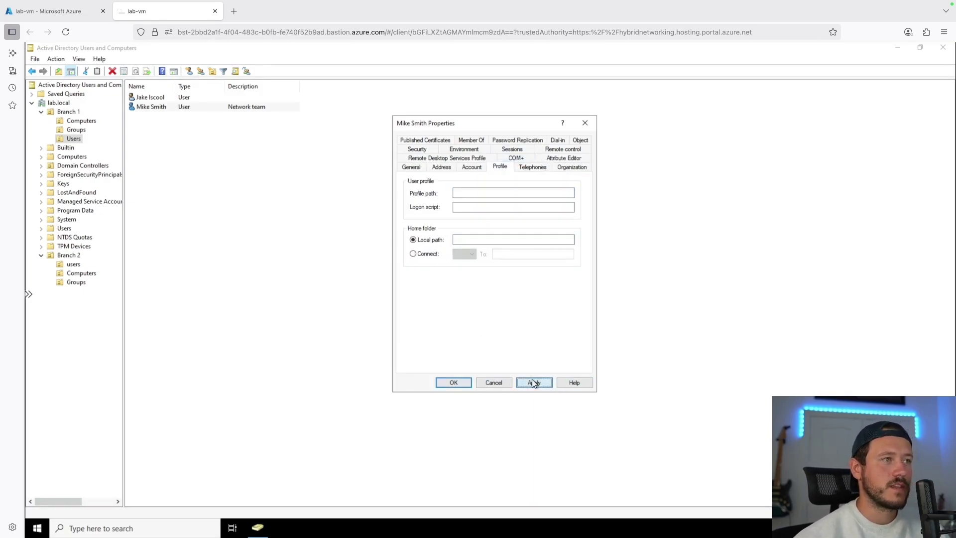
click(454, 384)
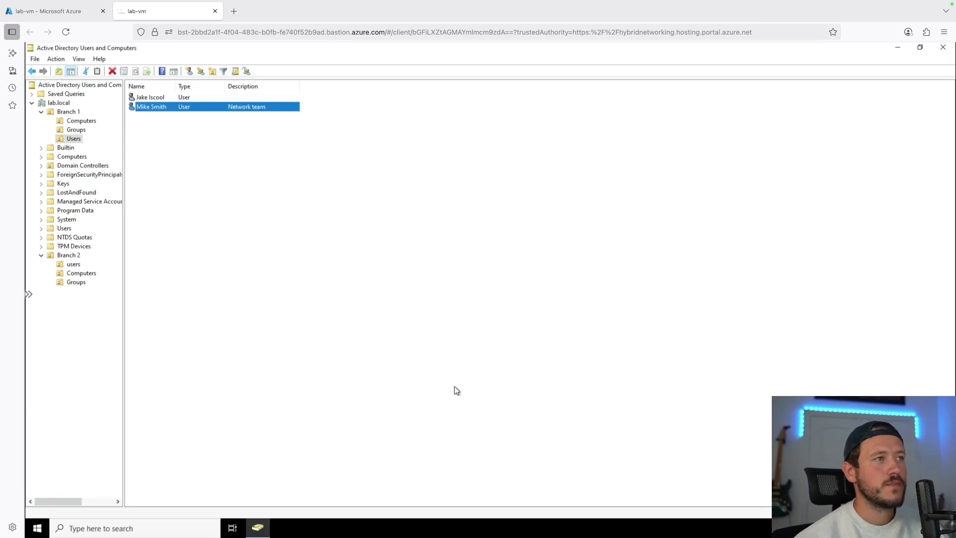
double_click(183, 109)
click(472, 167)
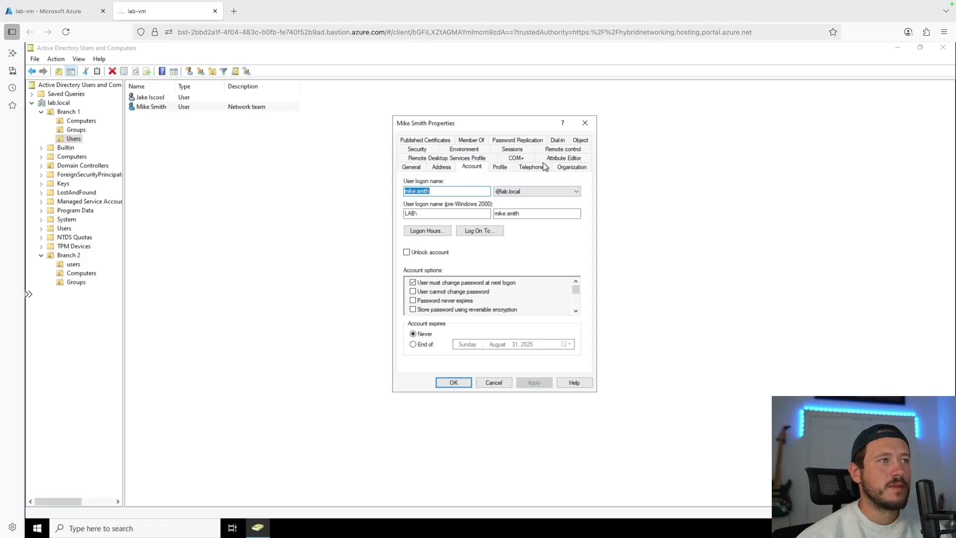
click(565, 158)
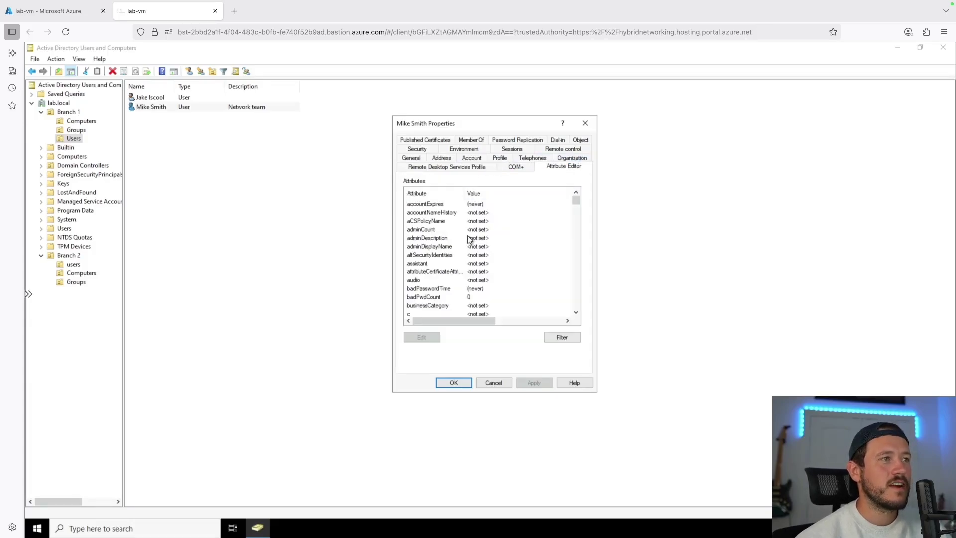
click(469, 239)
key(p)
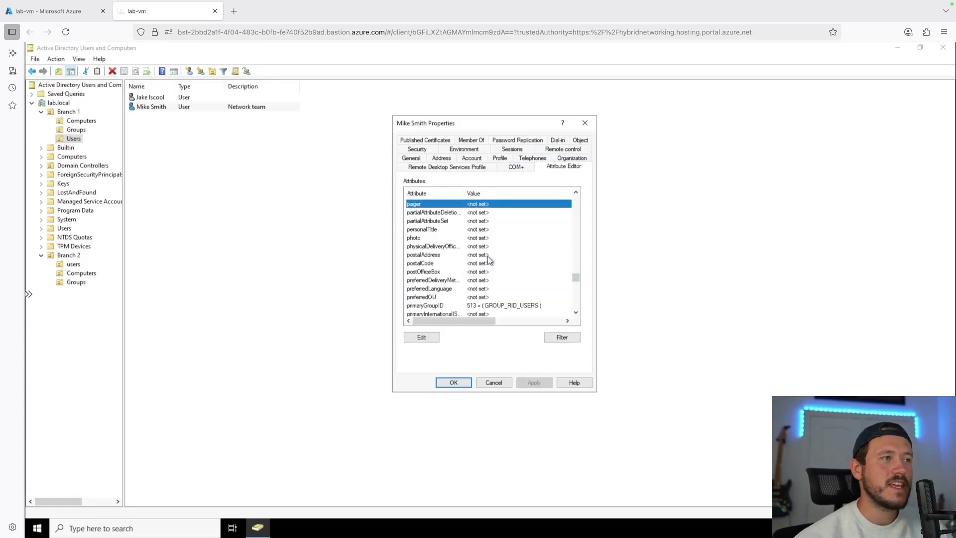
click(575, 313)
click(576, 313)
click(576, 313)
double_click(548, 298)
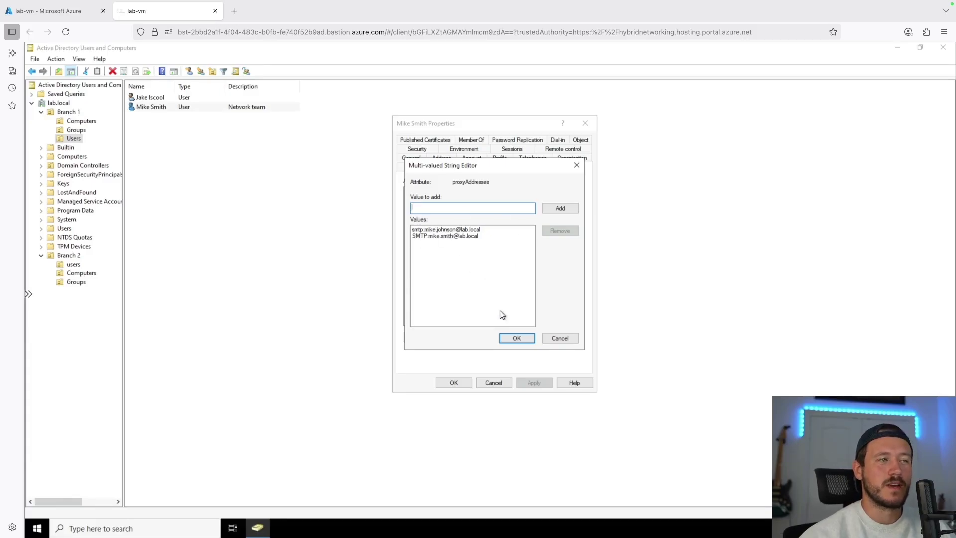
click(517, 338)
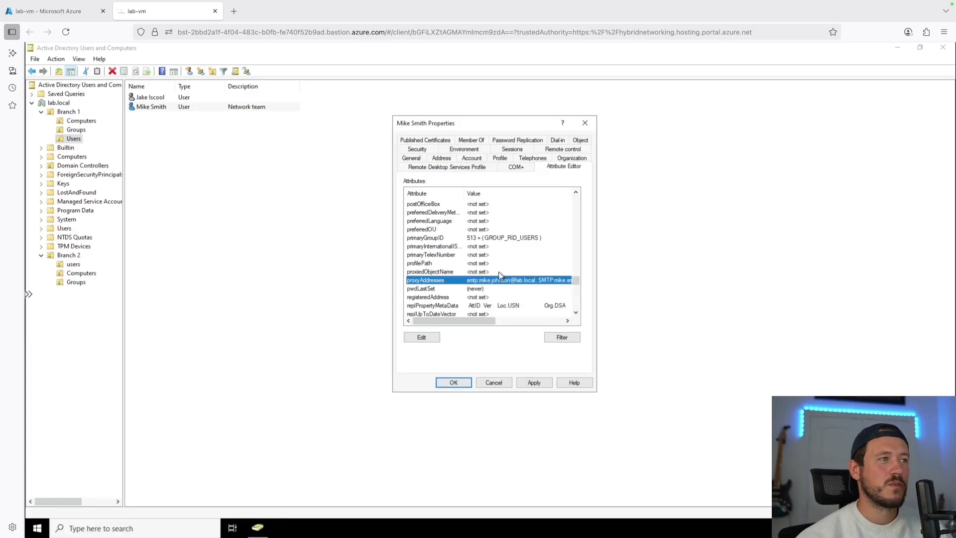
scroll(478, 237, up, 8)
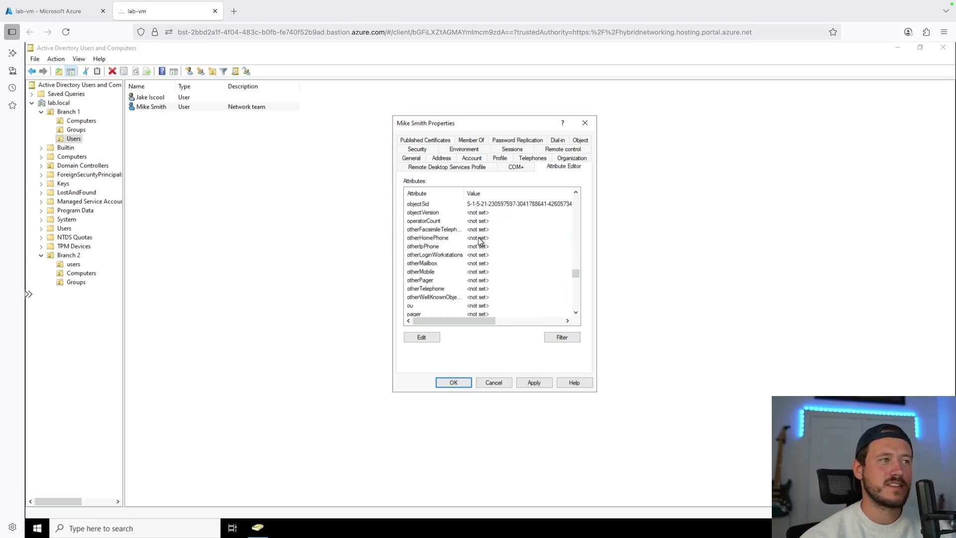
scroll(480, 242, down, 1)
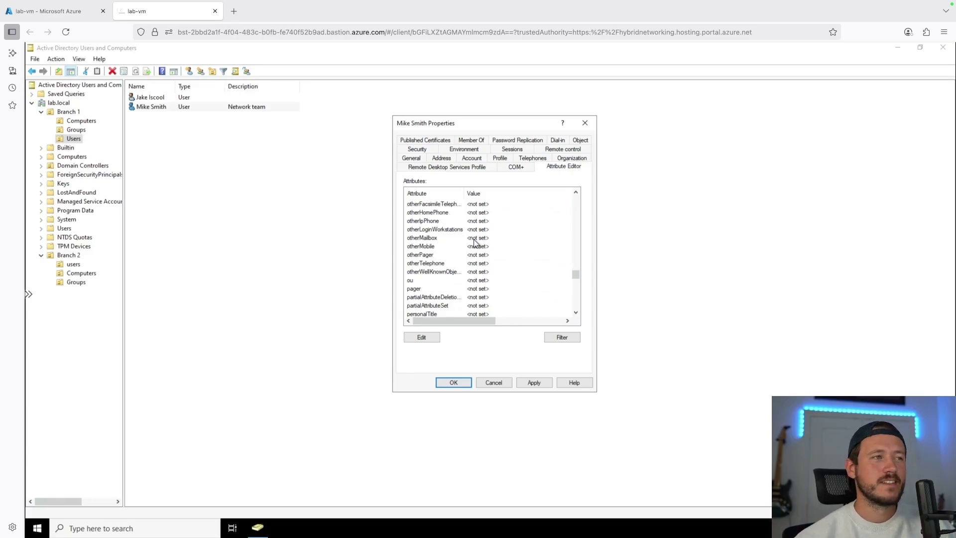
click(467, 383)
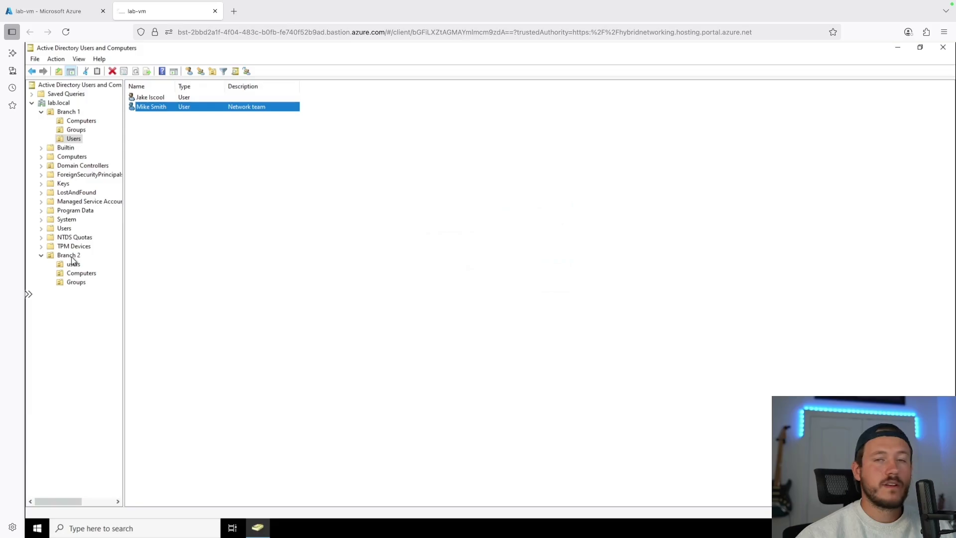
Create a new group named HR in Branch 1's Groups OU
click(75, 282)
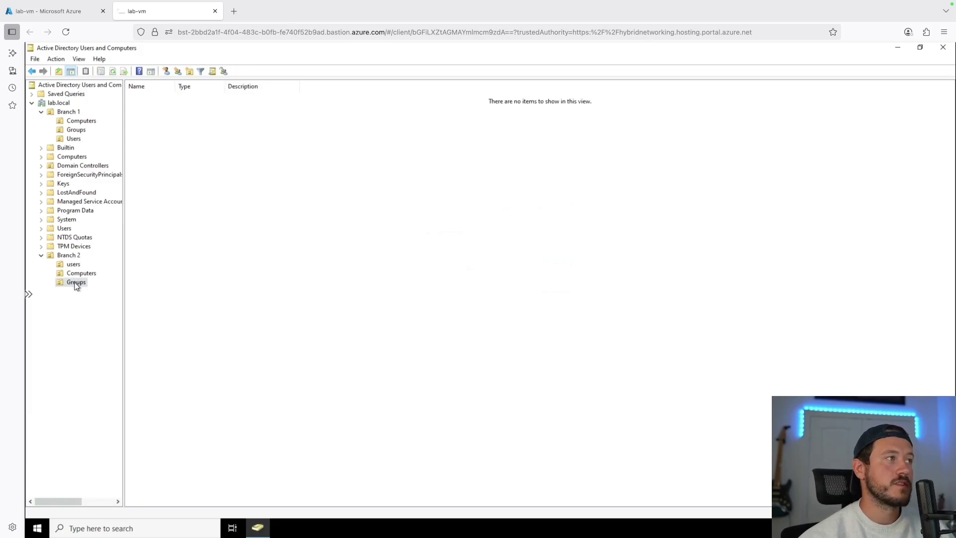
click(82, 131)
right_click(161, 135)
mouse_move(207, 178)
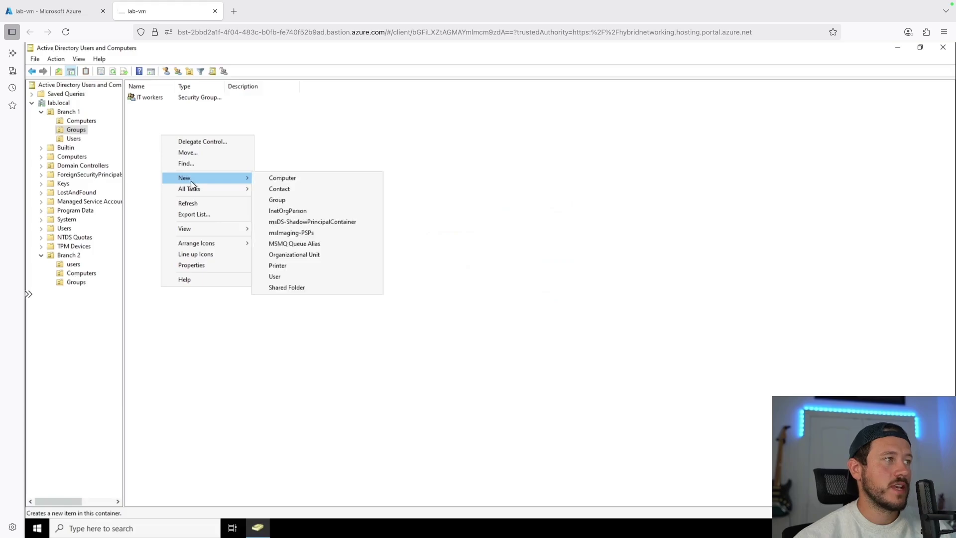
click(296, 201)
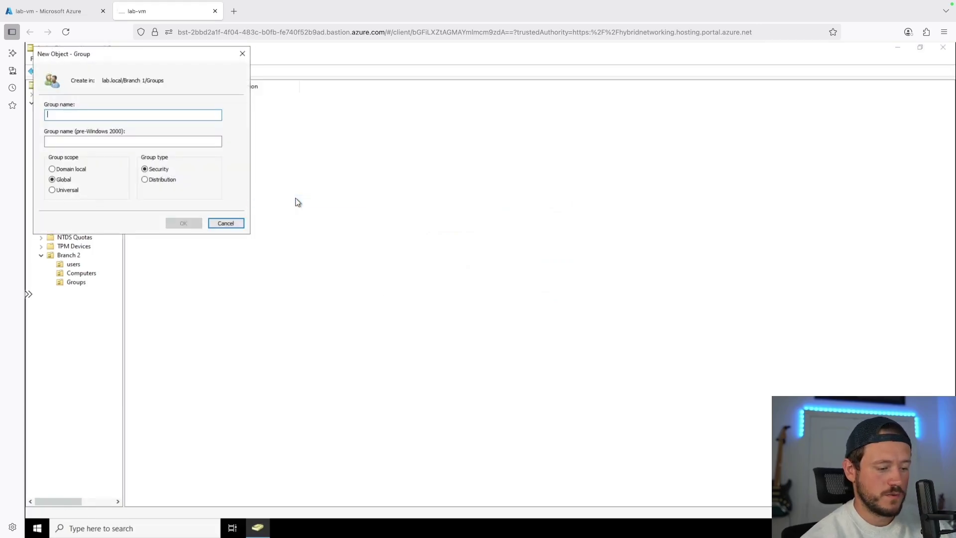
text(HR)
click(186, 221)
Start a second new group in the same folder, then cancel it
right_click(175, 142)
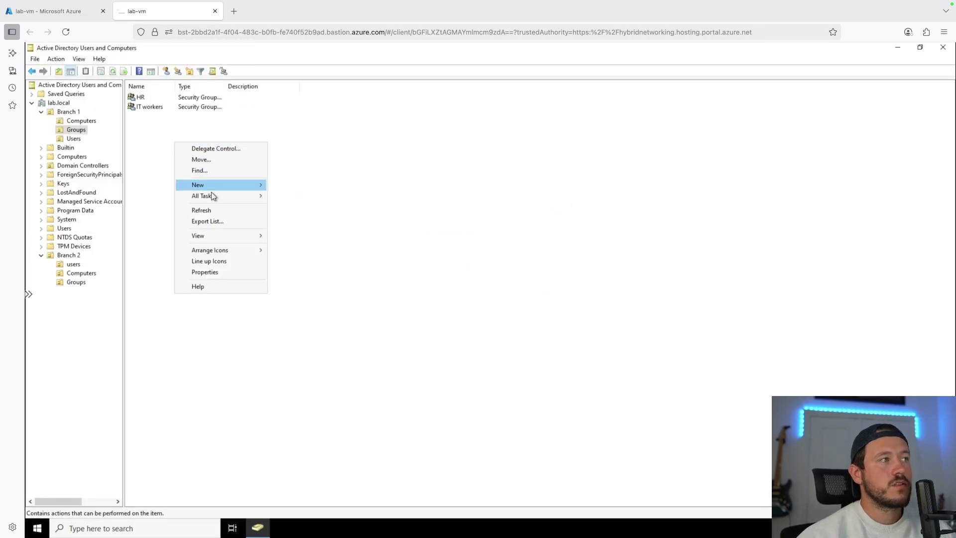
mouse_move(224, 184)
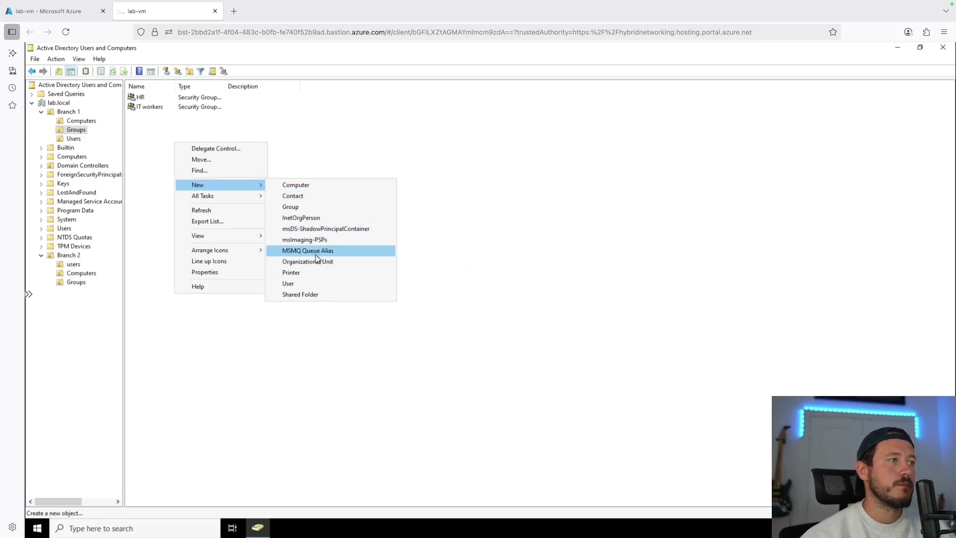
click(305, 208)
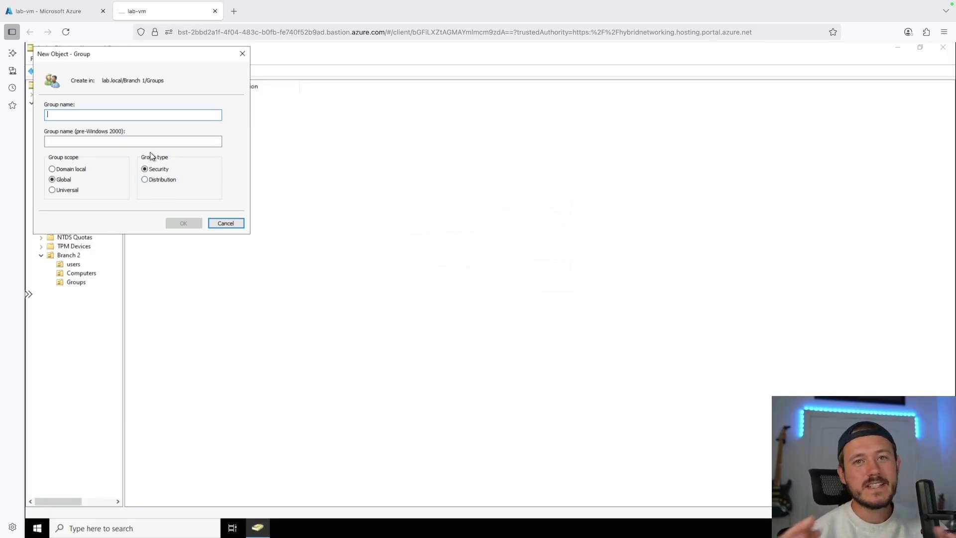
click(224, 223)
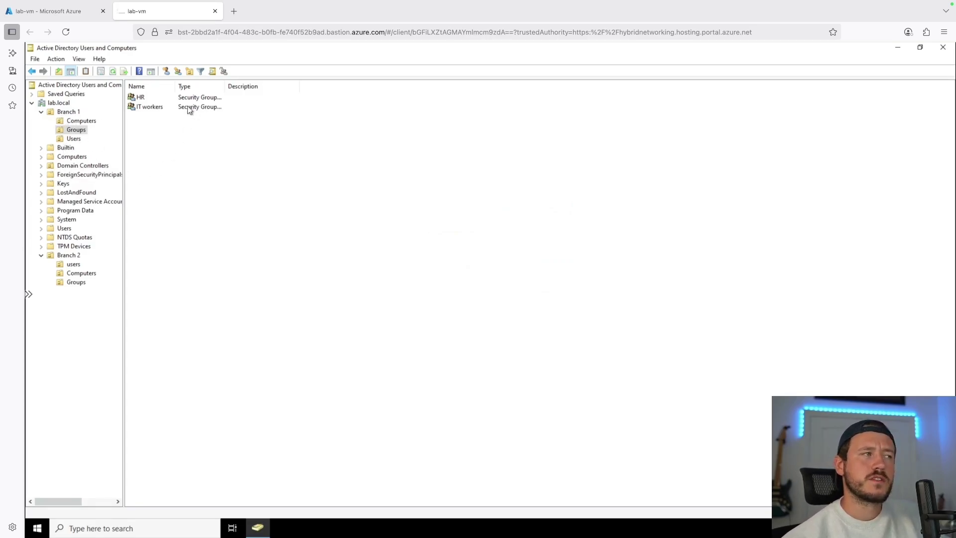
View the Network team user's canonical name on the Object tab, then cancel out
click(74, 139)
double_click(152, 107)
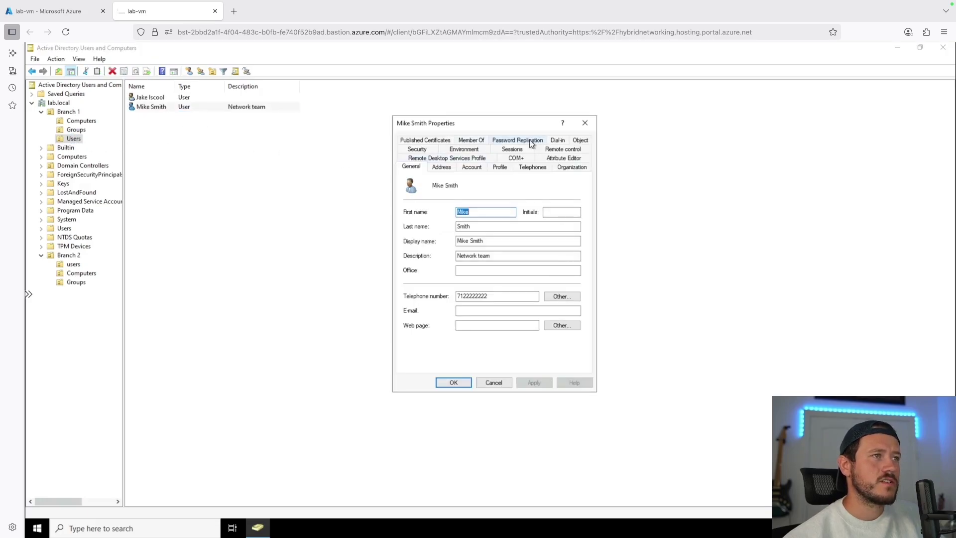
click(556, 159)
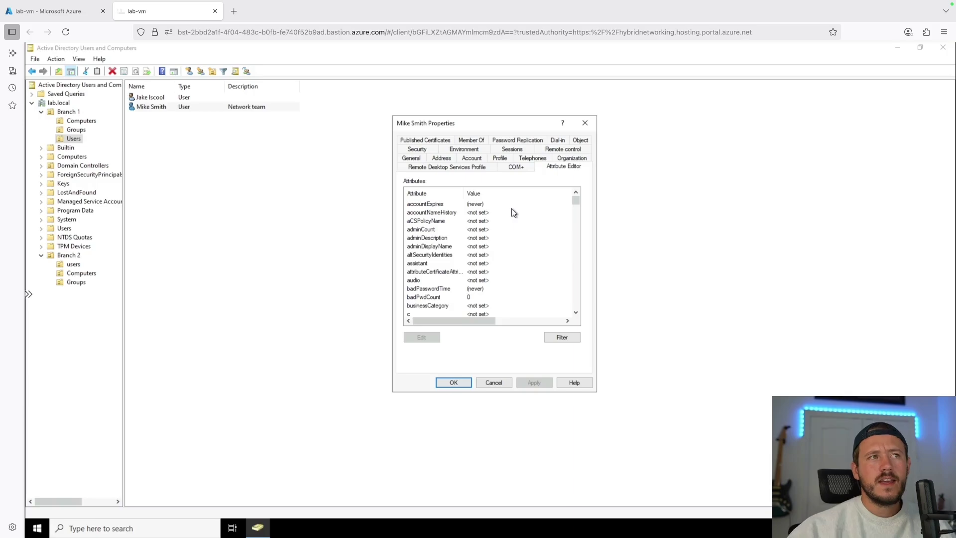
click(580, 140)
click(441, 192)
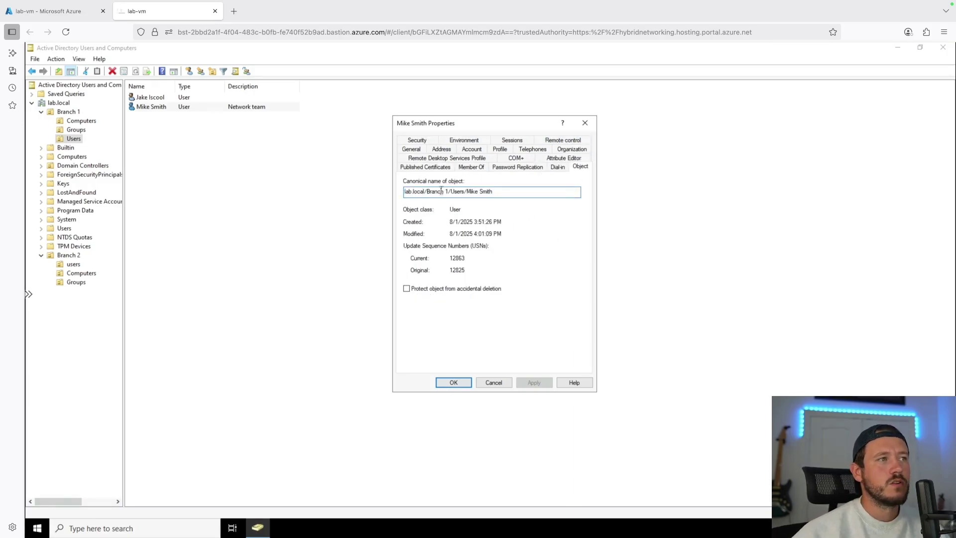
click(506, 384)
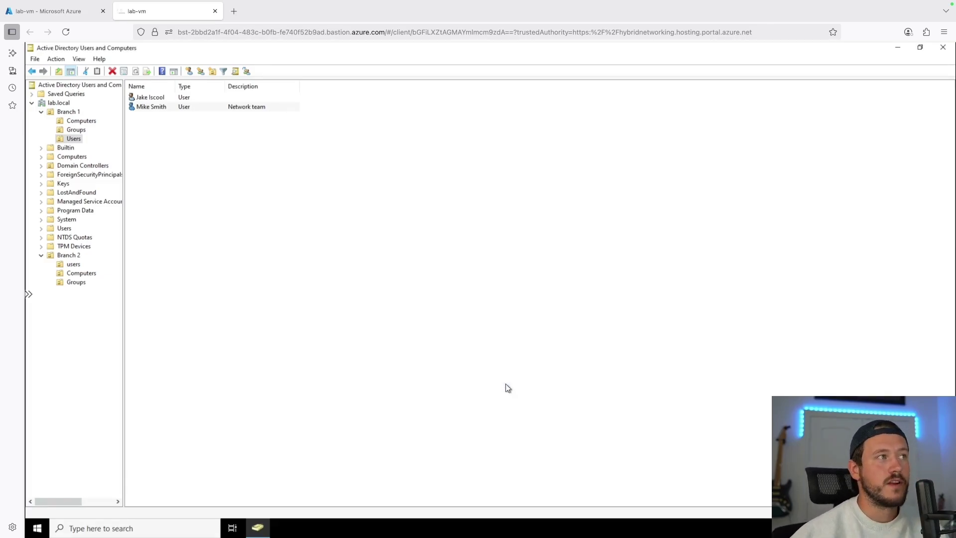
click(235, 72)
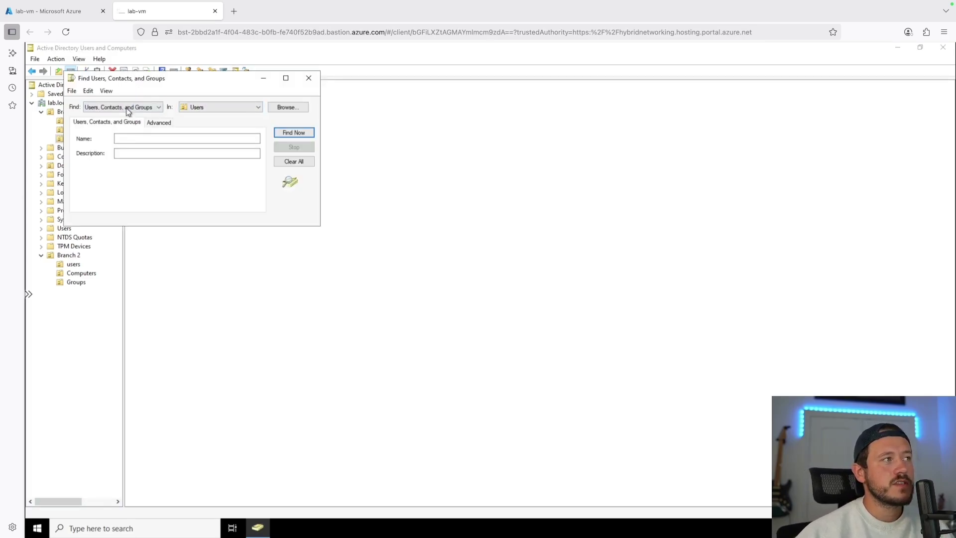
click(226, 107)
click(201, 118)
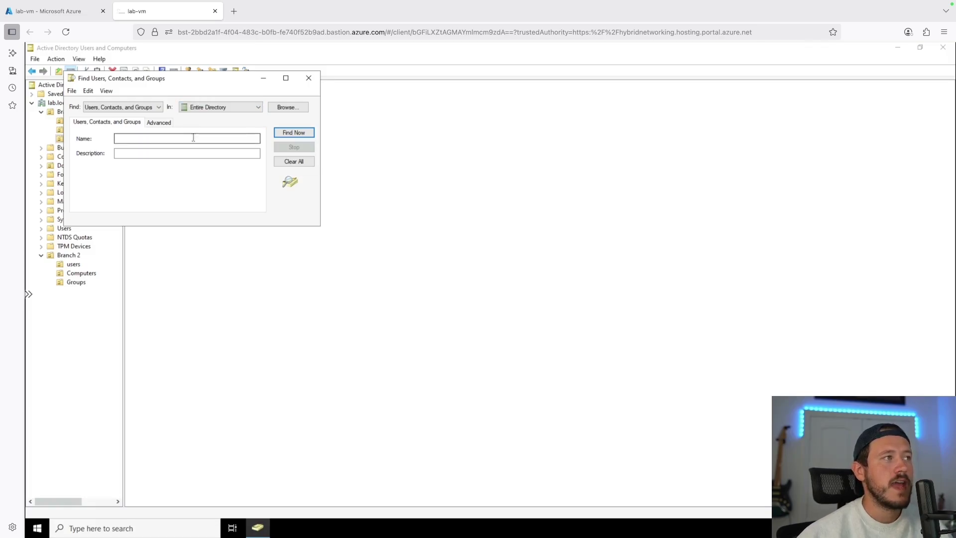
click(193, 138)
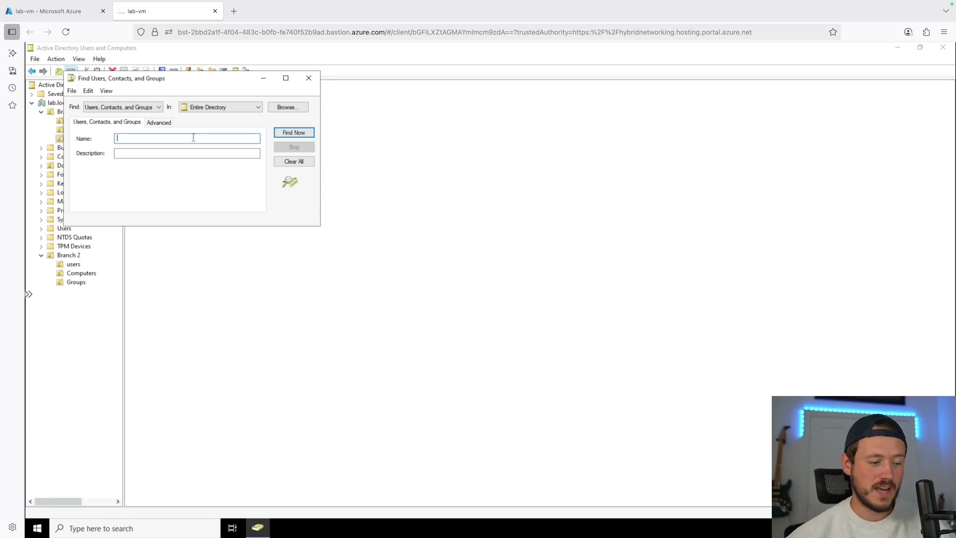
text(Tom)
key(Return)
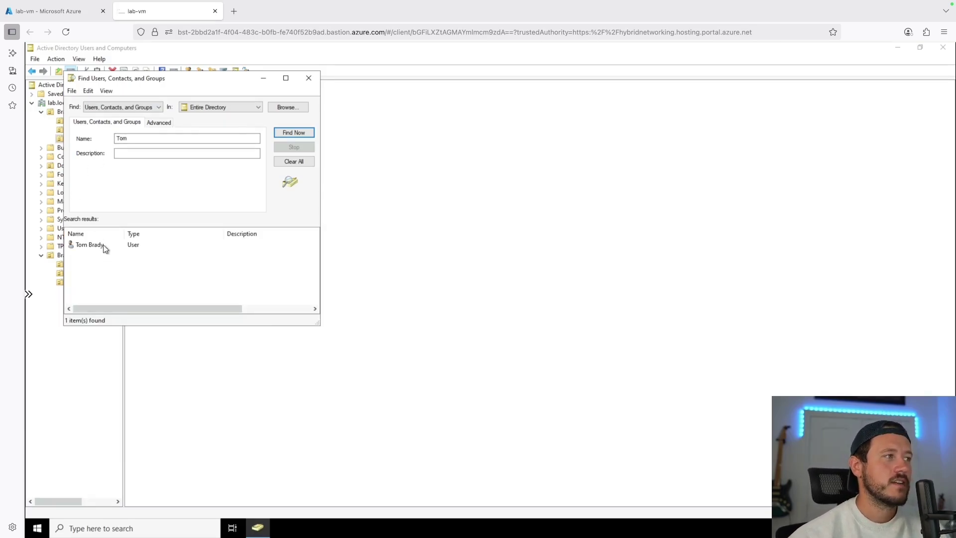
double_click(99, 245)
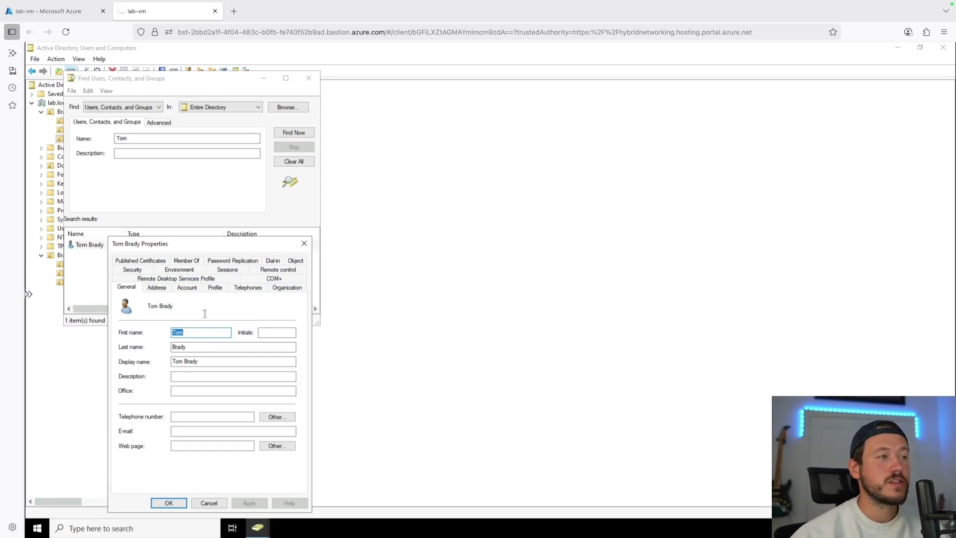
click(301, 261)
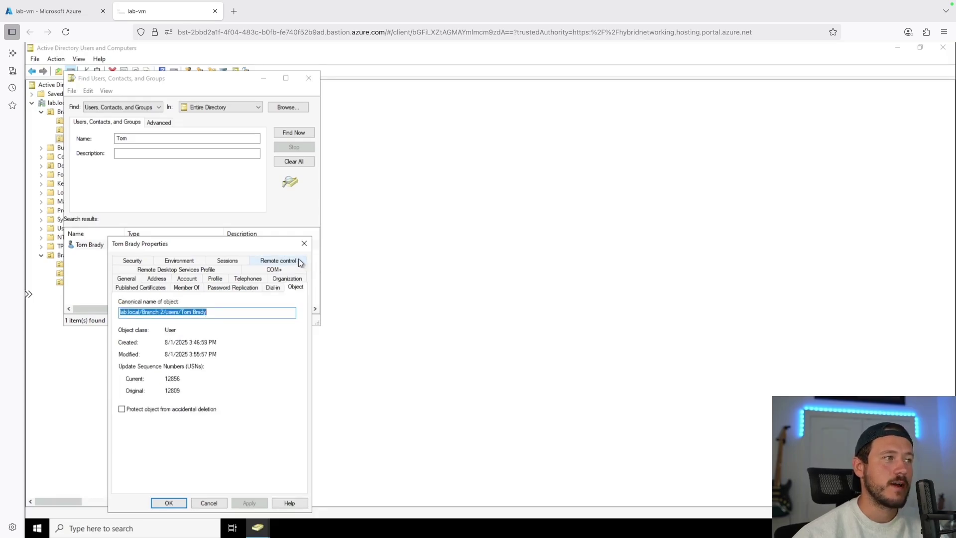
click(217, 312)
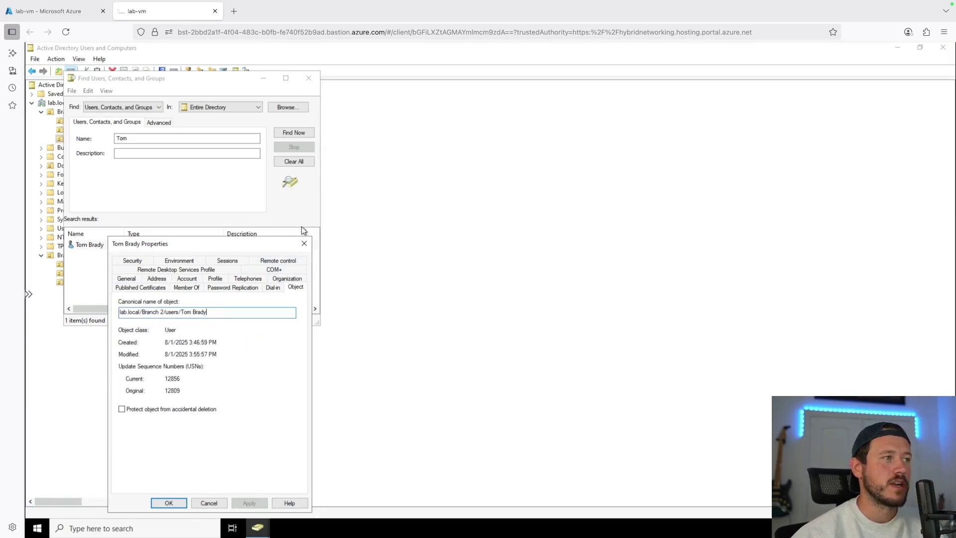
click(304, 243)
click(309, 78)
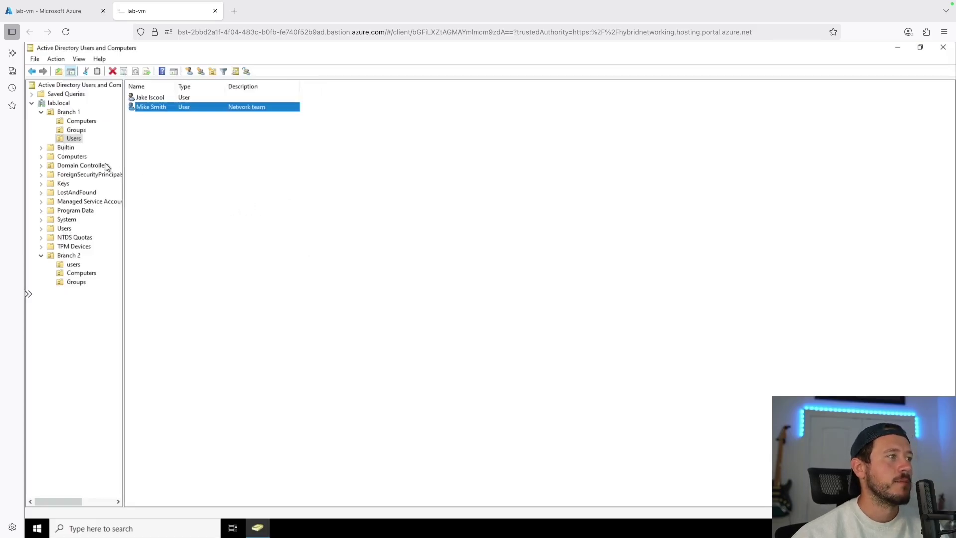
Open the Branch 2 user's Attribute Editor and select the adminDisplayName attribute
click(73, 264)
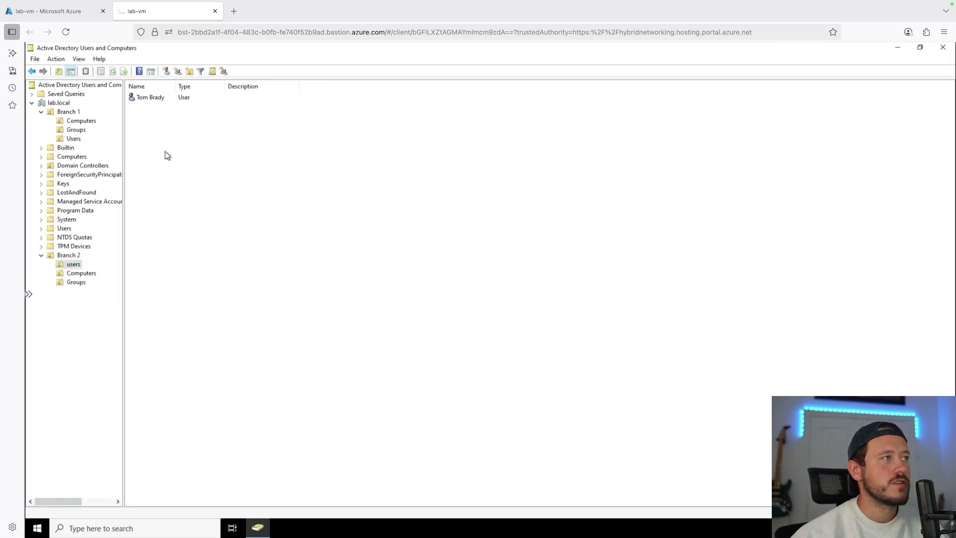
double_click(168, 99)
click(563, 158)
click(473, 248)
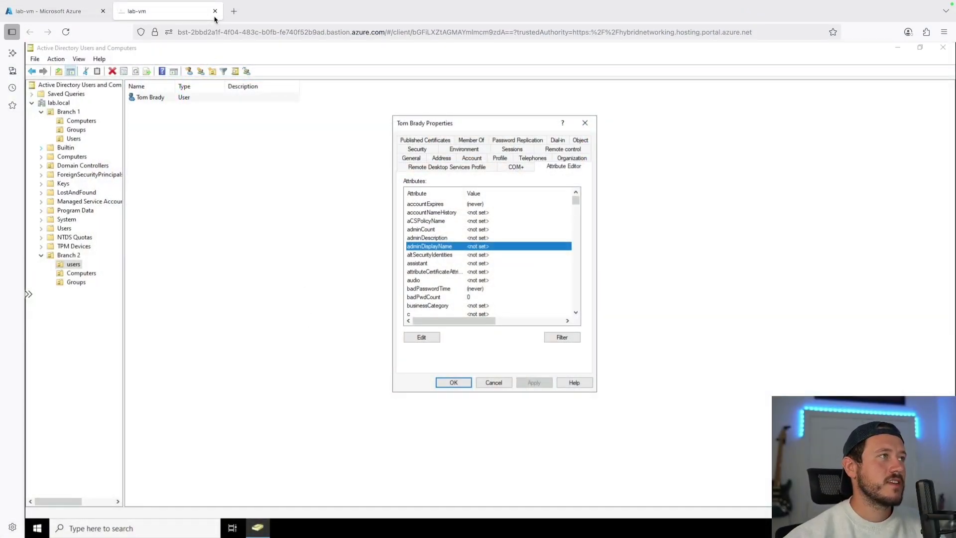
Close the lab-vm Bastion session and open the rg-labtest-1 resource group from recent resources
click(215, 11)
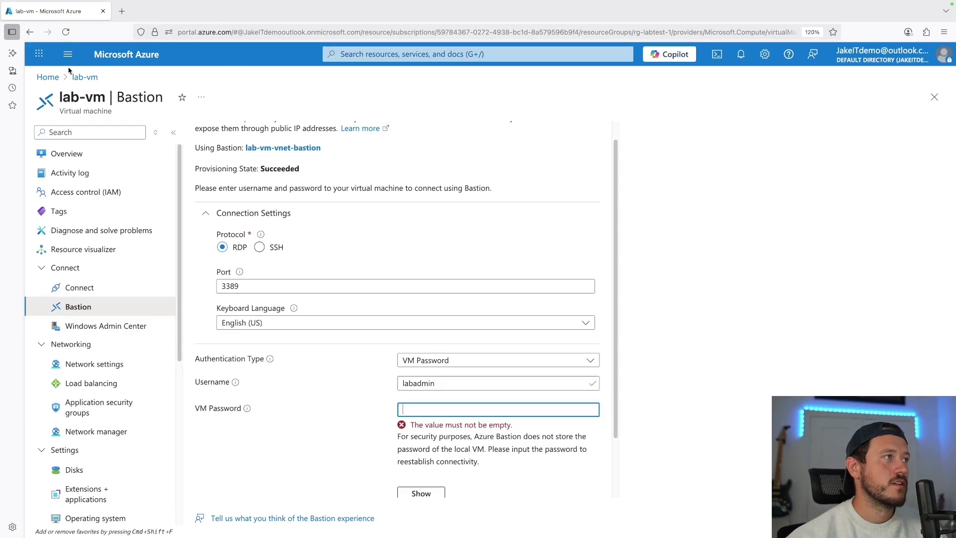
click(48, 77)
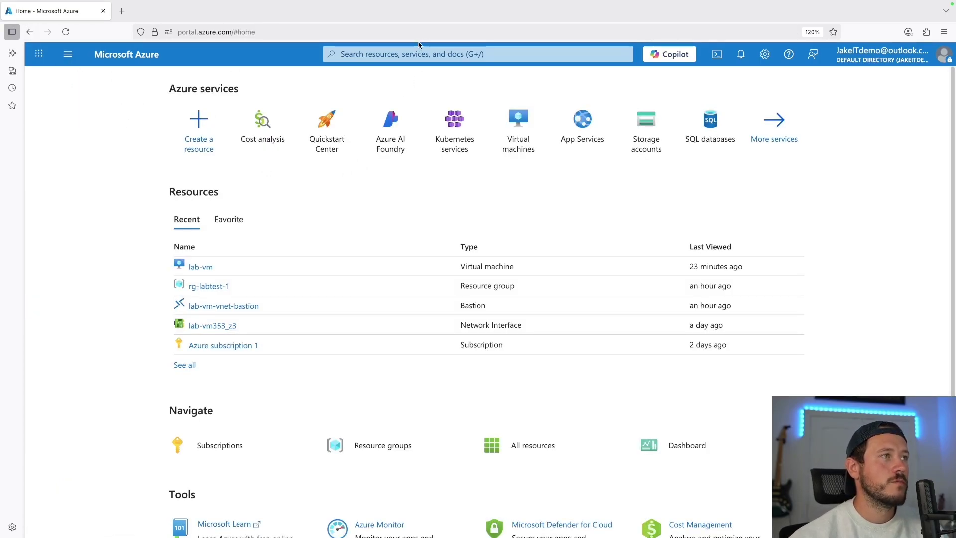
click(417, 57)
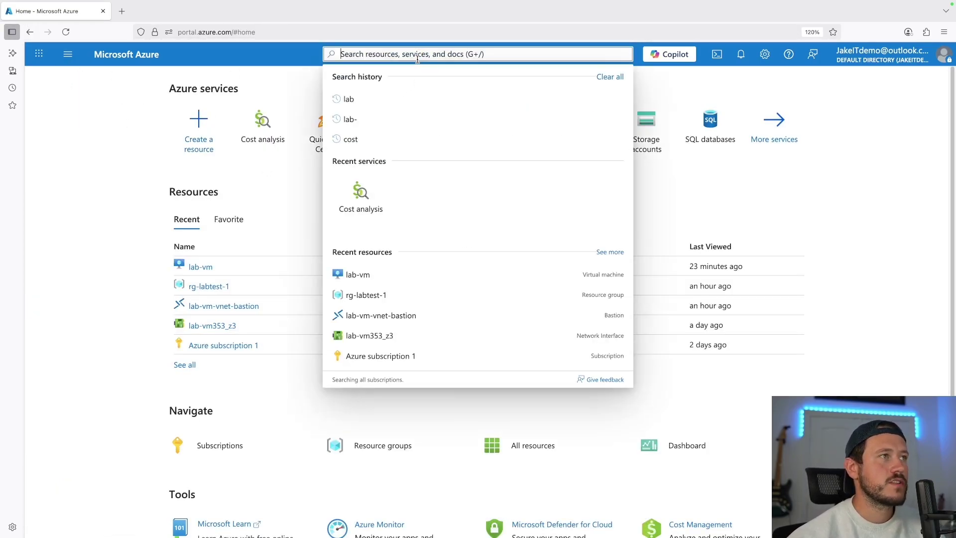
click(364, 296)
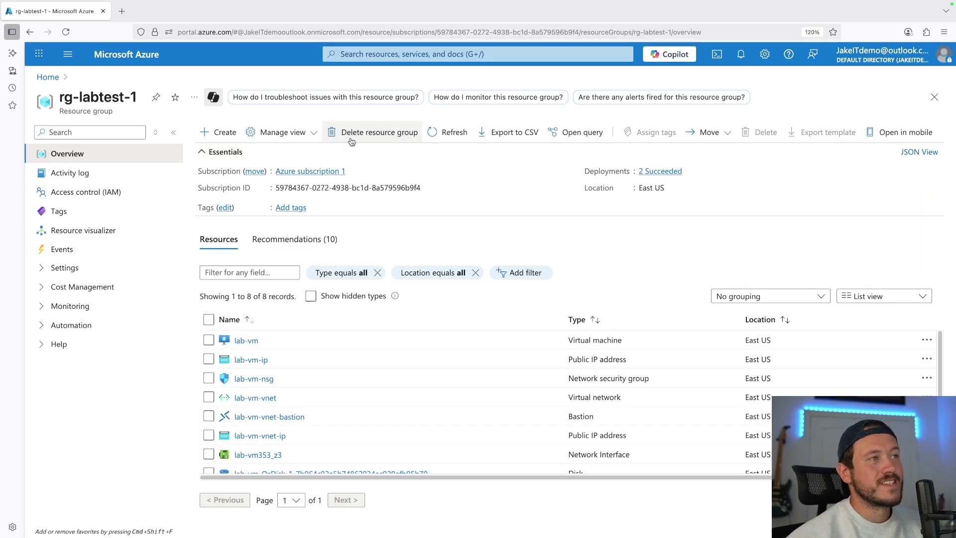
Delete rg-labtest-1 with force delete on, confirming the name 'rg-labtest-1' and the final deletion
click(372, 130)
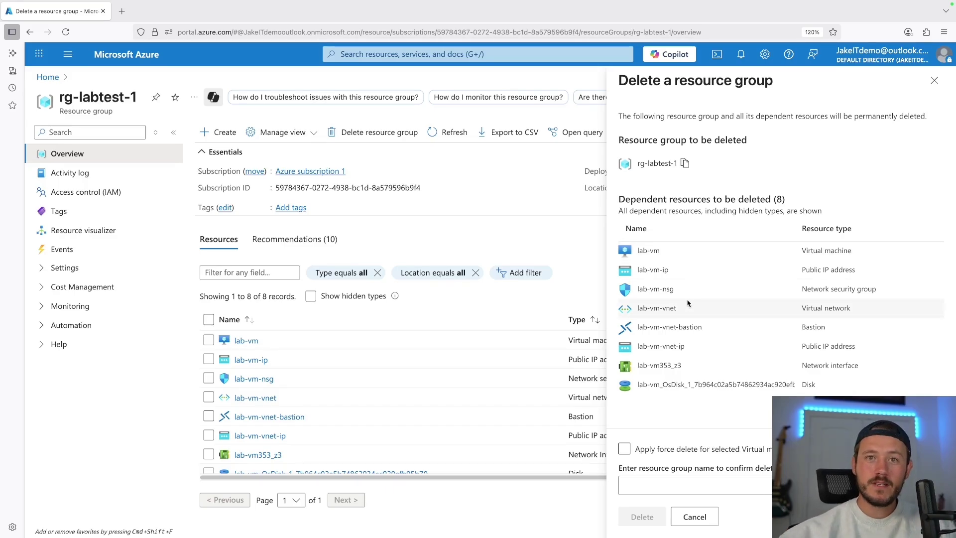
click(626, 451)
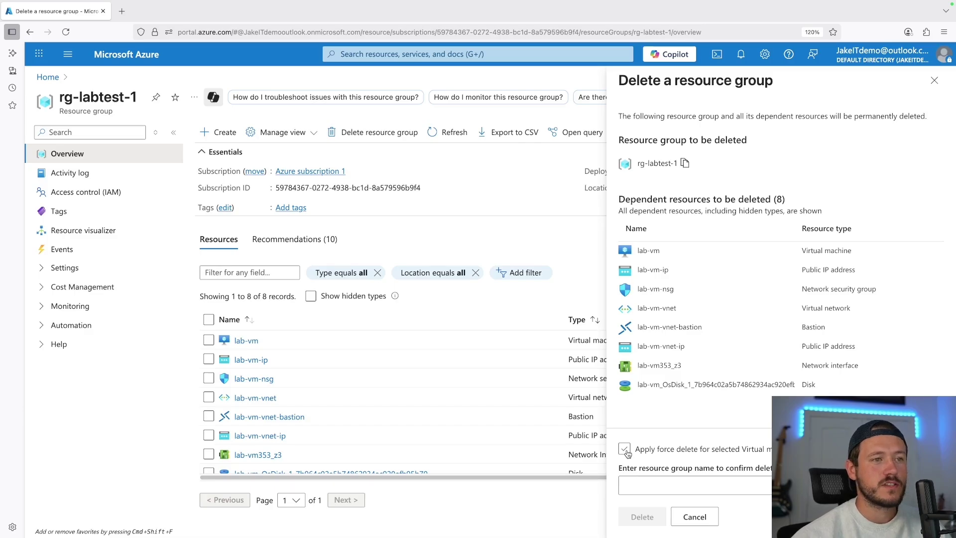
click(626, 451)
click(641, 486)
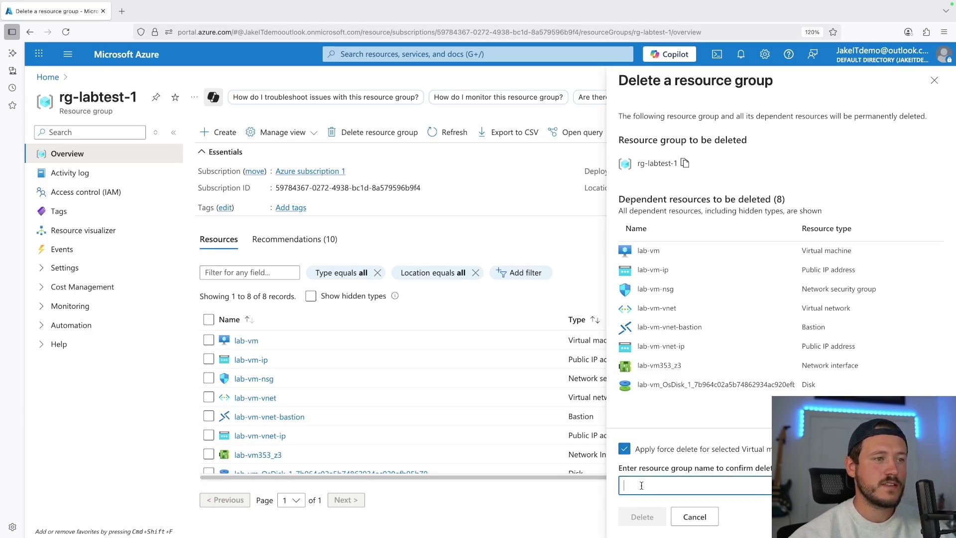
text(rg-labtest-1)
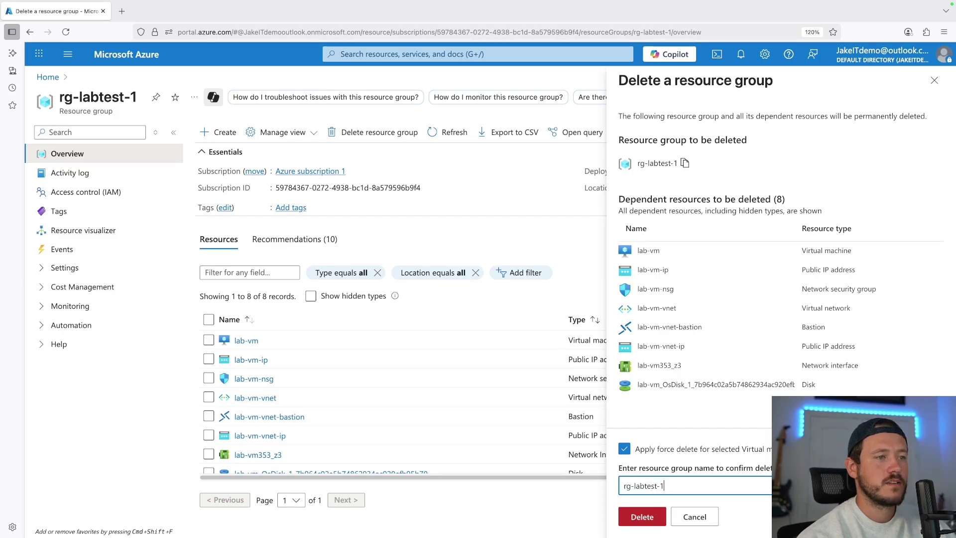
click(639, 523)
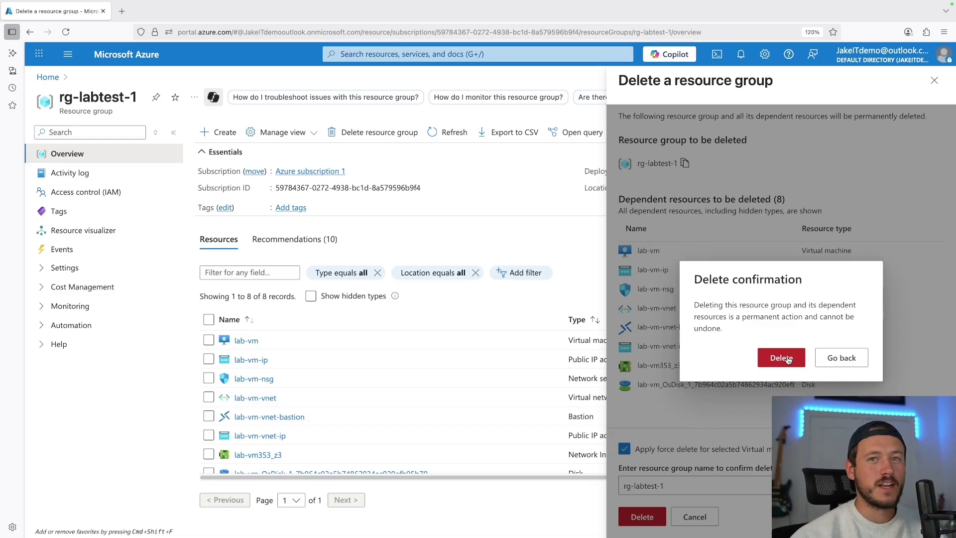
click(782, 358)
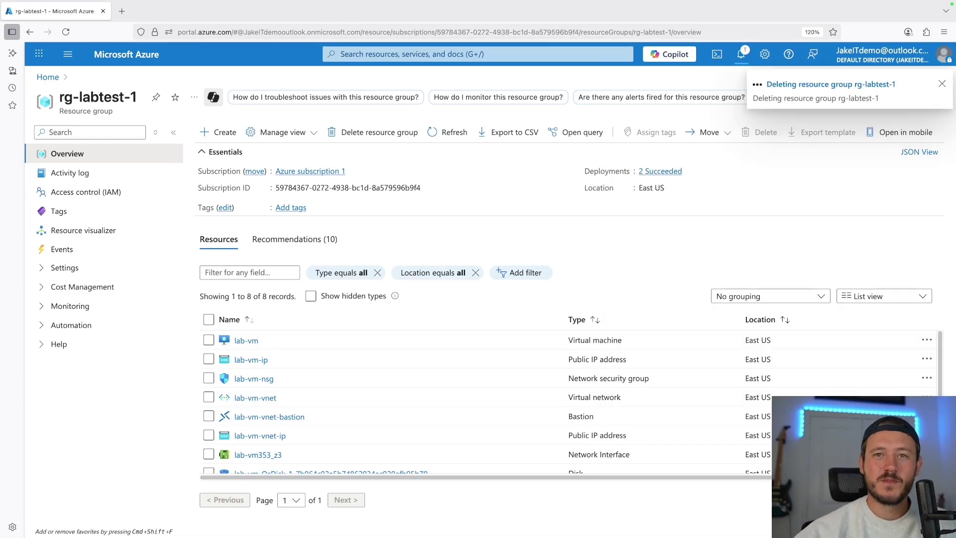